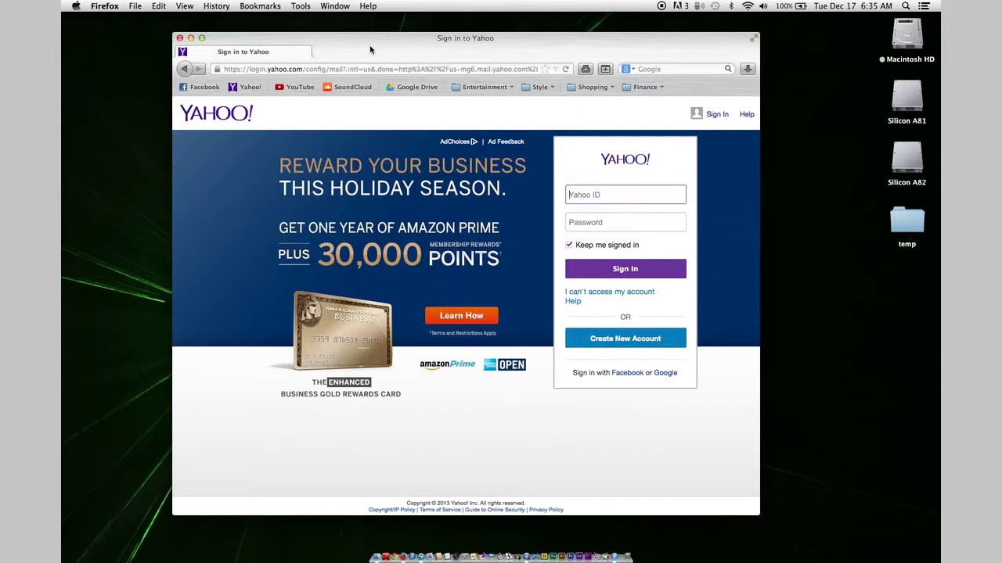
Examine the browser's Edit, View, History, Bookmarks and Tools commands without choosing any.
click(133, 5)
mouse_move(121, 5)
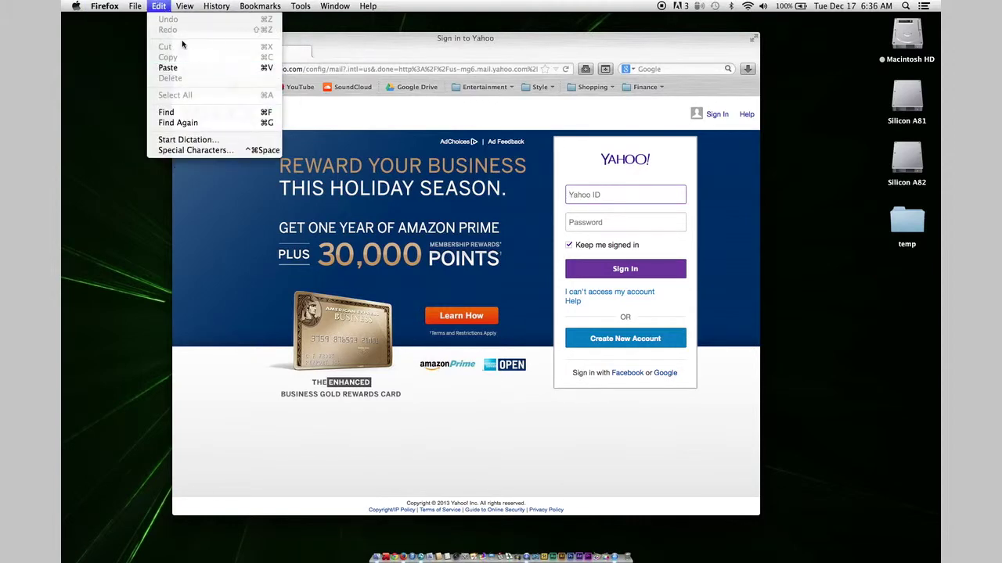
click(439, 113)
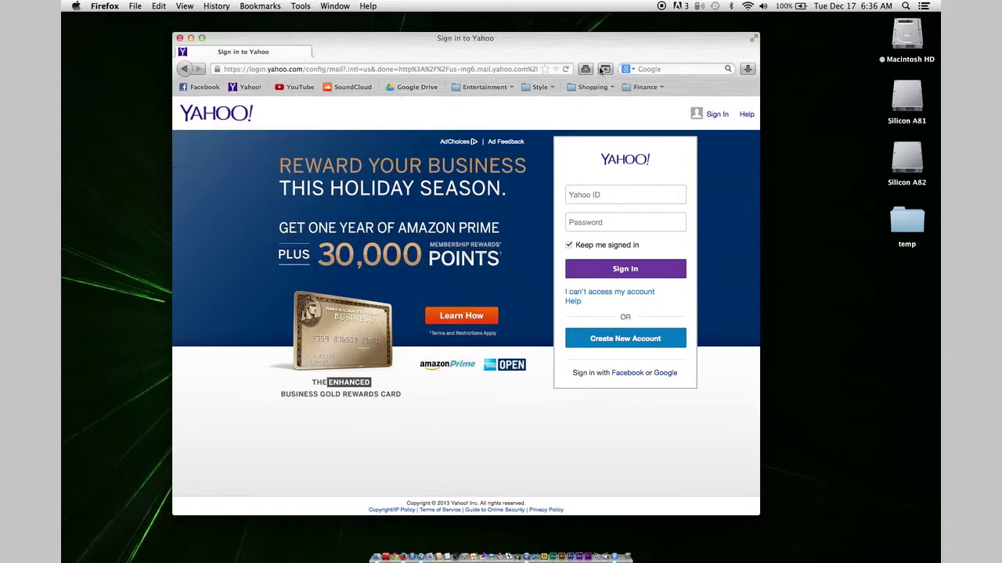
click(262, 6)
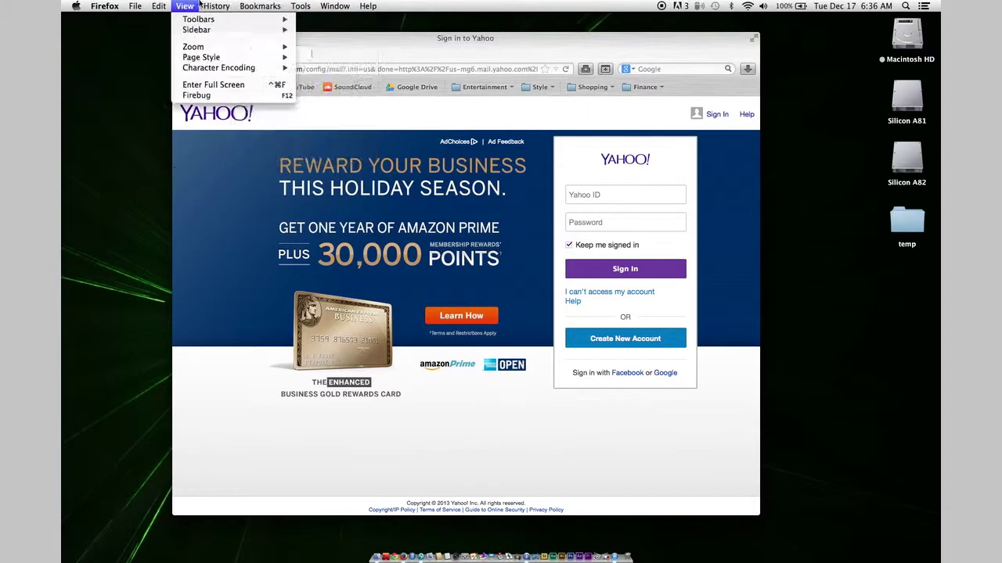
mouse_move(304, 82)
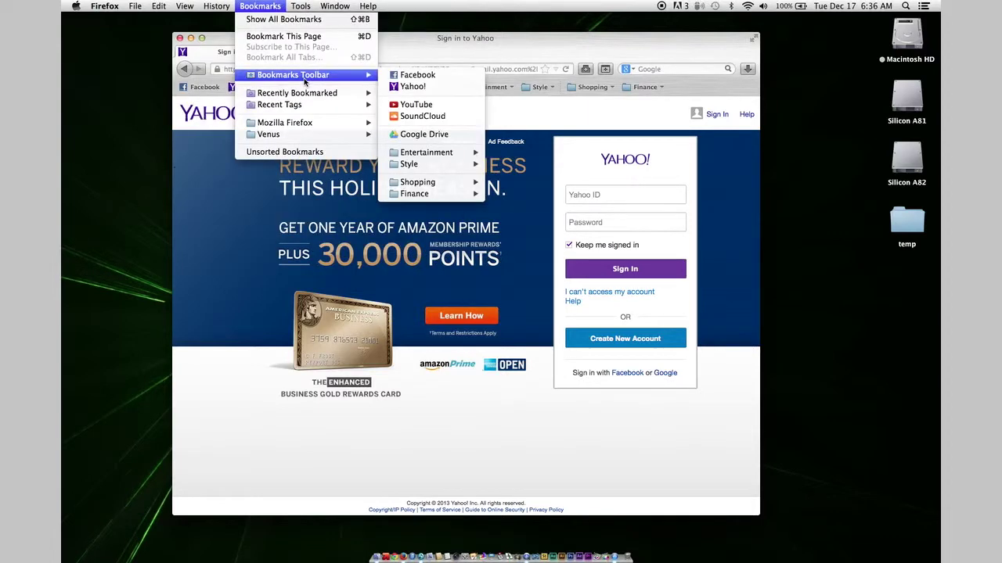
click(249, 166)
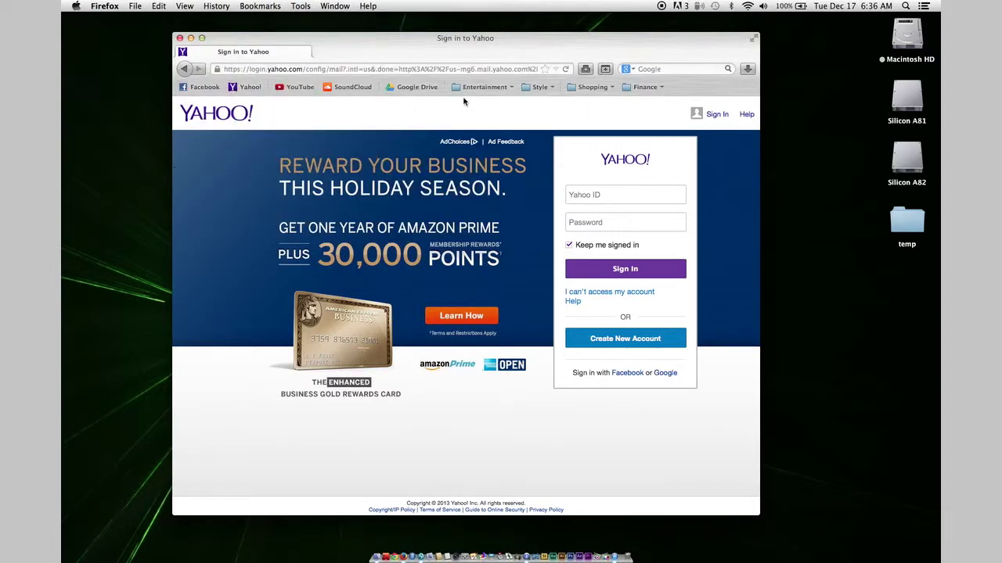
click(227, 7)
click(225, 6)
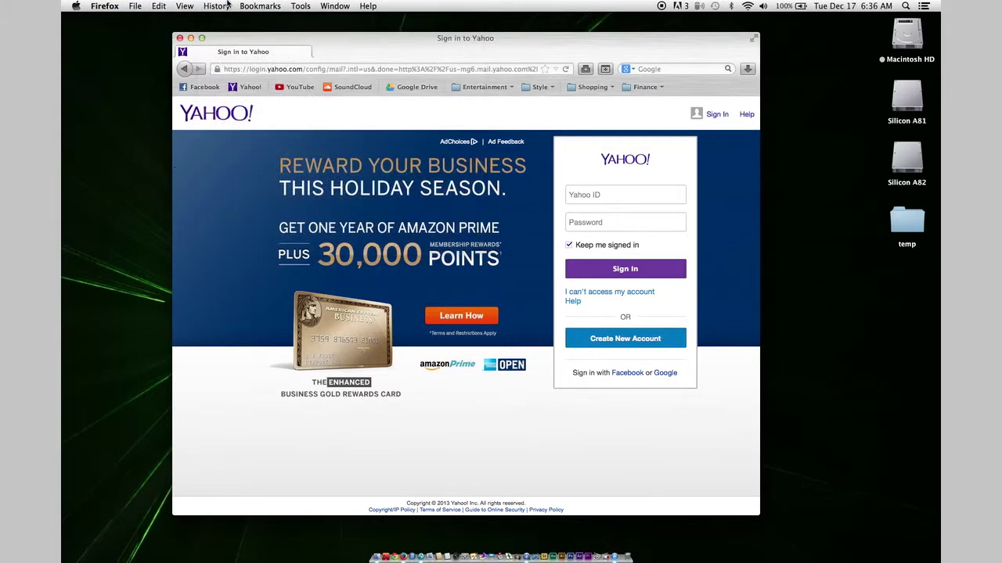
click(299, 6)
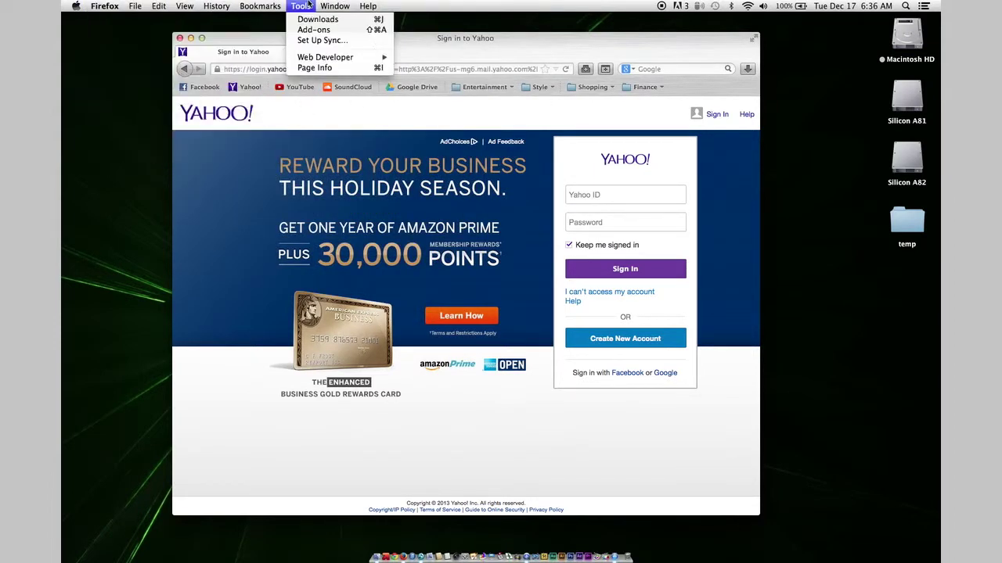
click(522, 53)
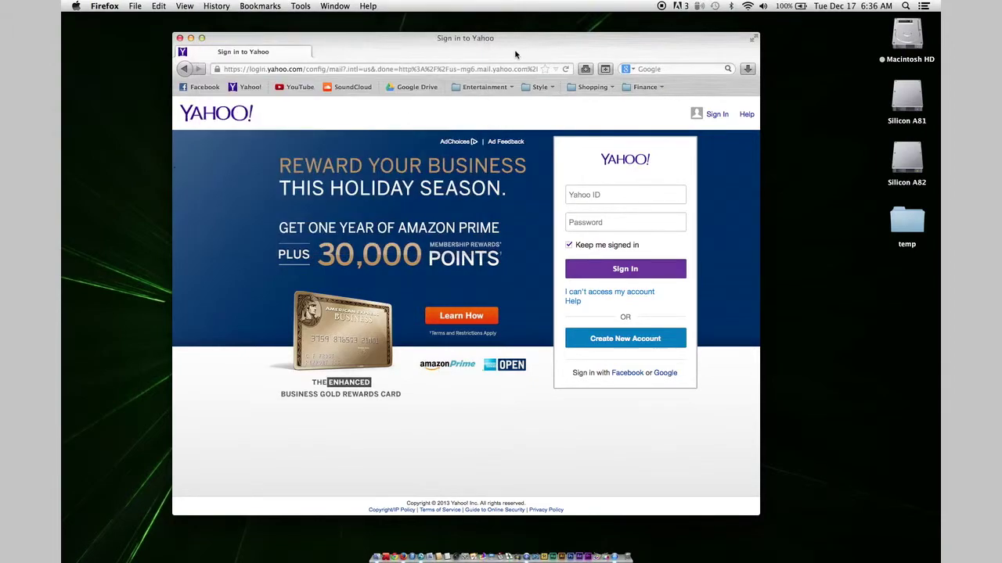
Take the browser window in and out of full screen, revealing the hidden menu bar and its Edit commands in between.
click(752, 39)
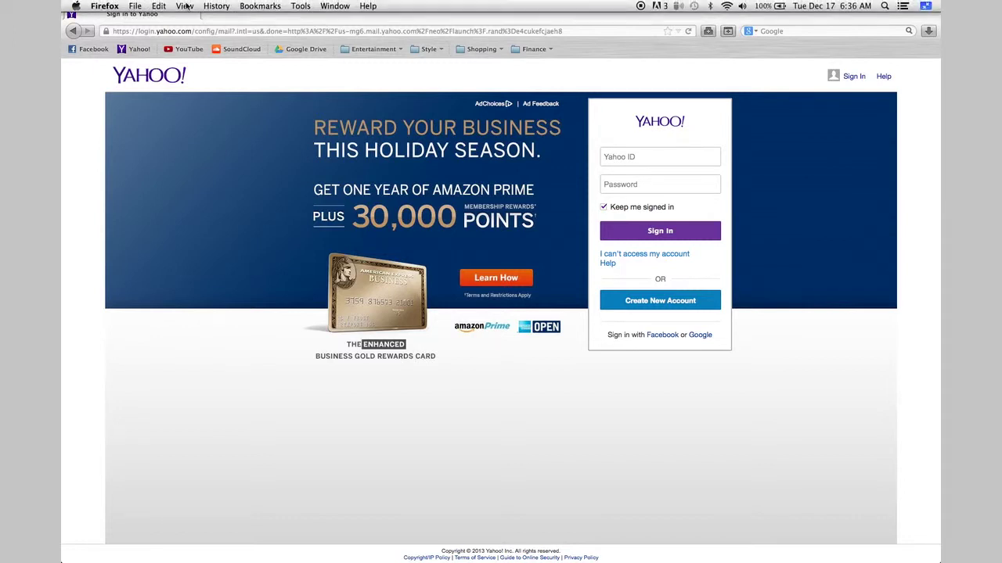
click(215, 6)
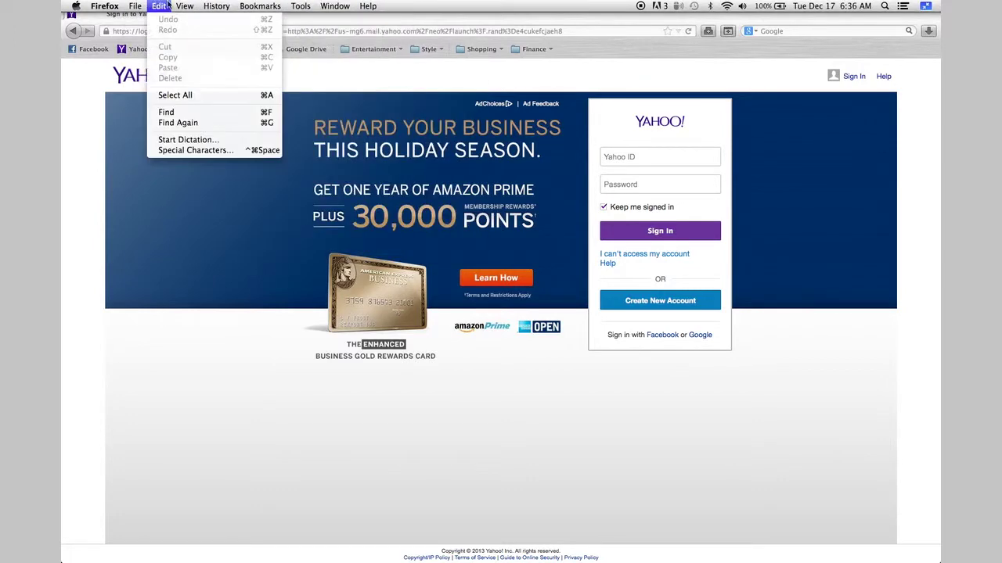
click(428, 85)
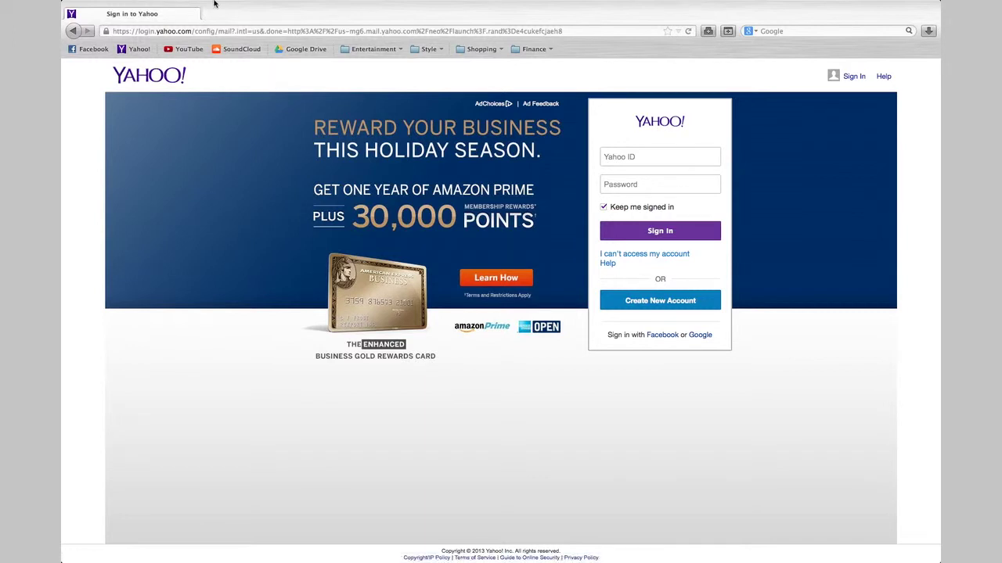
mouse_move(215, 4)
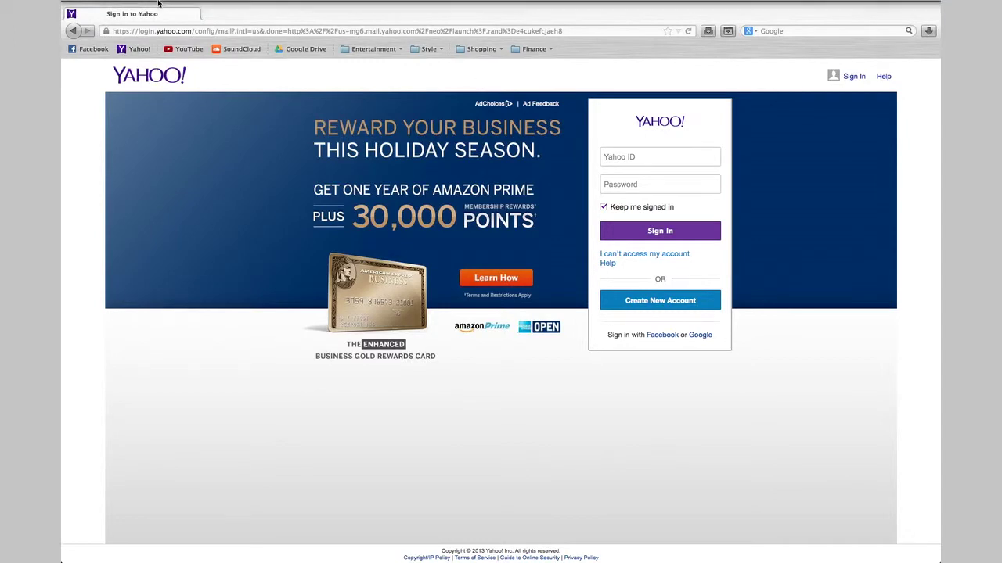
mouse_move(153, 4)
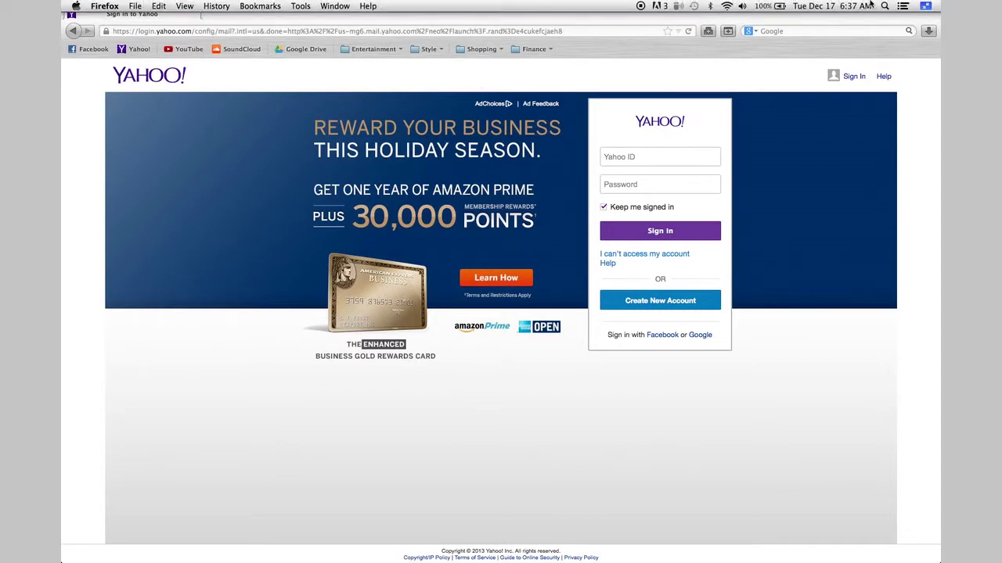
click(926, 6)
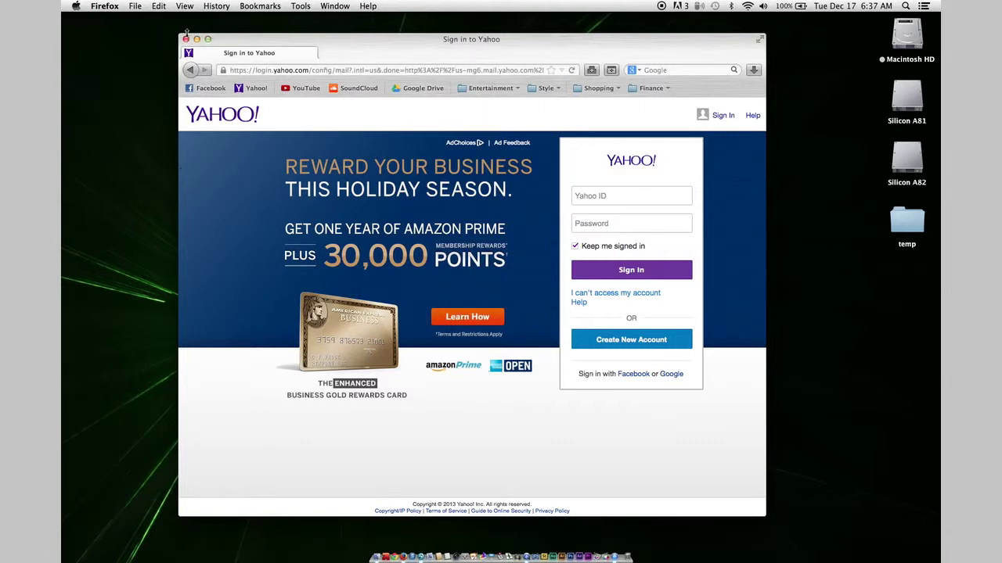
Toggle the browser window in and out of full screen twice, checking the Wi-Fi and volume status items during the first pass.
click(761, 40)
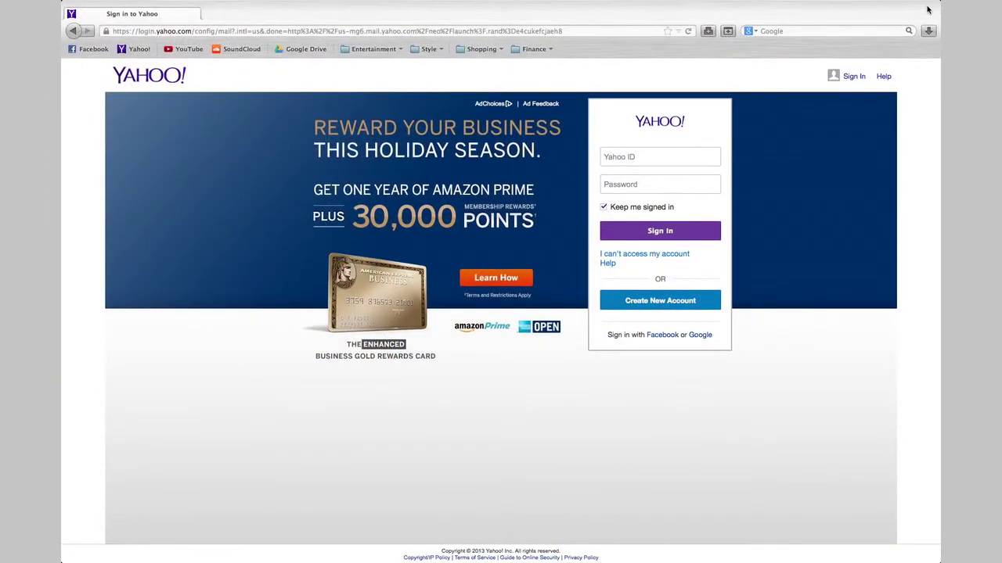
mouse_move(923, 4)
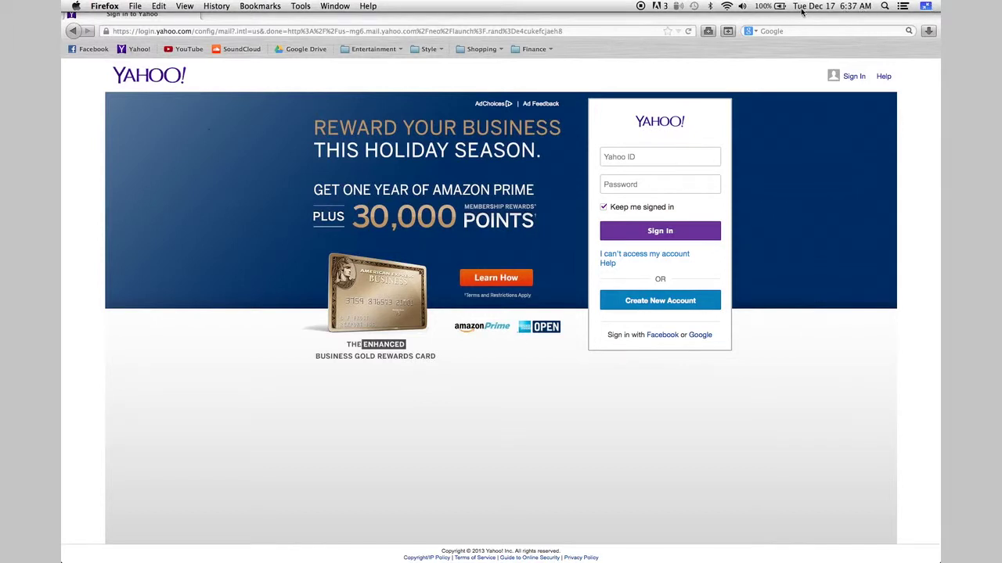
click(727, 6)
click(742, 6)
click(925, 6)
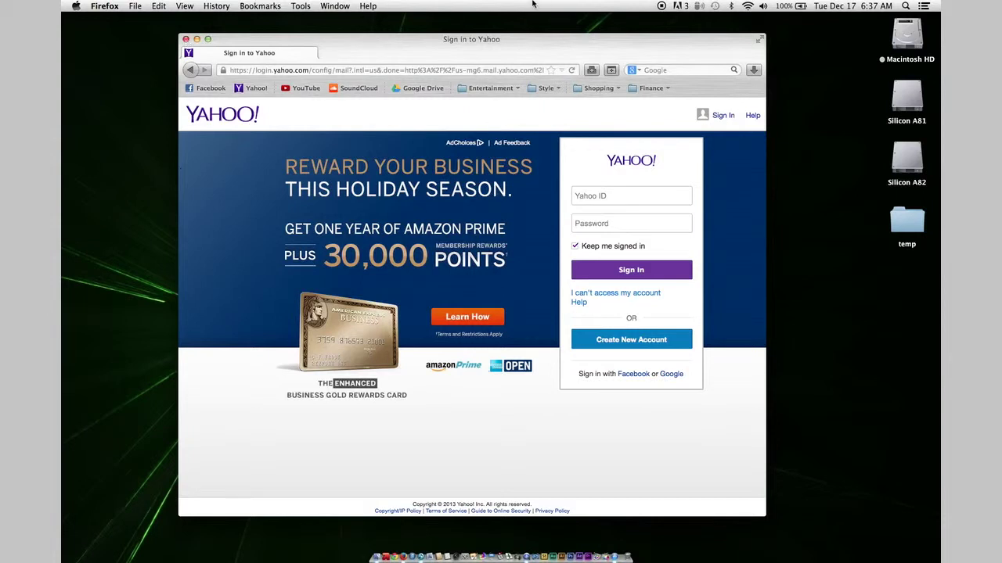
click(759, 41)
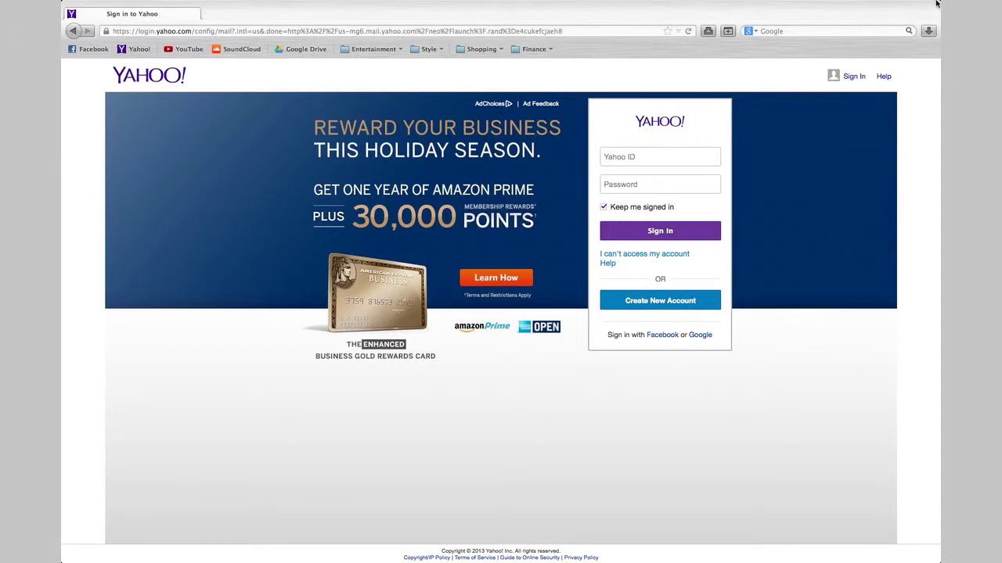
mouse_move(927, 6)
click(925, 6)
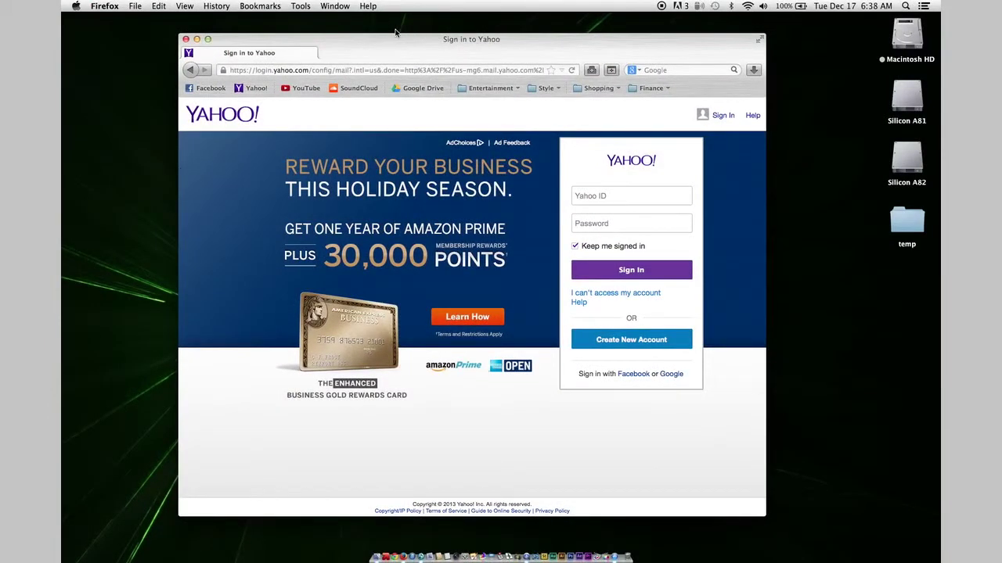
Zoom the browser window to fill the desktop and restore its smaller size repeatedly.
click(209, 39)
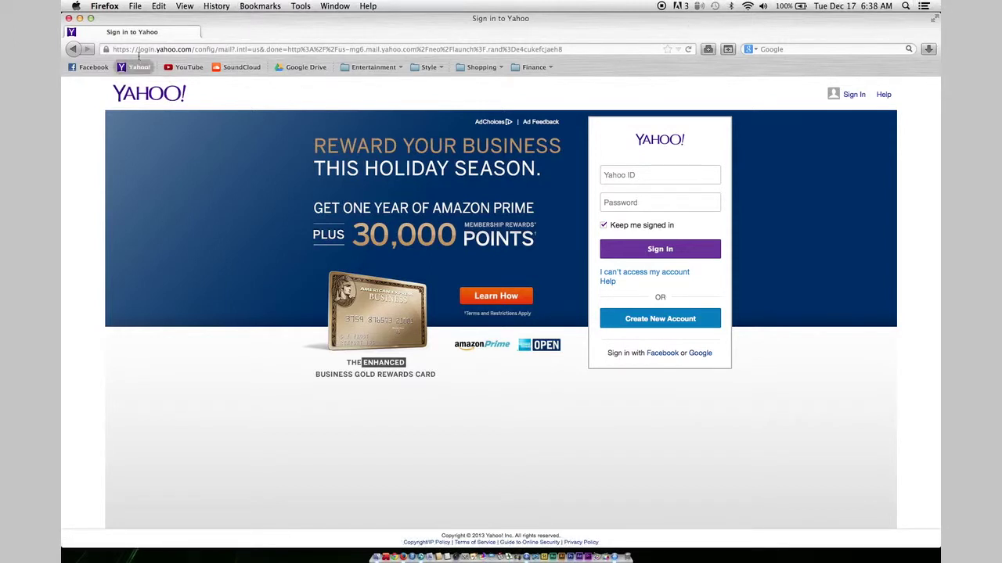
click(91, 18)
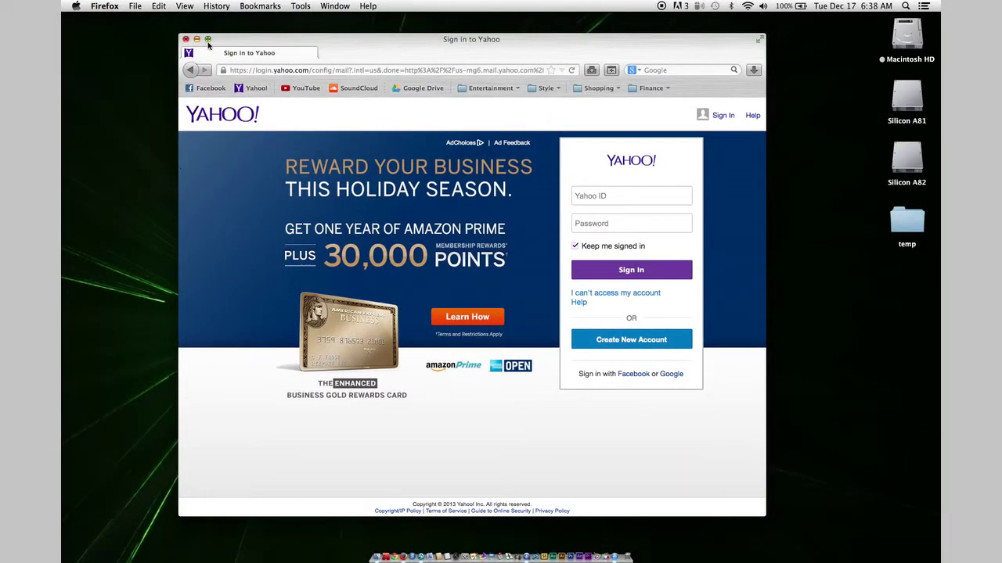
click(208, 39)
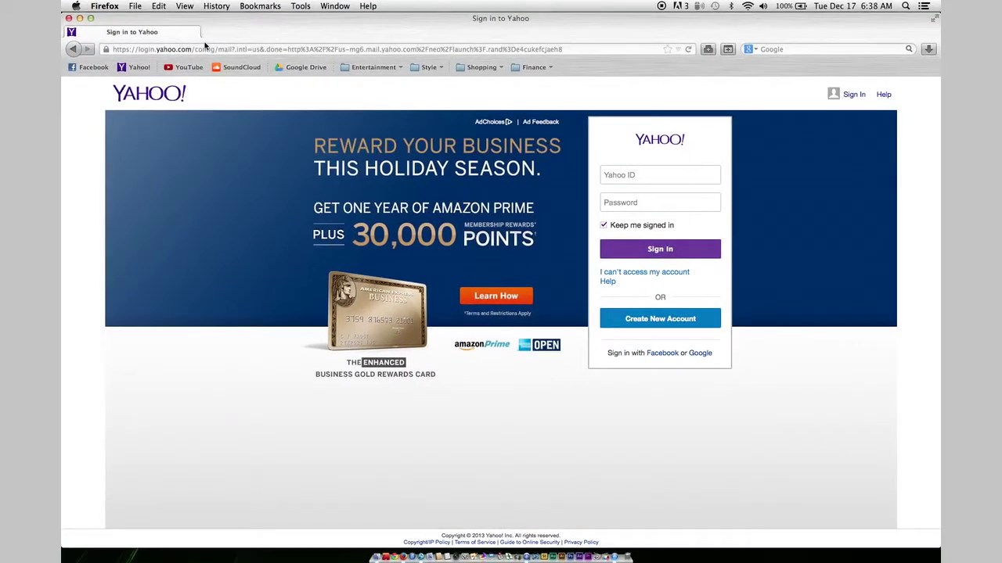
click(91, 19)
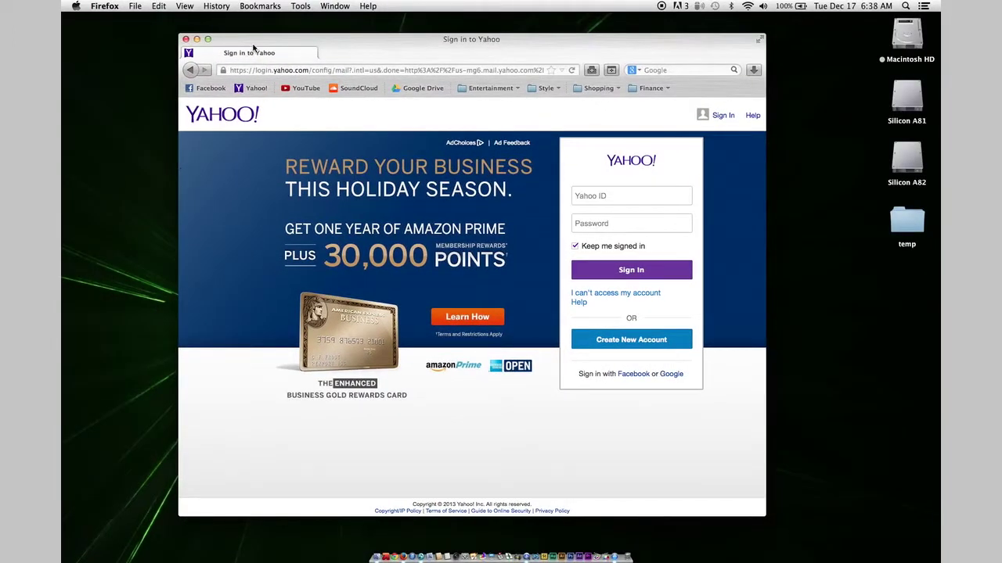
click(207, 39)
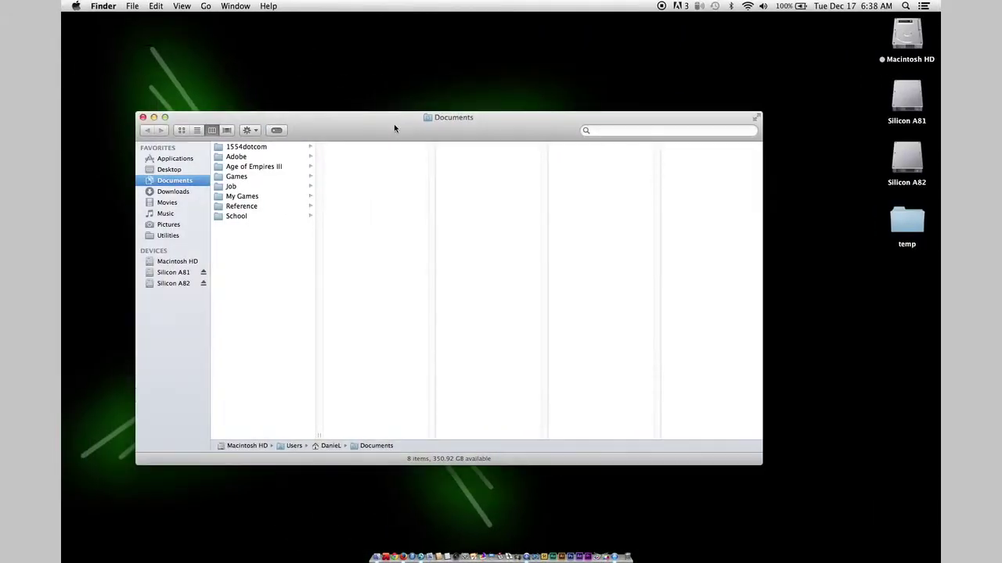
Switch the Finder Documents window repeatedly between its fitted and larger sizes, and move it slightly toward the desktop's upper-left corner.
click(165, 117)
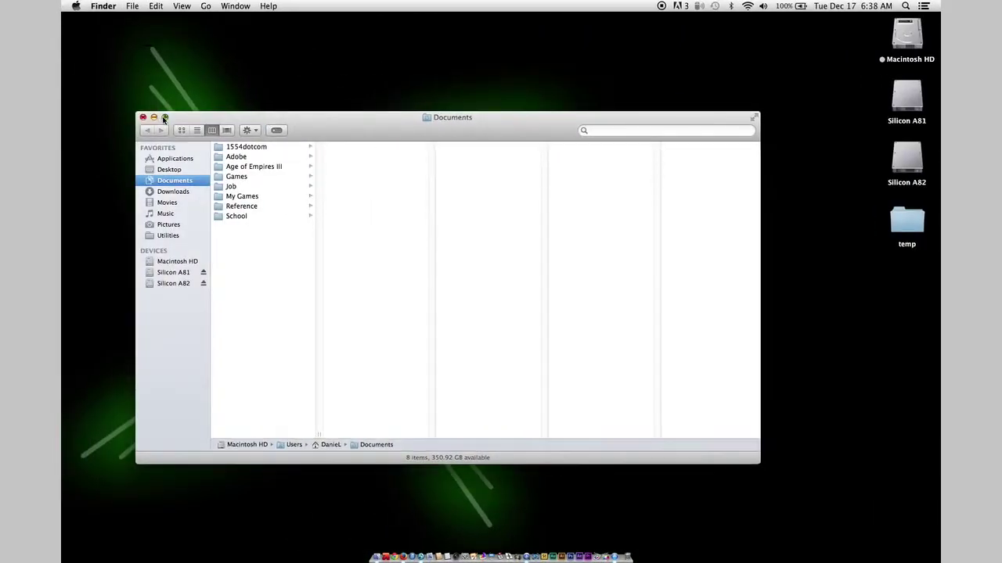
click(165, 117)
click(165, 118)
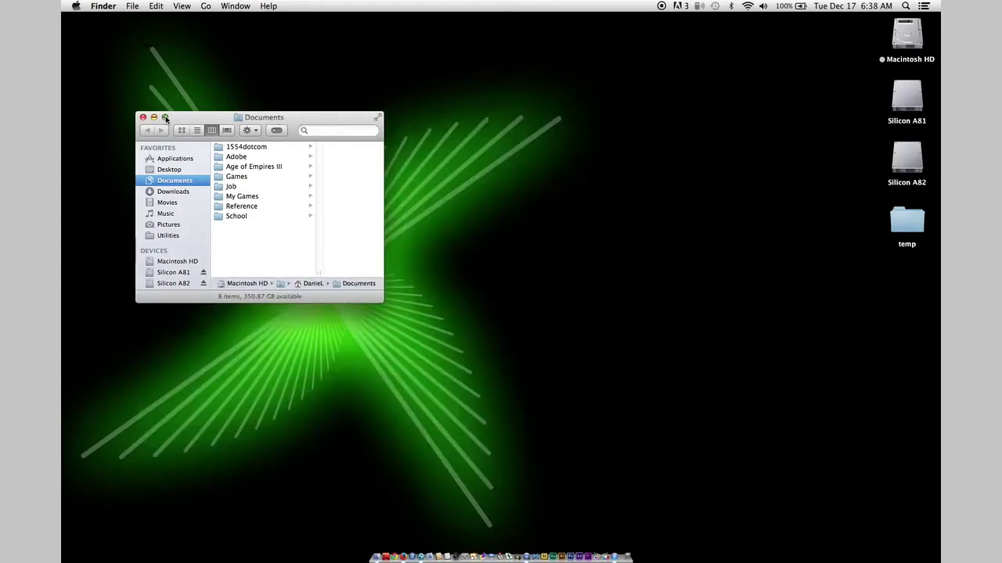
click(165, 117)
click(165, 117)
click(165, 117)
drag(405, 115, 345, 120)
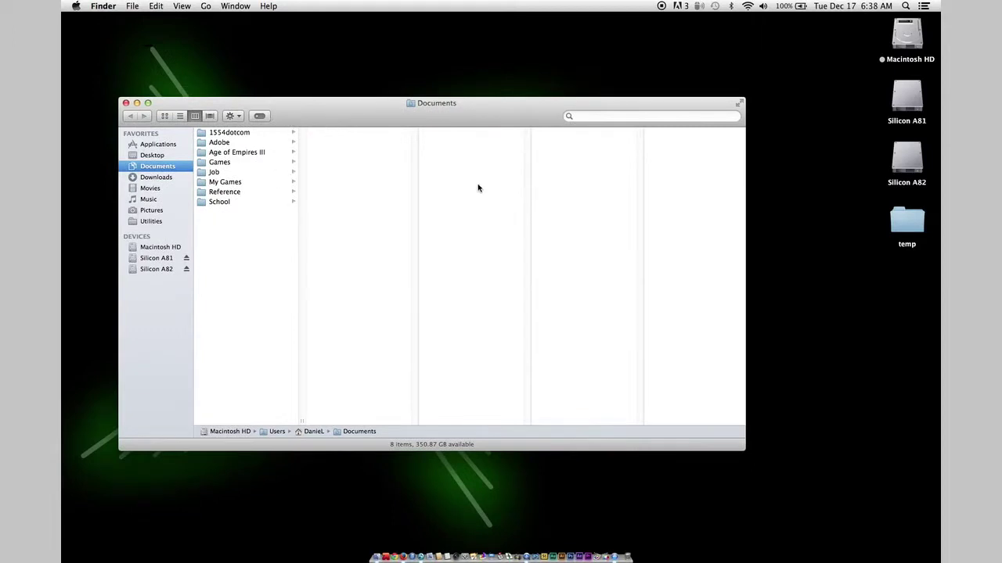
Show the Downloads folder in the Finder window, and zoom the window to fit its contents and back.
click(147, 102)
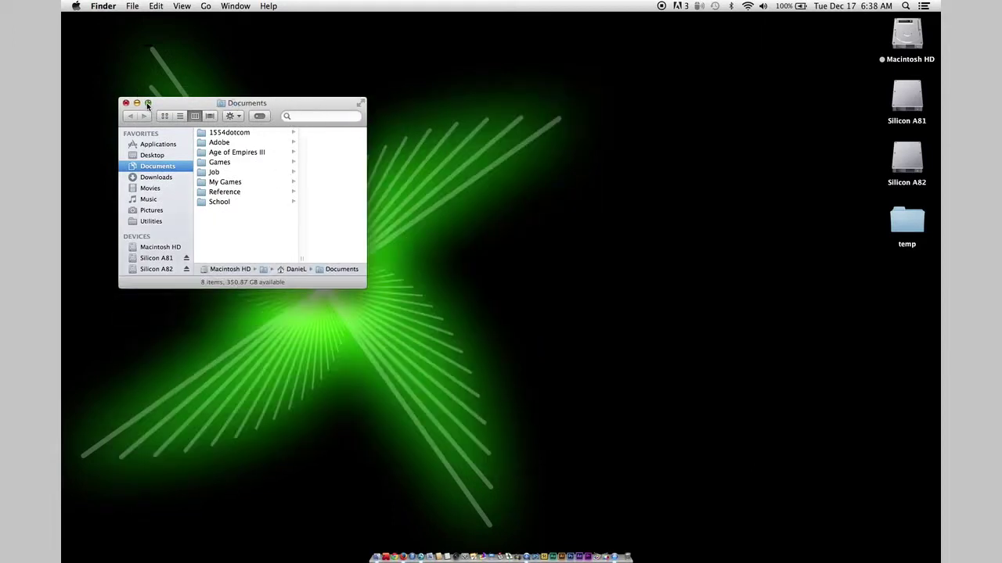
click(147, 102)
click(166, 178)
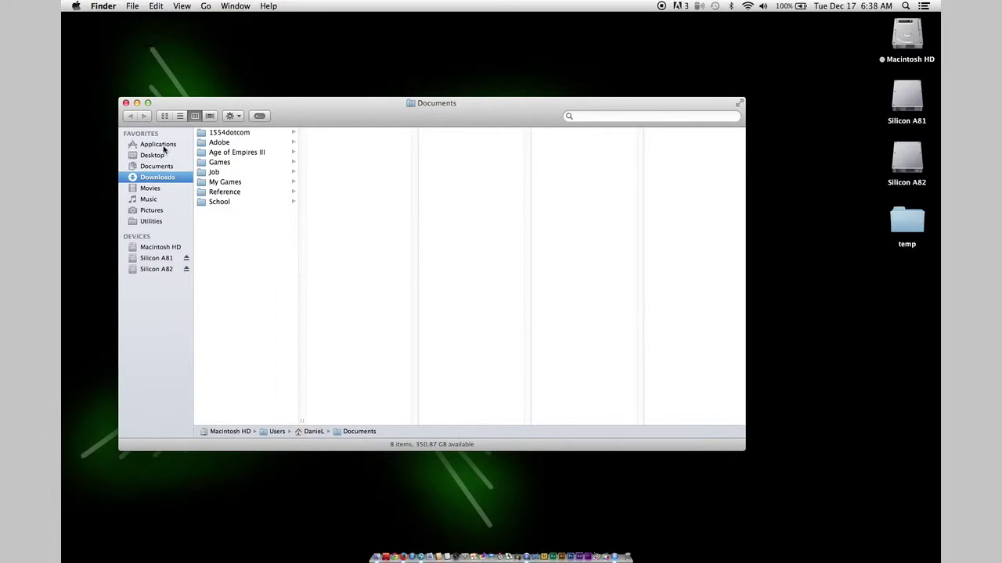
click(147, 103)
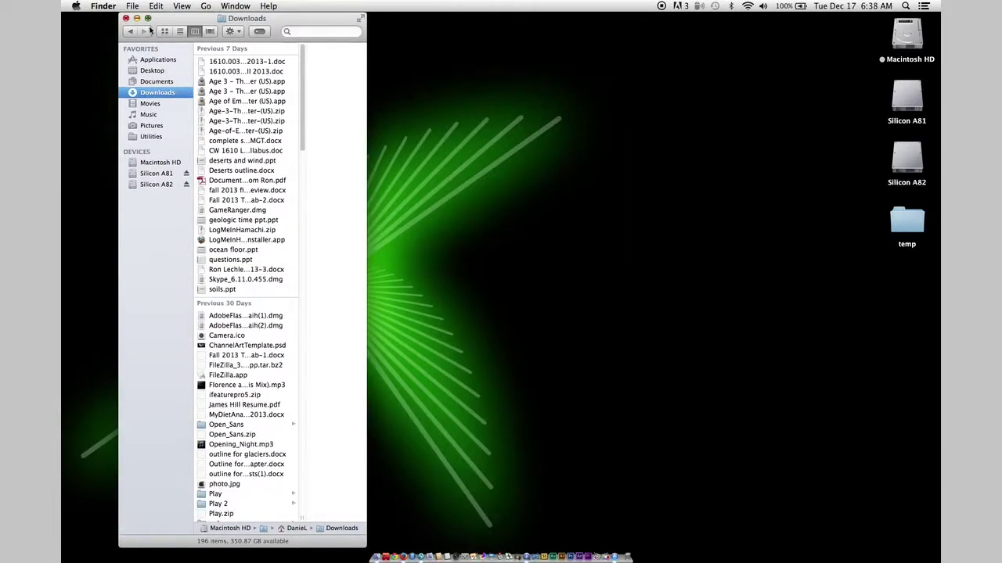
click(147, 23)
Show the Applications folder in the Finder window, and zoom the window to fit its contents and back twice.
click(160, 144)
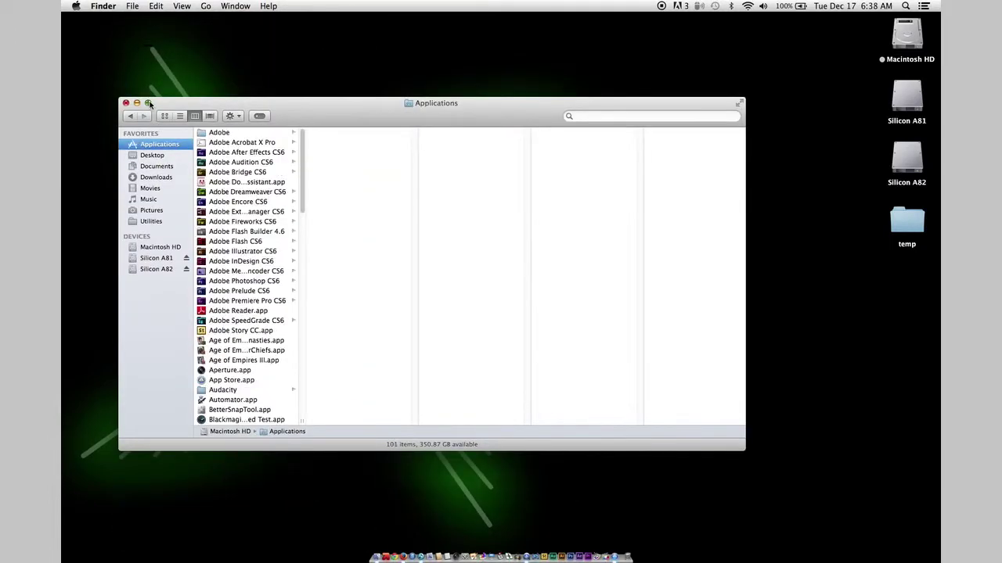
click(147, 102)
click(147, 18)
click(147, 102)
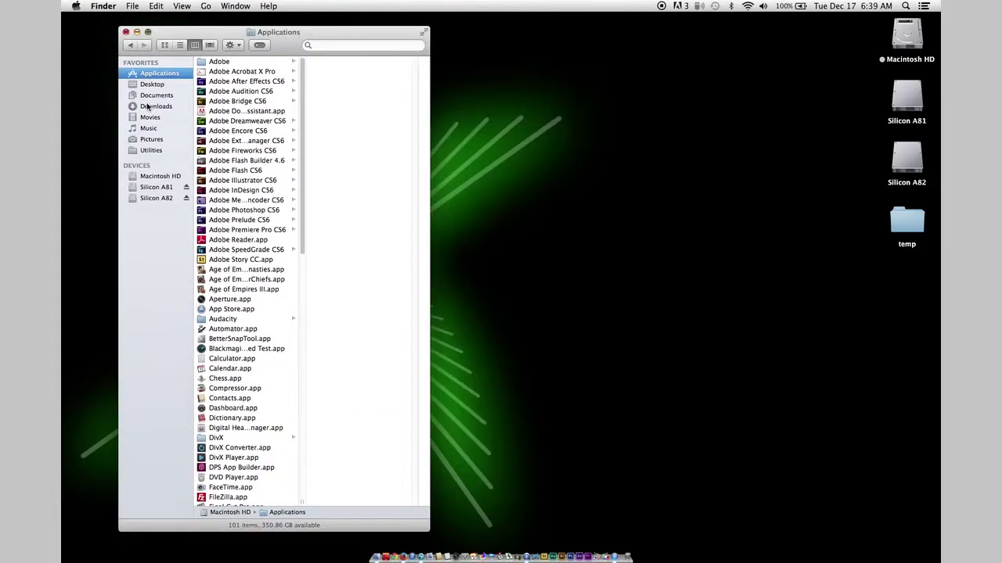
click(148, 18)
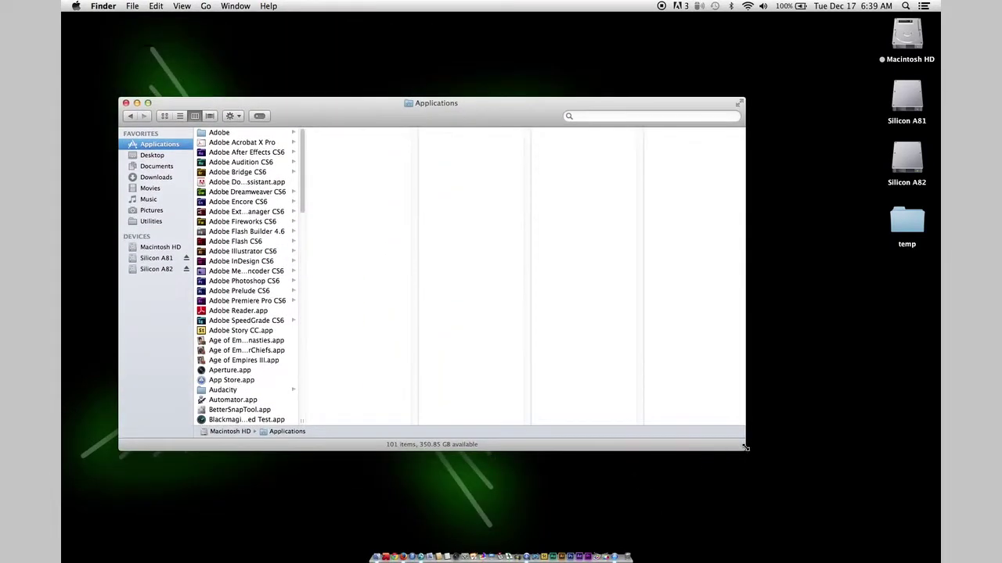
Fit the Applications window to its contents as a tall narrow column, and move it slightly to the right.
drag(740, 450, 601, 481)
click(147, 103)
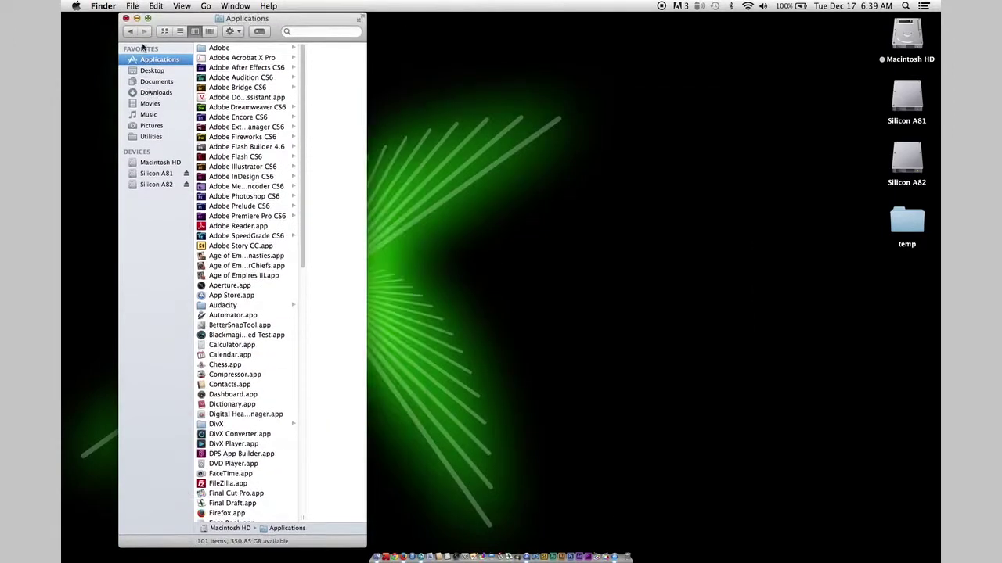
drag(278, 26, 328, 79)
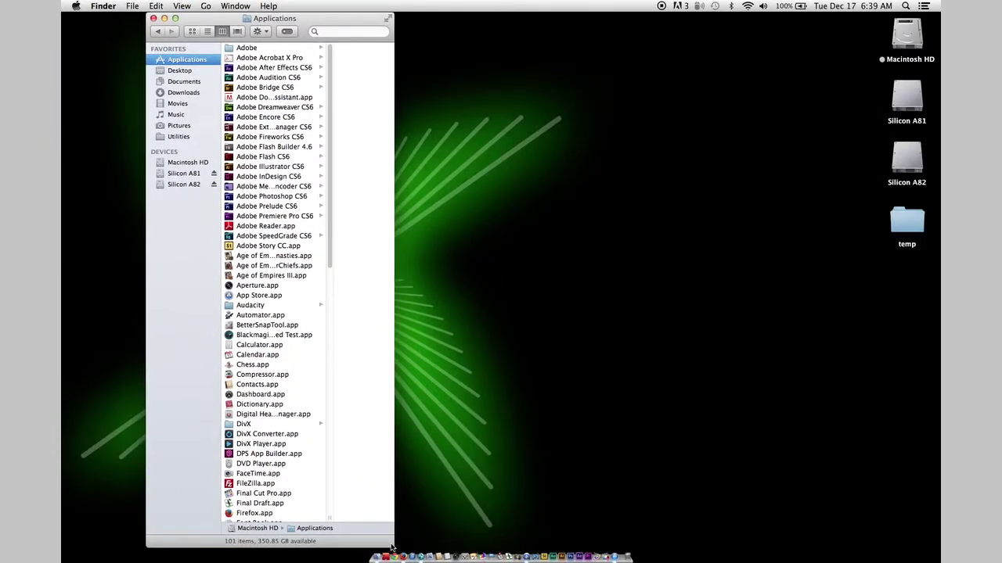
Reshape the tall Applications window into a wide, short one, and snap it to the screen's top edge to maximize it.
drag(394, 546, 667, 289)
drag(398, 42, 430, 81)
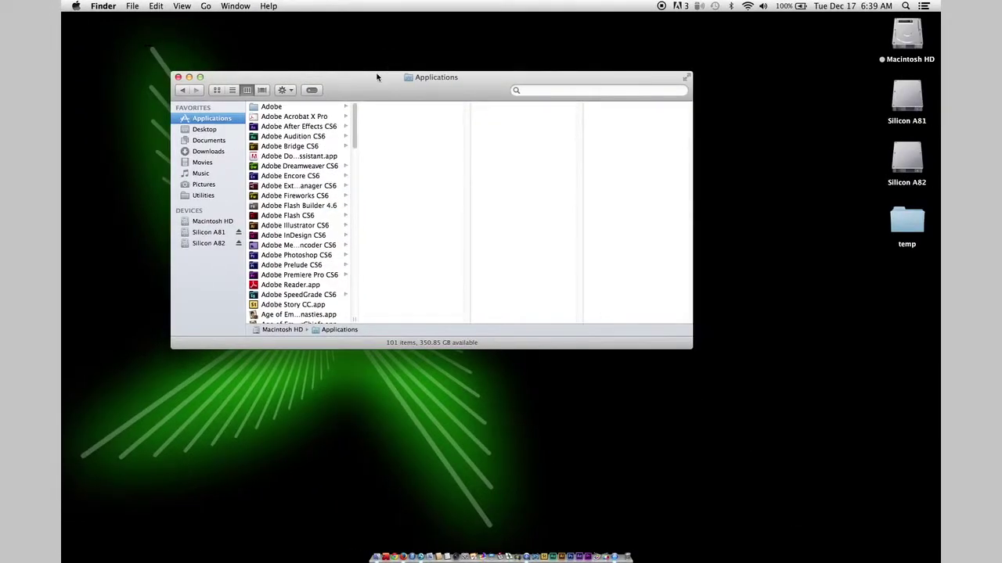
drag(381, 78, 372, 4)
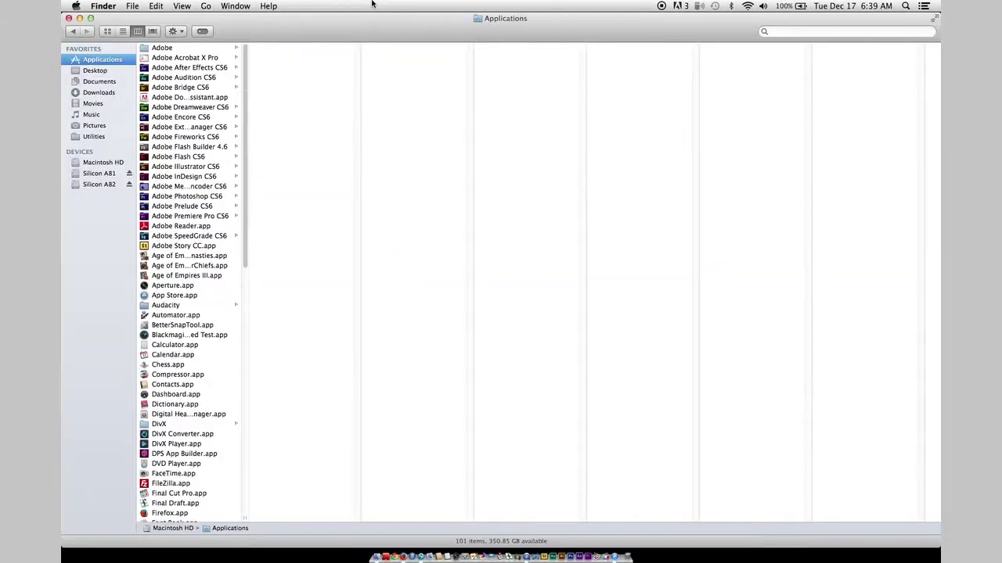
Restore the Applications window by pulling it off the top edge, preview the maximize snap again, and leave the window floating over the desktop.
drag(416, 20, 464, 110)
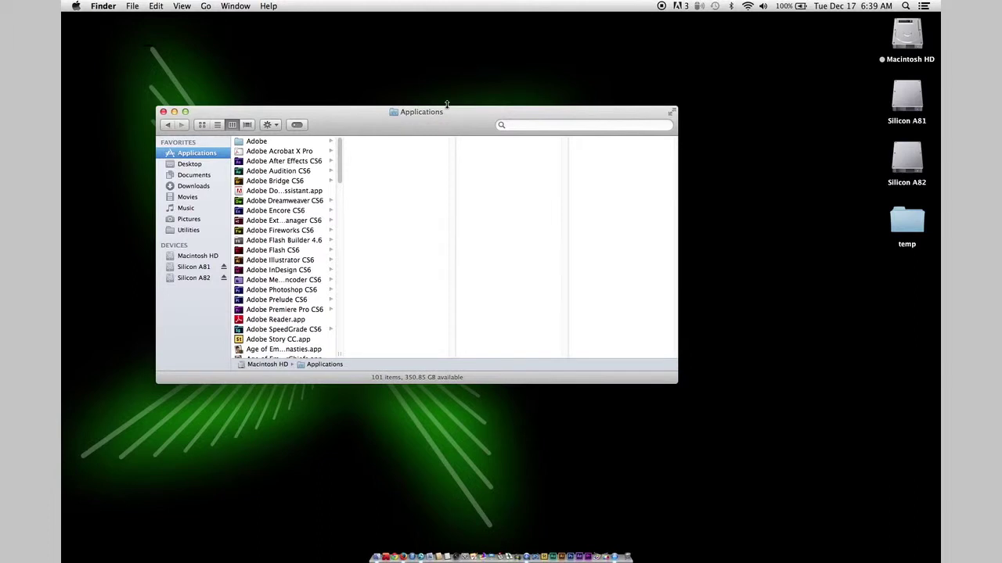
drag(460, 111, 476, 3)
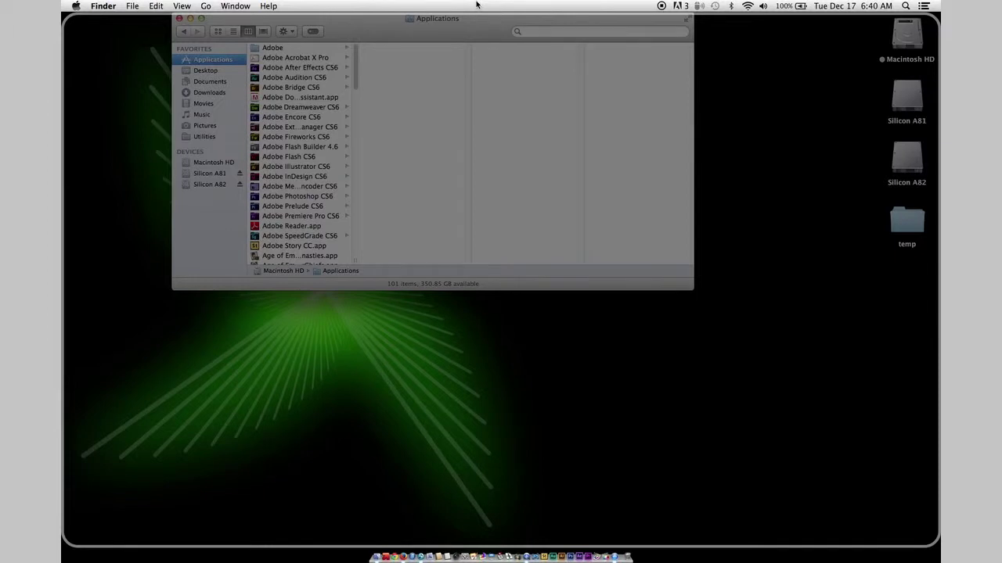
drag(476, 3, 482, 92)
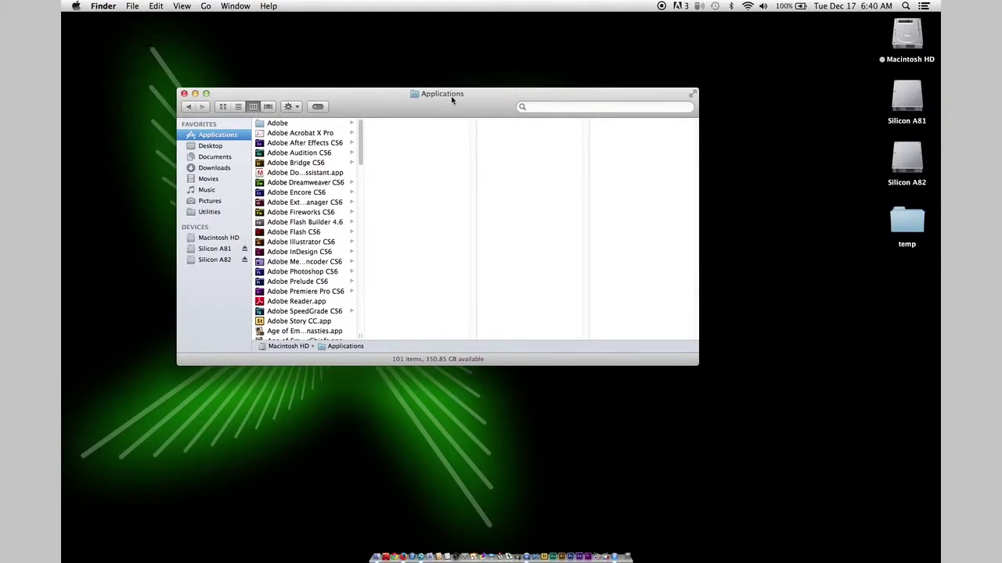
drag(451, 95, 449, 93)
Open two more Finder windows on the Documents folder, and minimize and restore one before moving it toward the desktop's right side.
key(super+n)
key(super+m)
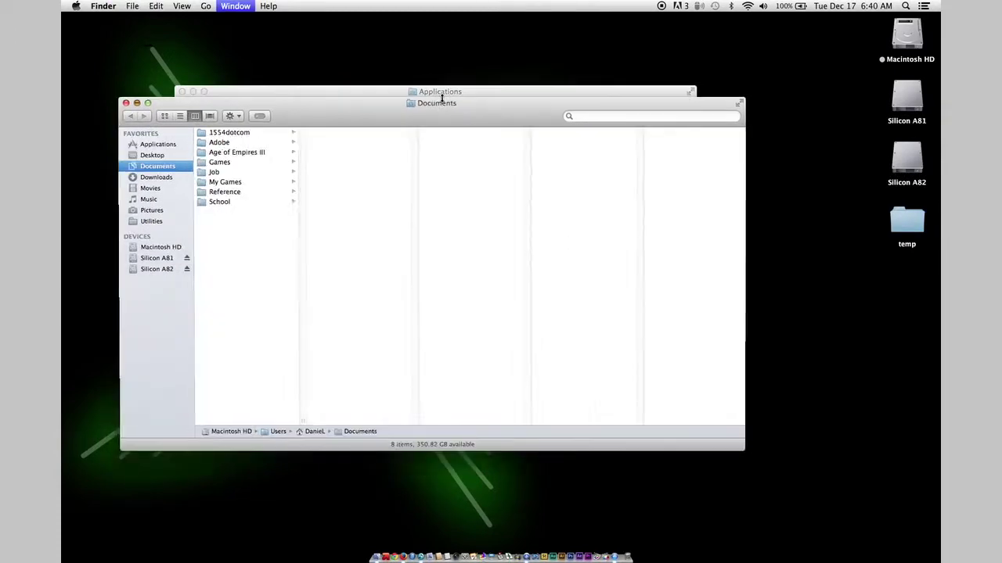
click(623, 557)
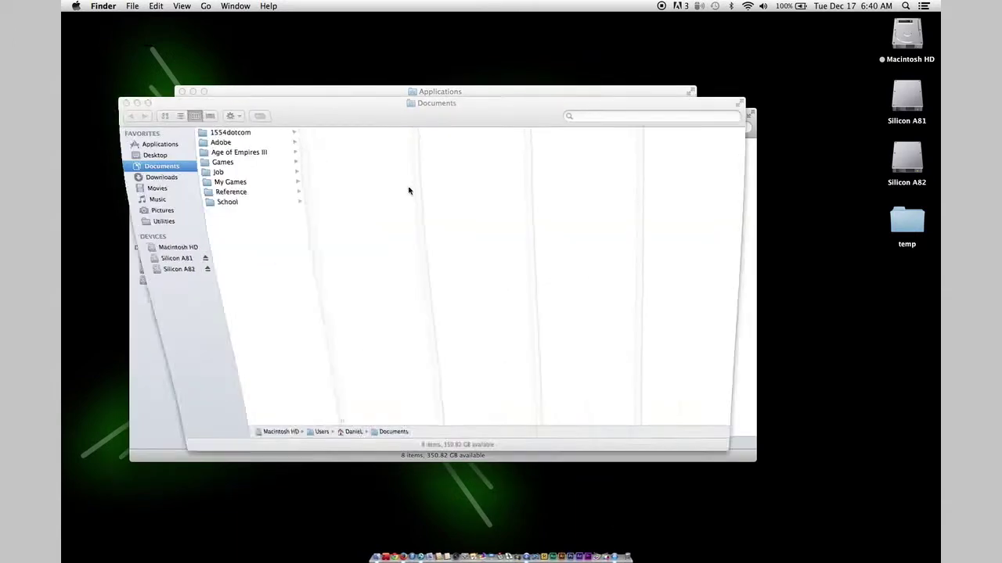
drag(322, 125, 487, 150)
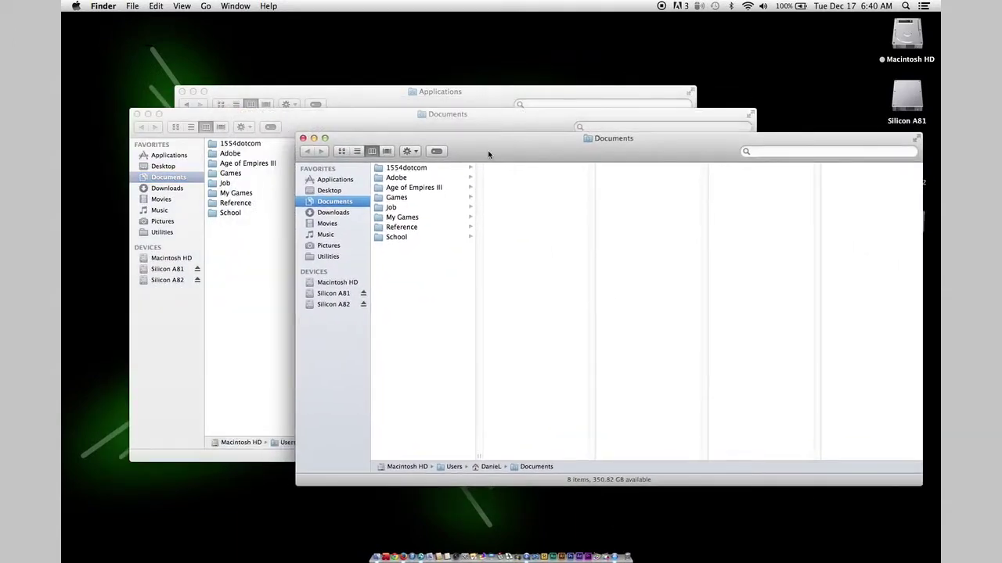
Show the Desktop folder in both of the new Documents windows.
click(329, 191)
click(235, 164)
click(164, 166)
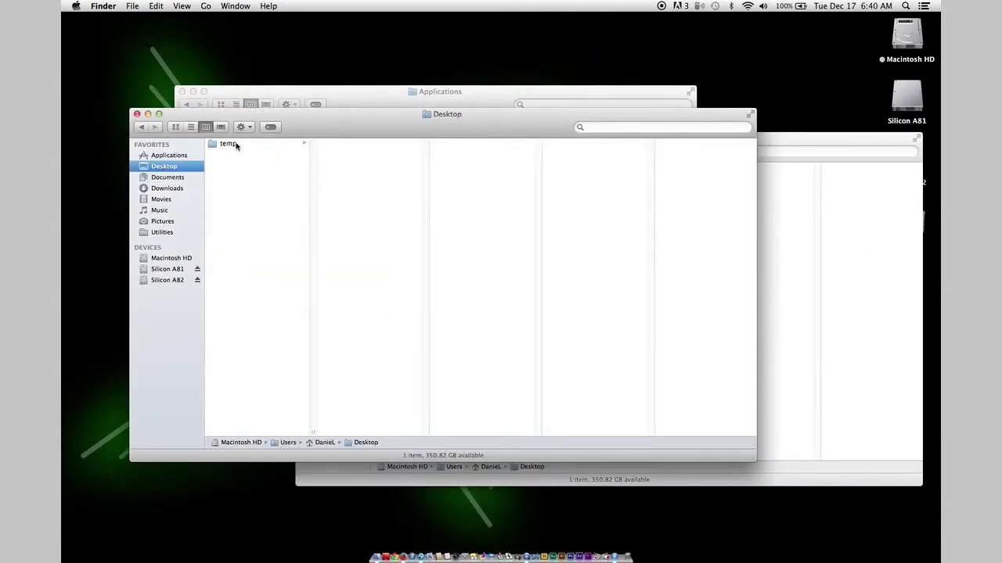
Tile the Finder windows into screen quarters: one Desktop window upper left, Applications upper right and the other Desktop window lower left.
key(ctrl+super+Left)
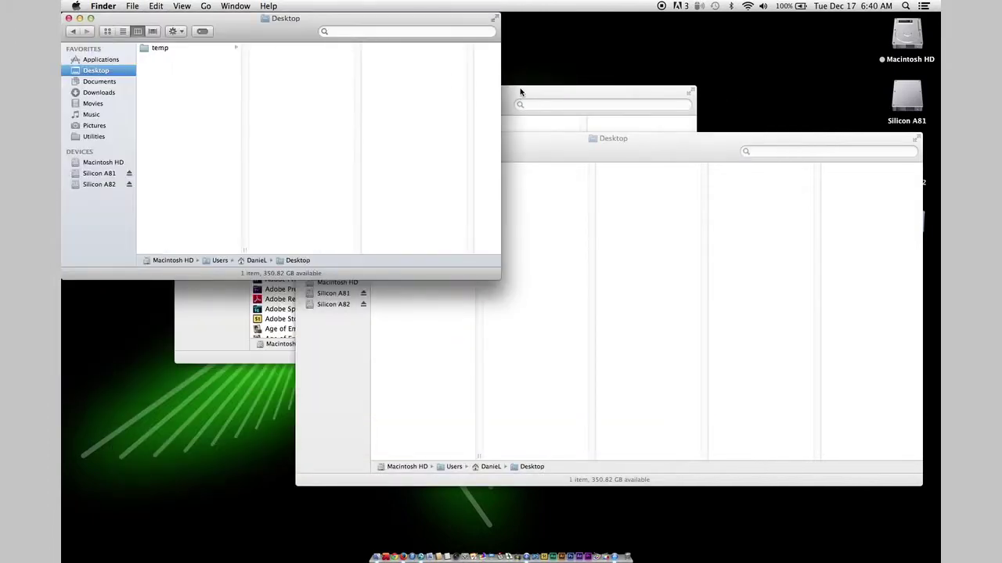
click(520, 92)
key(ctrl+super+Right)
drag(548, 328, 316, 265)
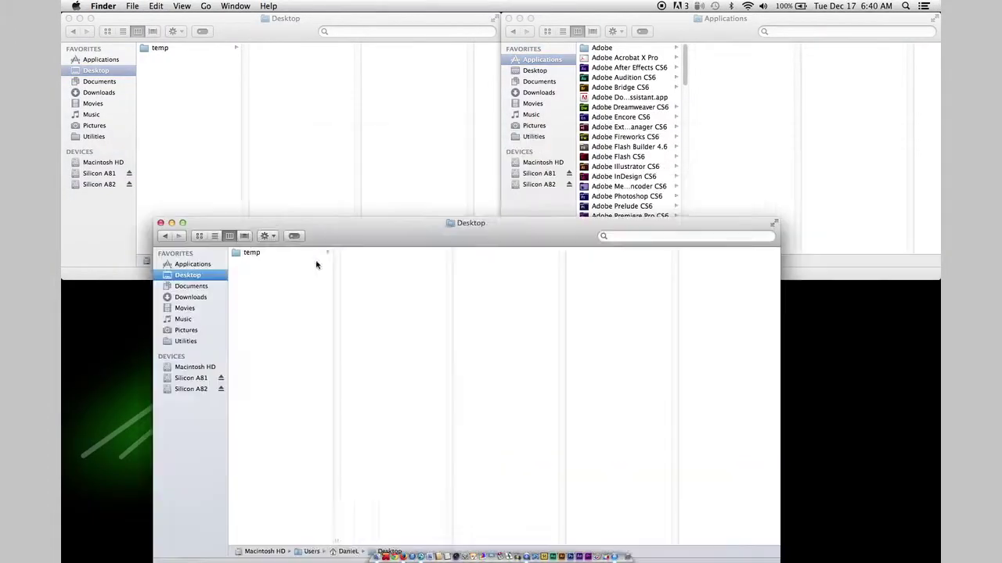
key(ctrl+shift+super+Left)
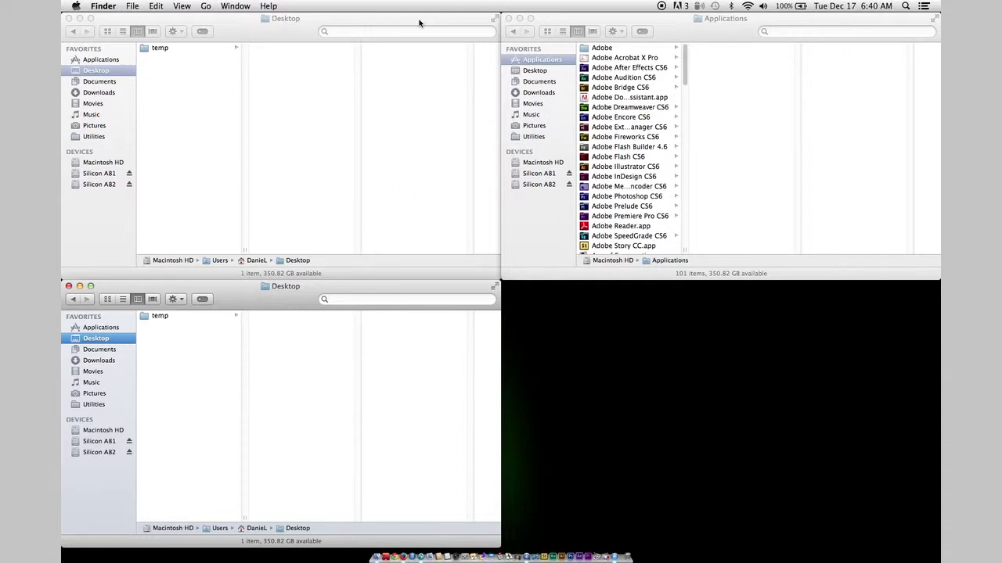
Maximize the upper-left Desktop window, and pull it and the Applications window away from their snapped positions.
key(ctrl+alt+super+r)
drag(310, 130, 358, 11)
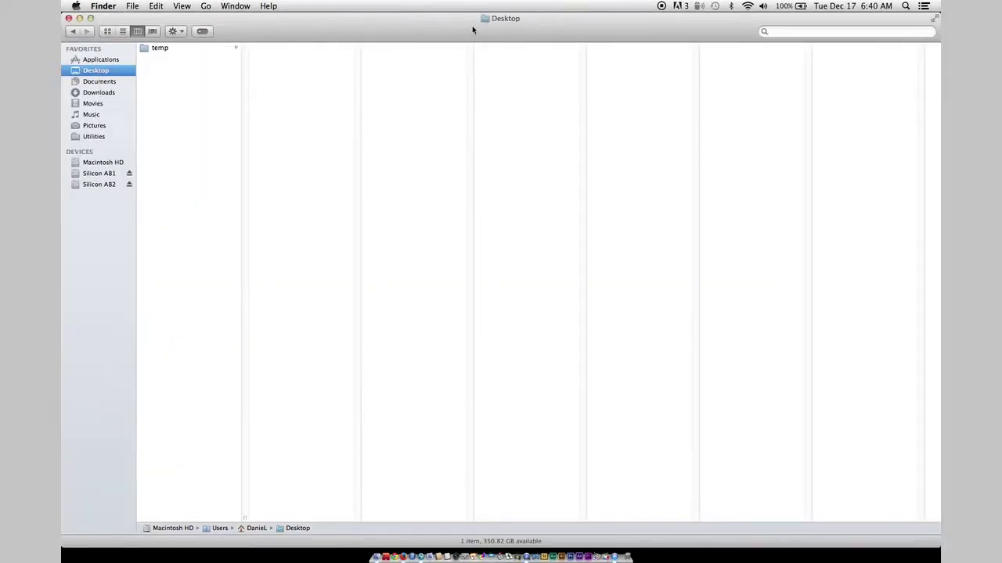
drag(472, 29, 449, 40)
drag(736, 114, 626, 139)
click(186, 407)
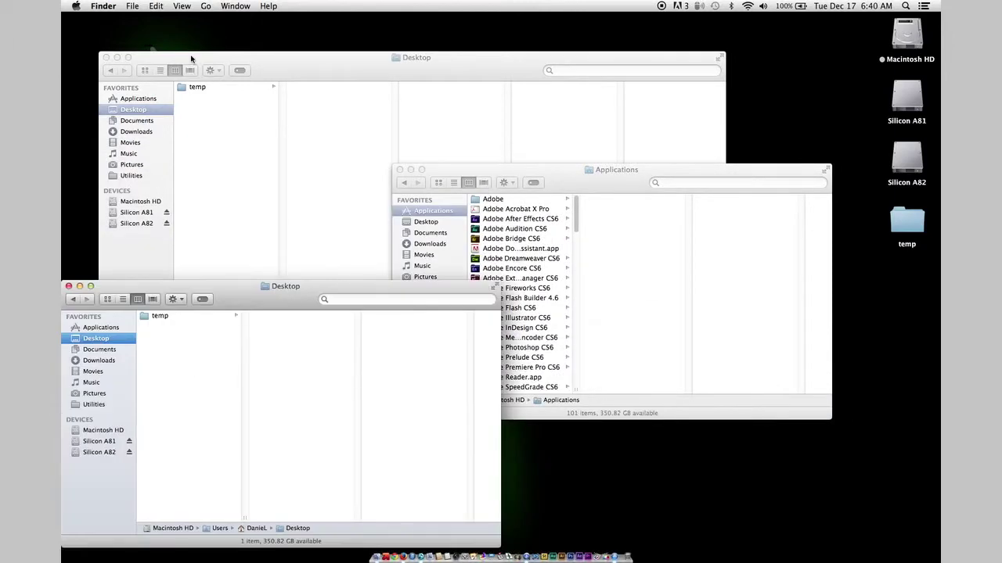
Snap the Desktop window to the upper-left corner and Applications to the upper-right corner, and pull Applications back off its corner.
drag(194, 55, 70, 11)
drag(619, 169, 863, 17)
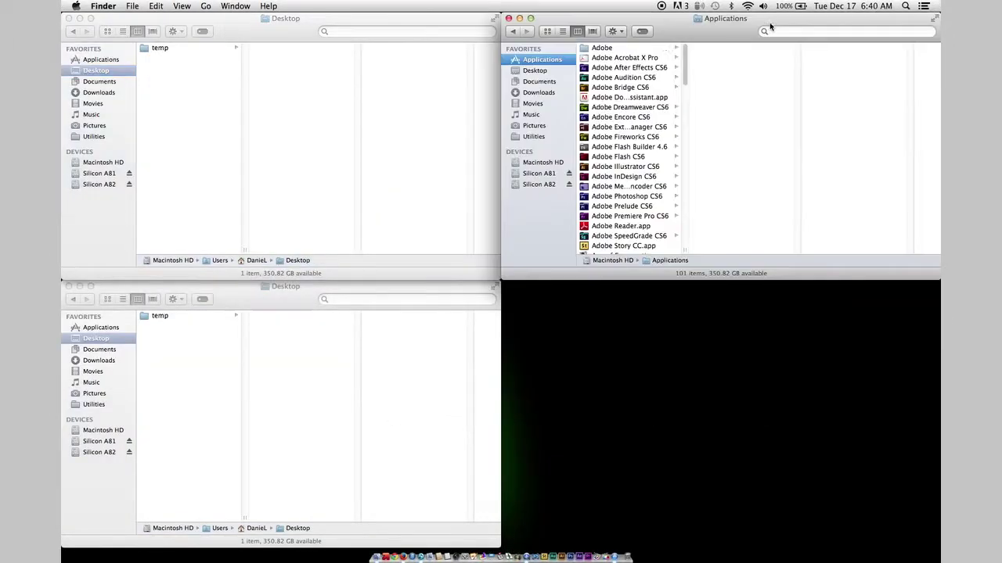
drag(604, 16, 424, 118)
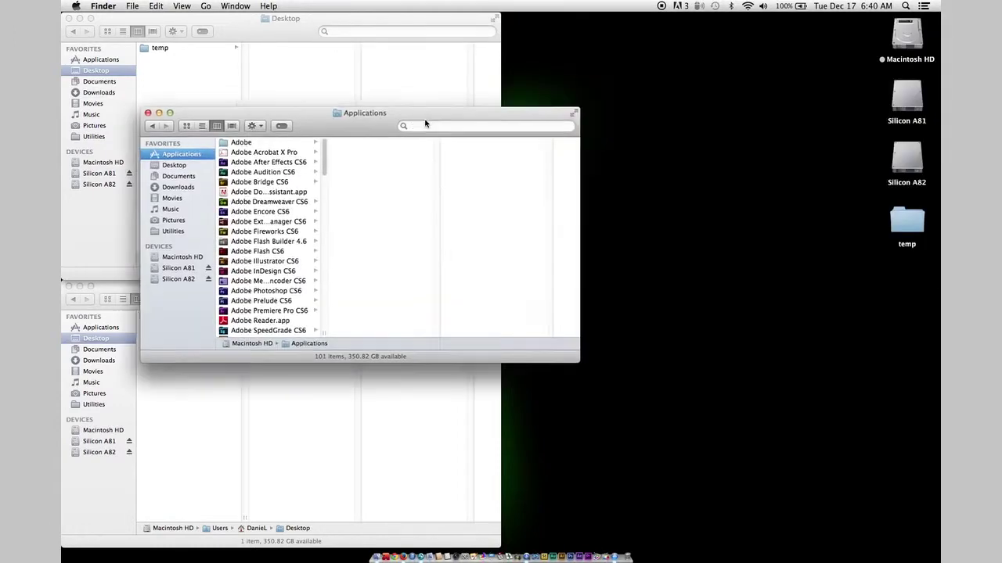
Close both Desktop windows and the Applications window.
click(69, 18)
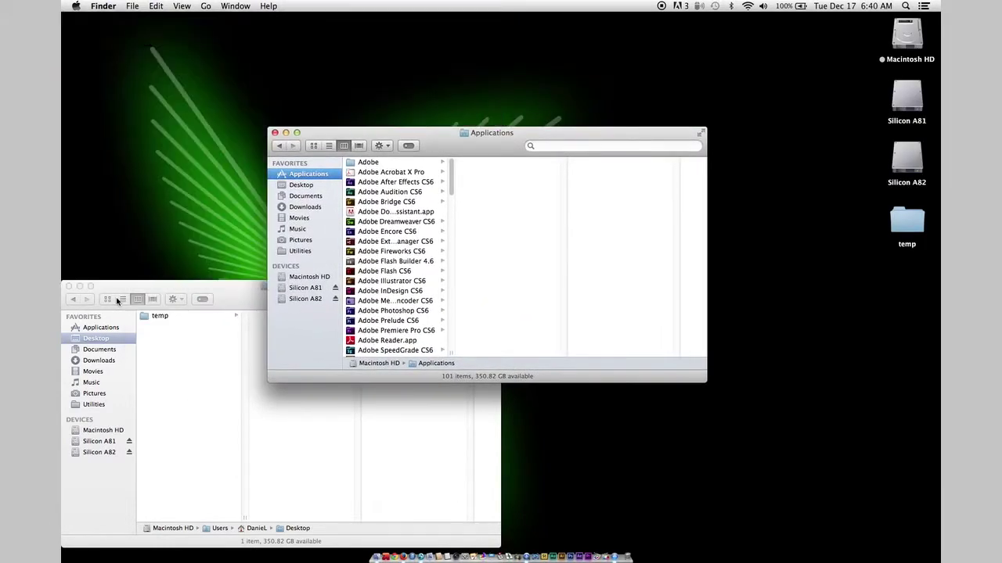
double_click(143, 285)
click(70, 196)
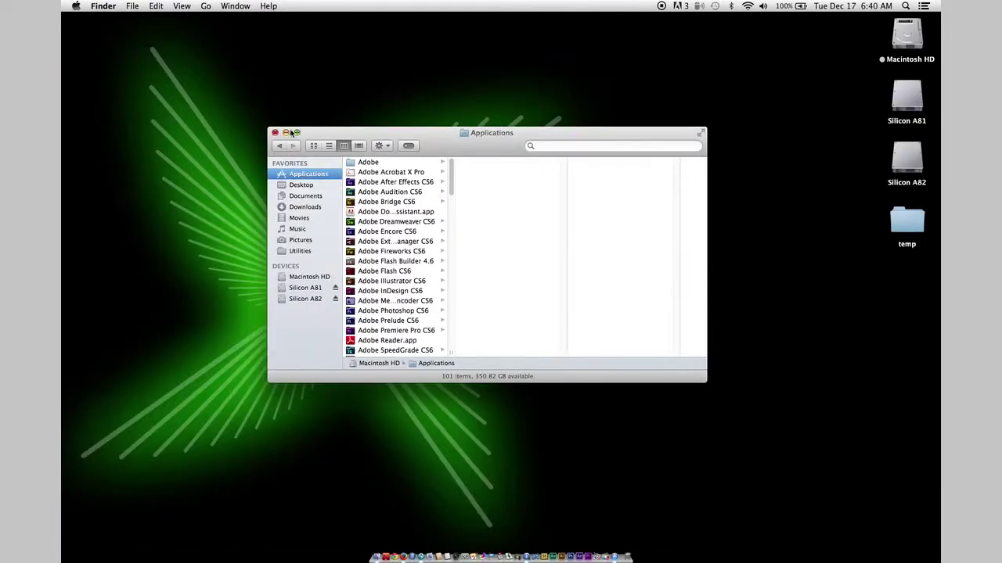
click(275, 133)
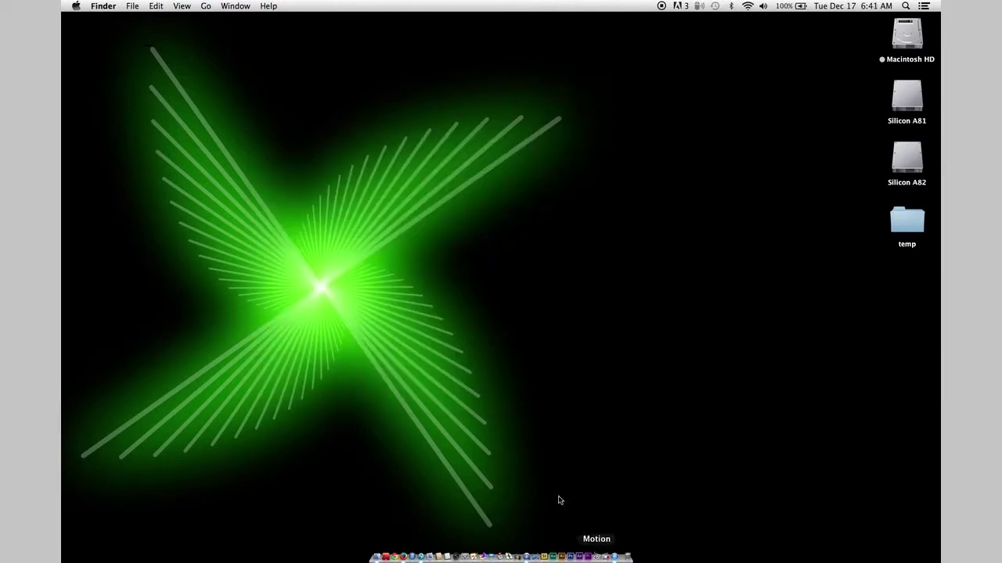
Open BetterSnapTool from the Applications folder and show its Extras settings.
key(super+shift+a)
scroll(437, 209, down, 4)
scroll(437, 209, down, 2)
double_click(438, 226)
click(297, 20)
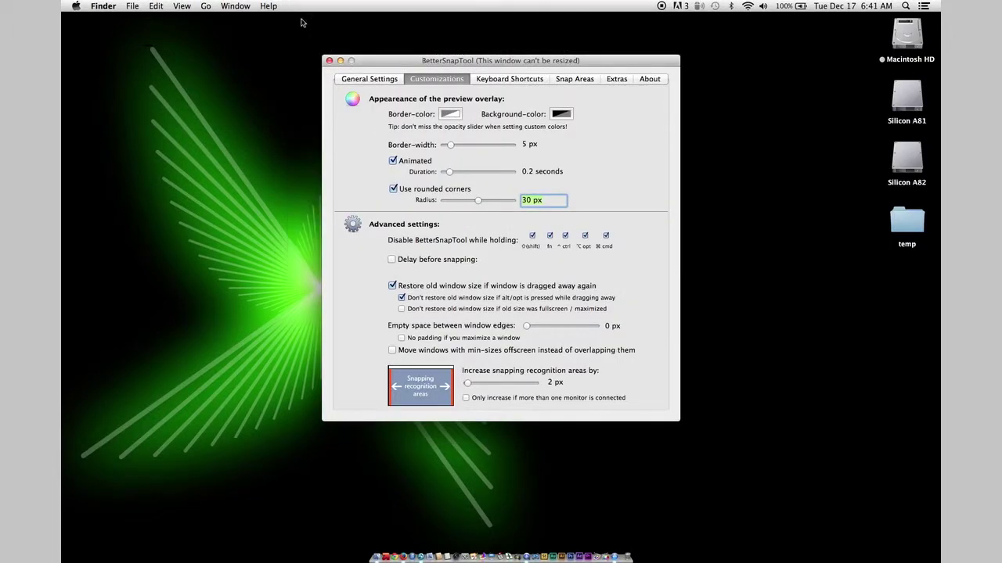
click(615, 79)
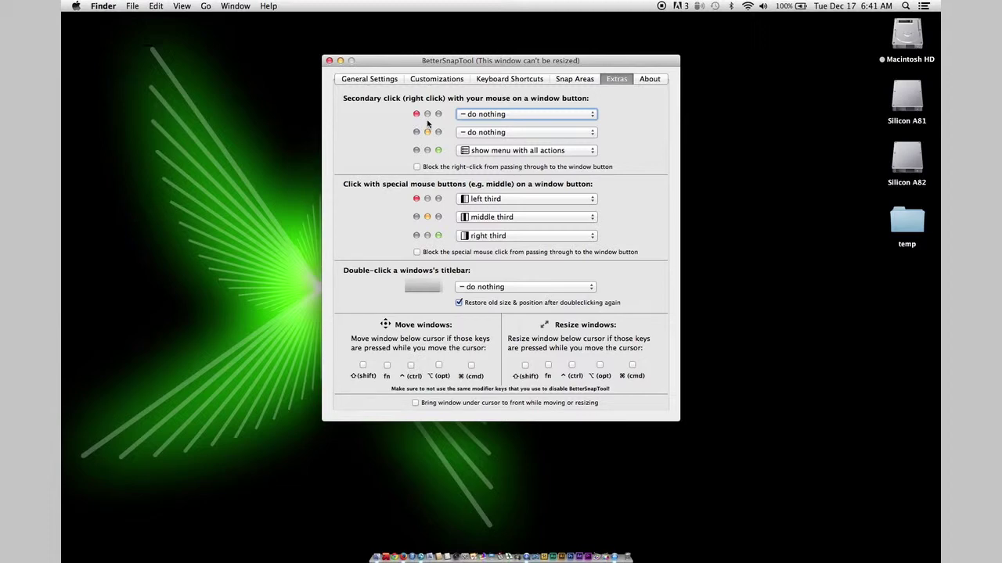
Open three Finder windows on the Documents folder, consulting the BetterSnapTool window-button settings after the first one.
click(733, 261)
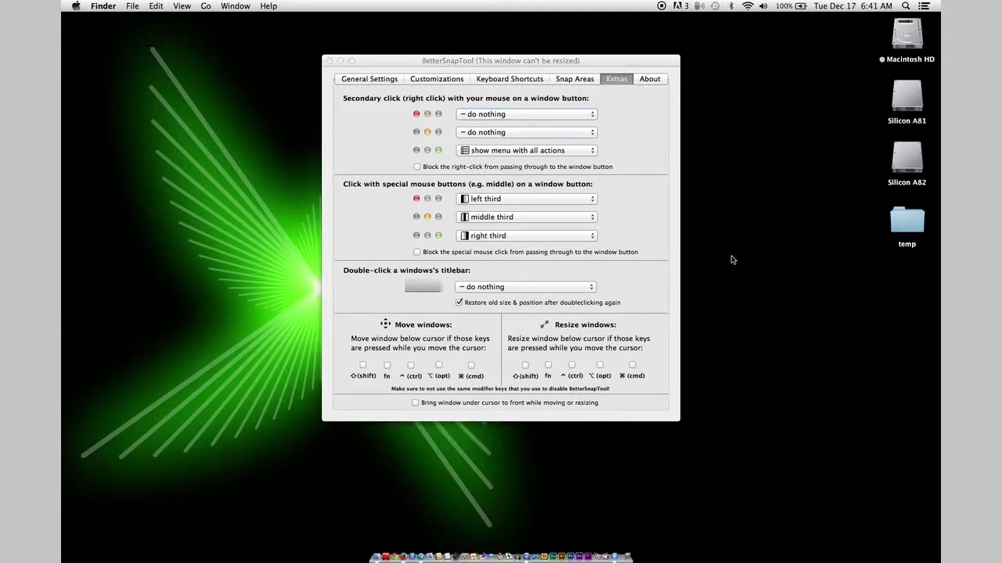
key(super+n)
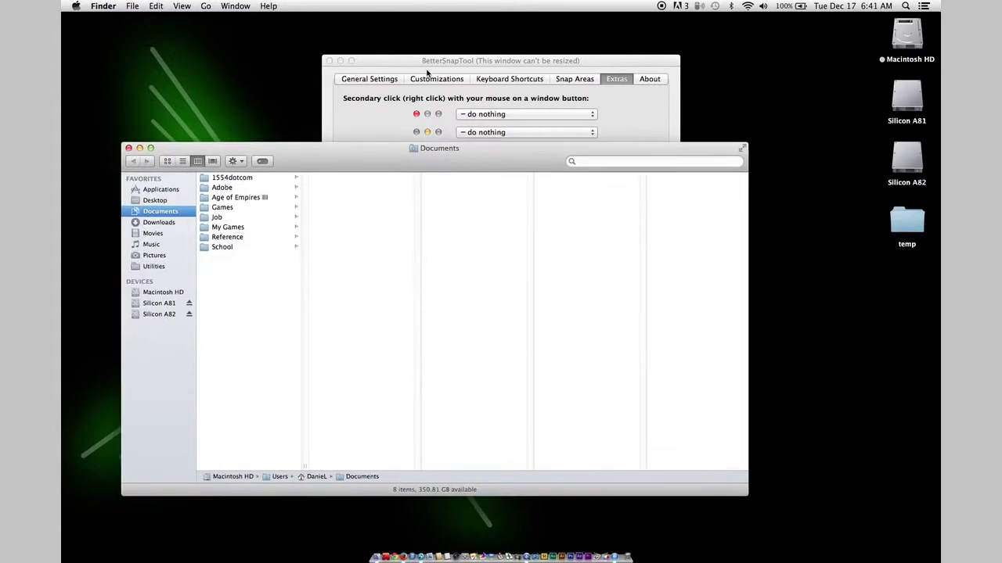
click(427, 72)
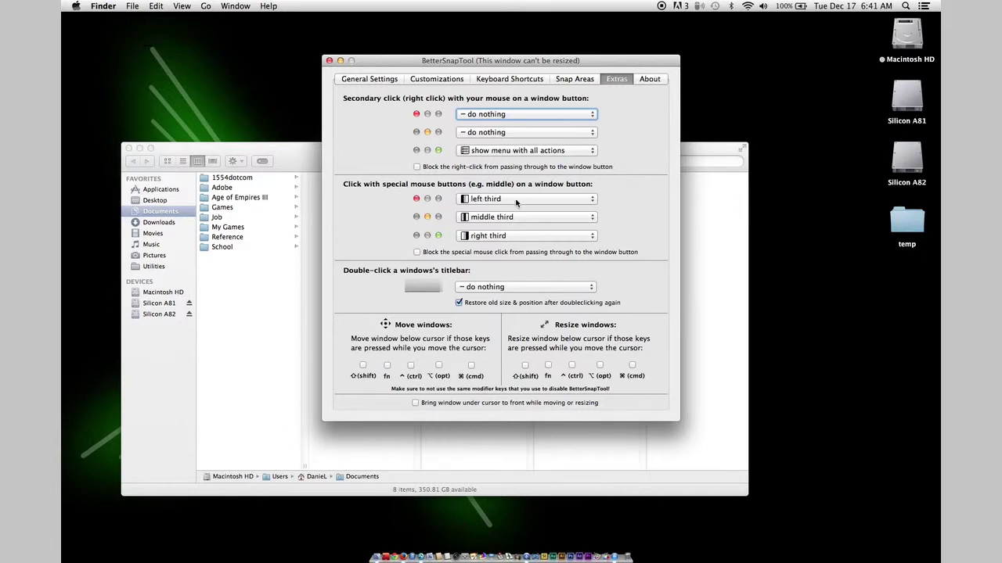
click(287, 180)
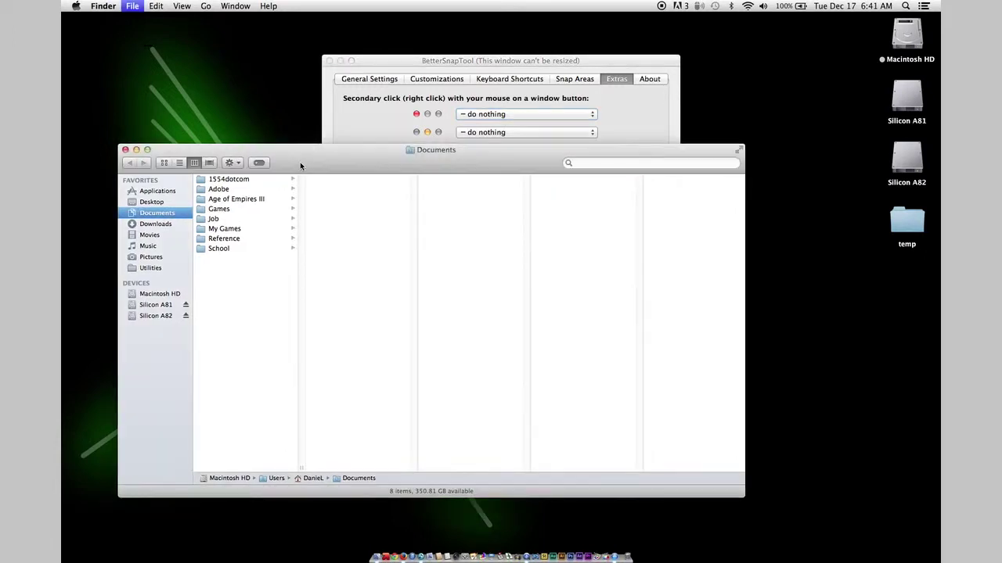
key(super+n)
key(super+n)
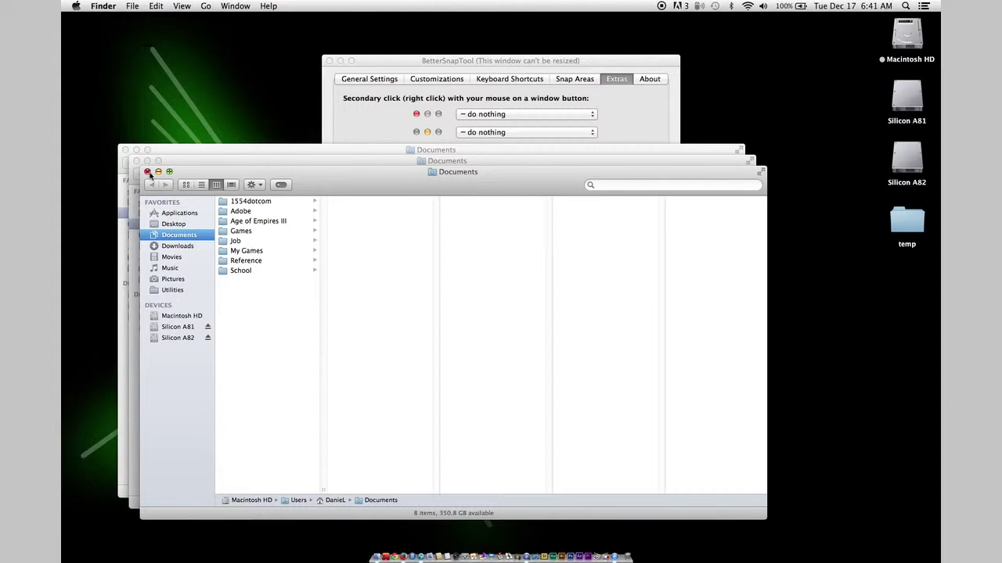
Snap the three Documents windows to the left, middle and right thirds of the screen using their window buttons.
right_click(148, 172)
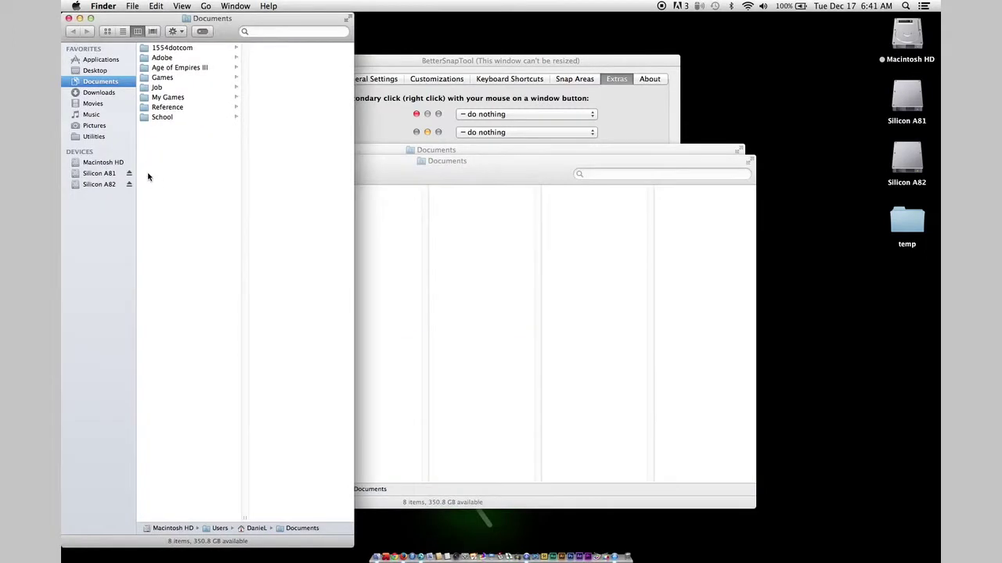
click(231, 155)
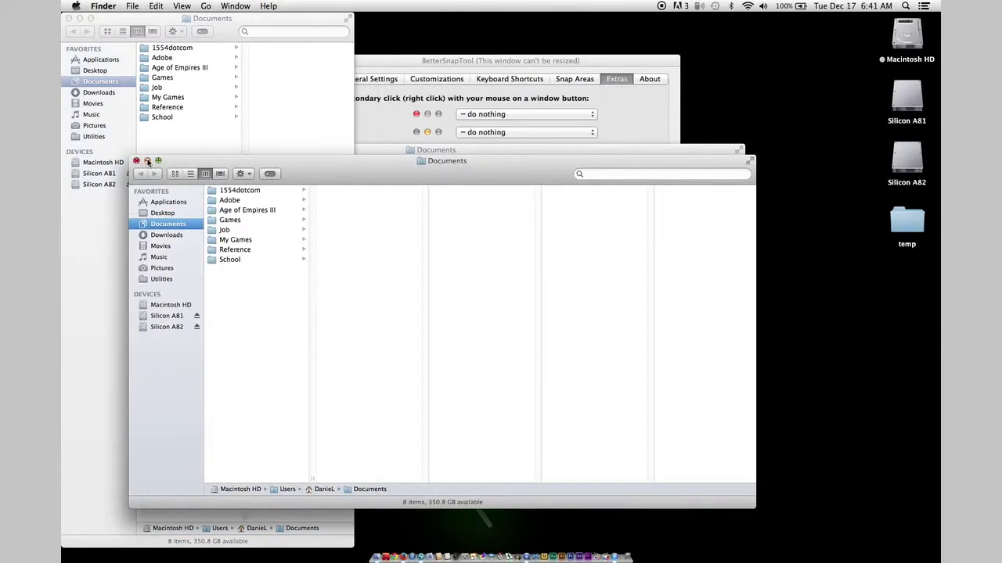
right_click(148, 162)
key(super+n)
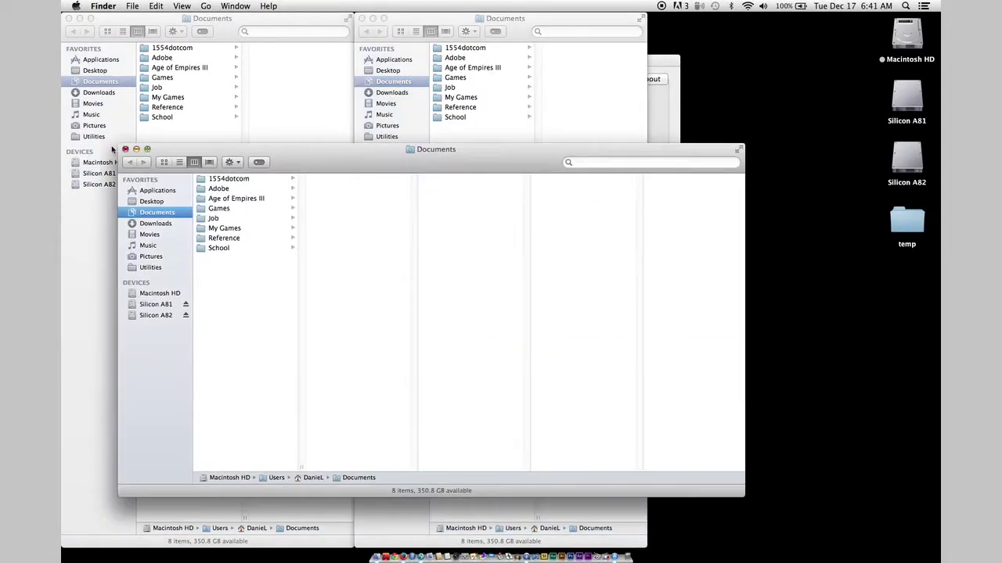
right_click(148, 150)
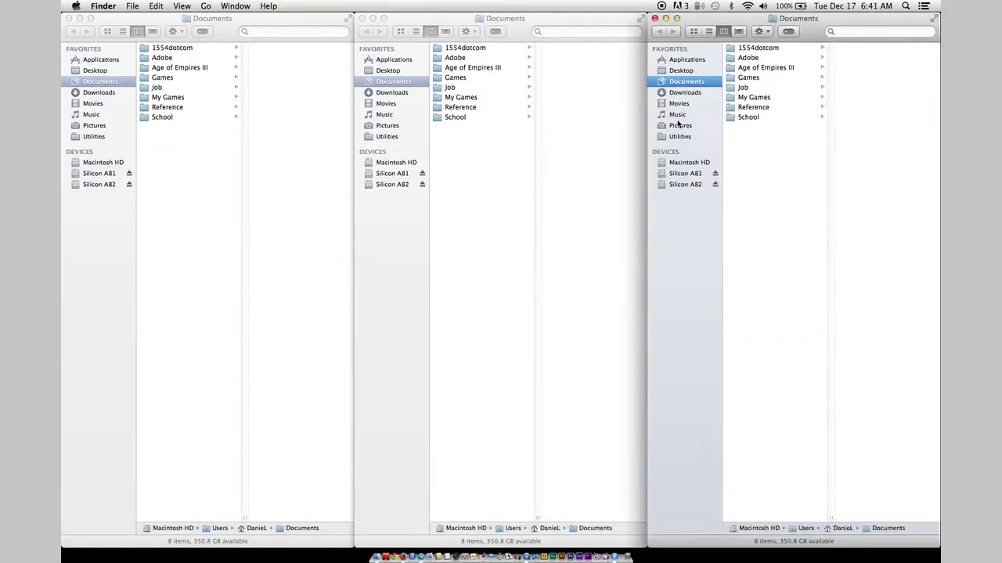
Activate the left, middle and right Documents windows one after another.
click(276, 24)
click(486, 27)
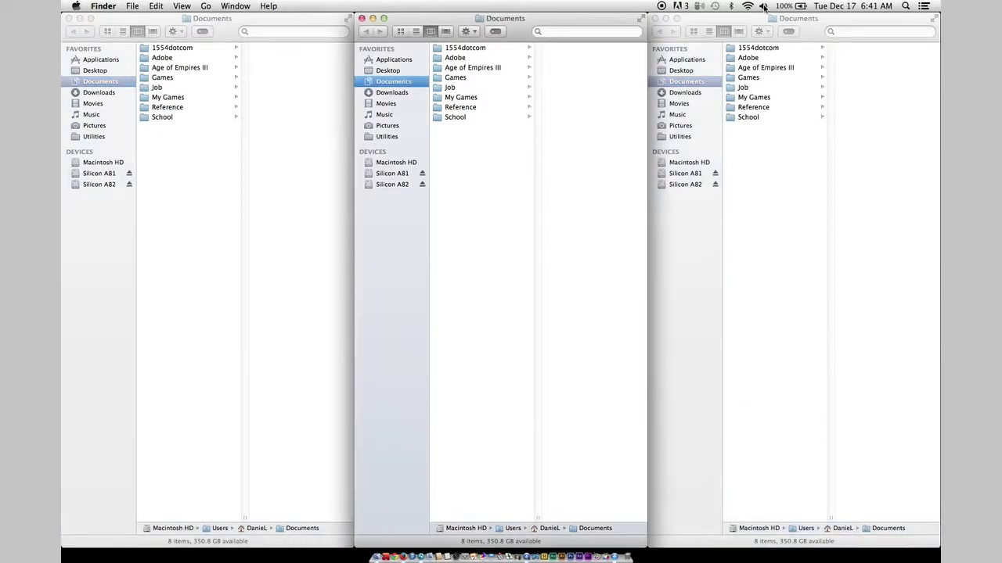
click(787, 20)
Close all three Documents windows and bring the BetterSnapTool settings to the front.
click(78, 18)
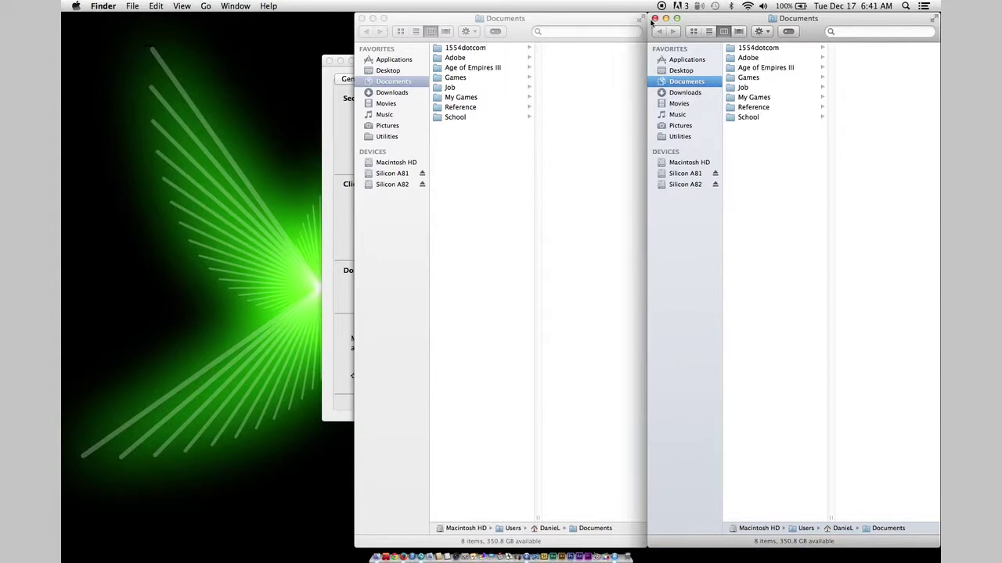
click(654, 18)
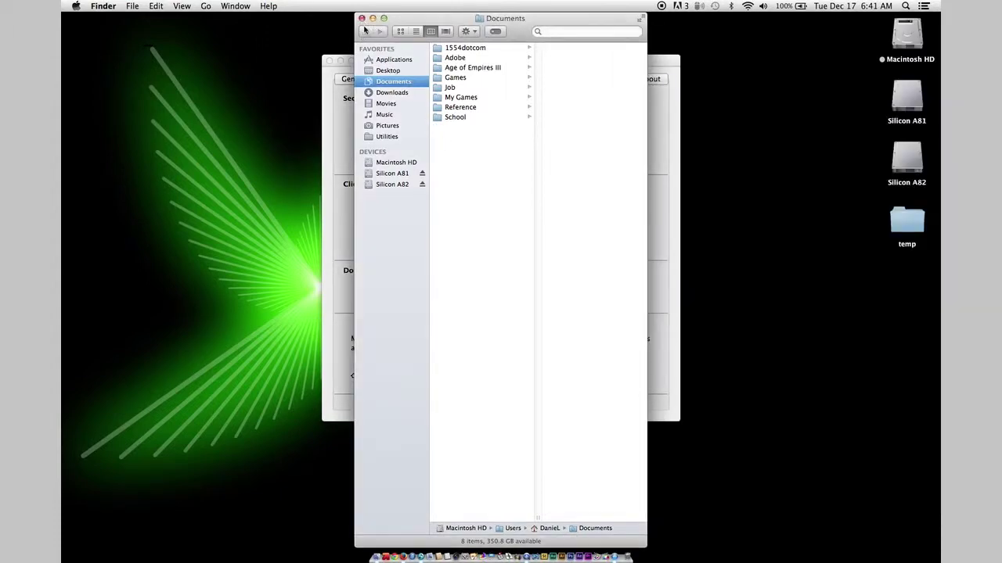
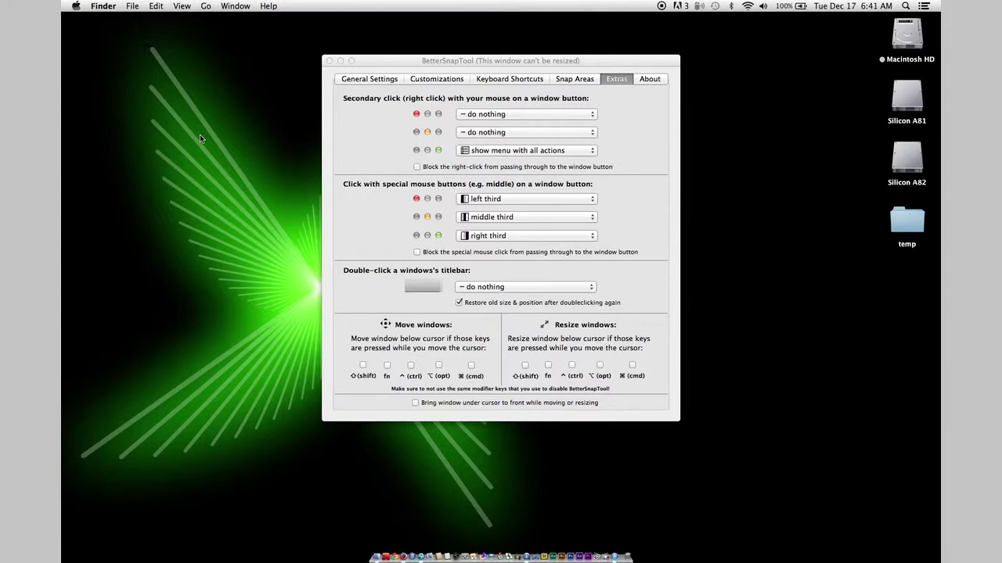
click(410, 105)
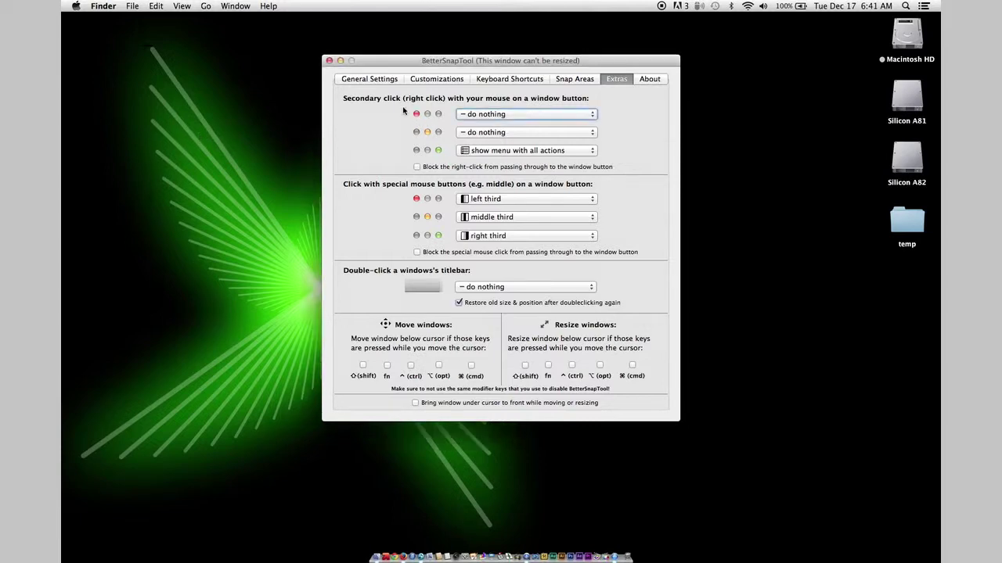
Open a new Finder window on Documents, make it wider and shorter, and place it left of center over the BetterSnapTool settings.
click(528, 151)
click(435, 150)
click(229, 224)
key(super+n)
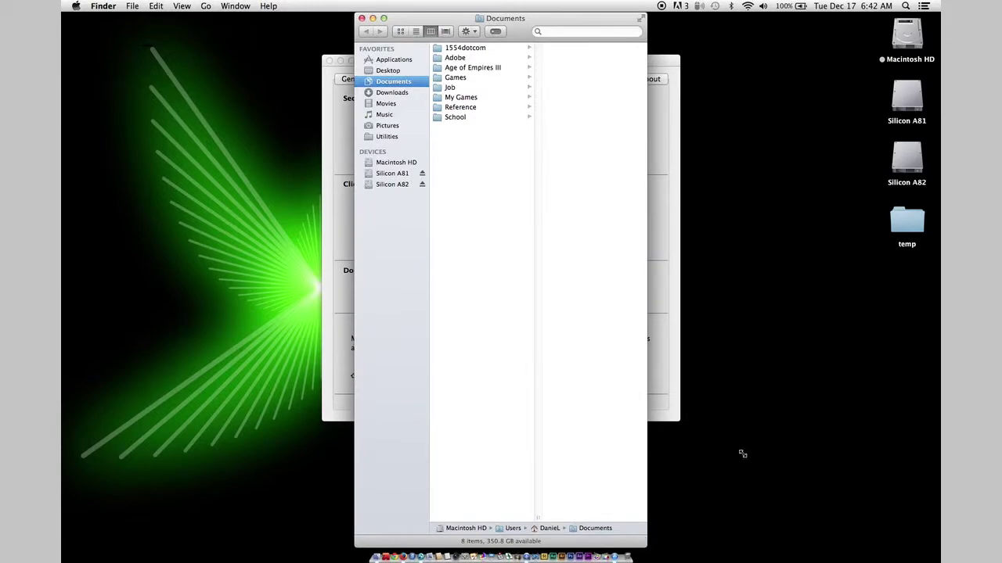
drag(645, 540, 824, 369)
drag(566, 28, 389, 158)
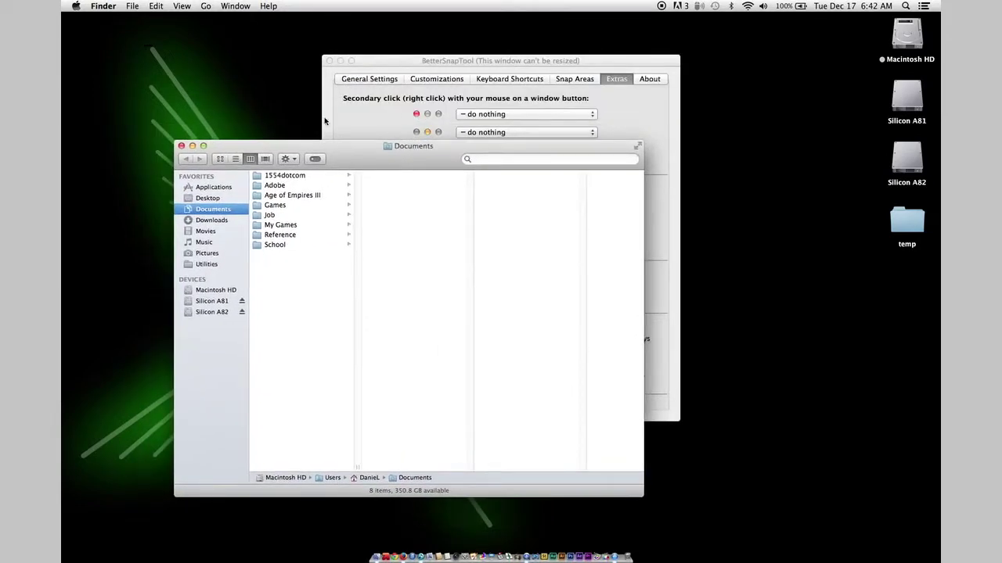
Examine the all-actions menu on the Documents window's green button and the secondary-click actions available for the red button in BetterSnapTool.
right_click(202, 147)
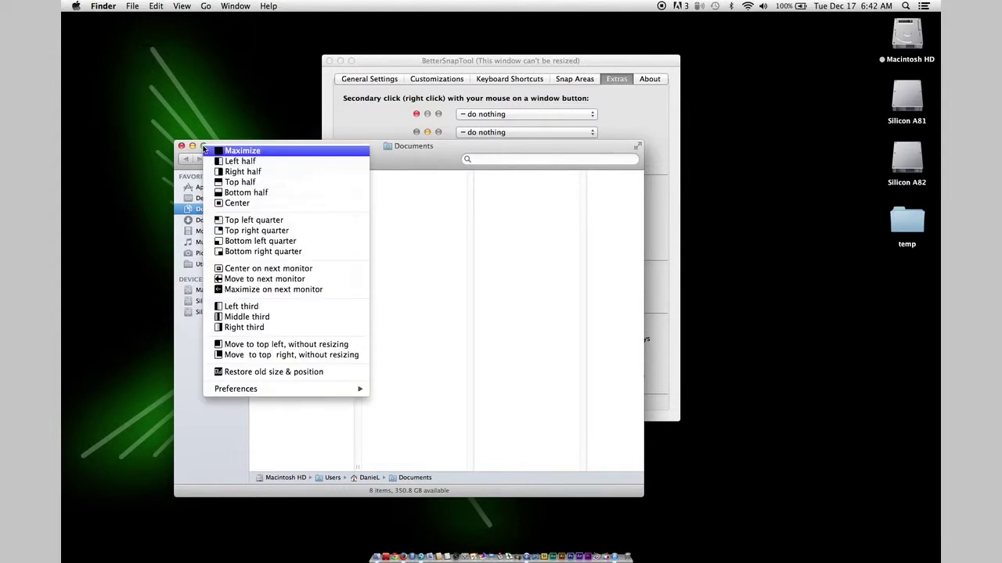
click(375, 128)
click(443, 131)
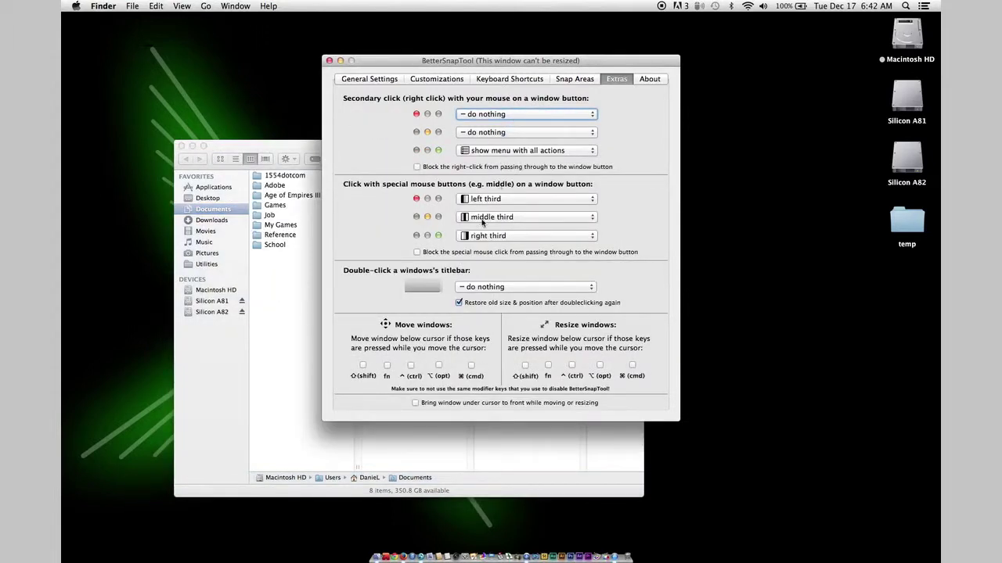
click(492, 117)
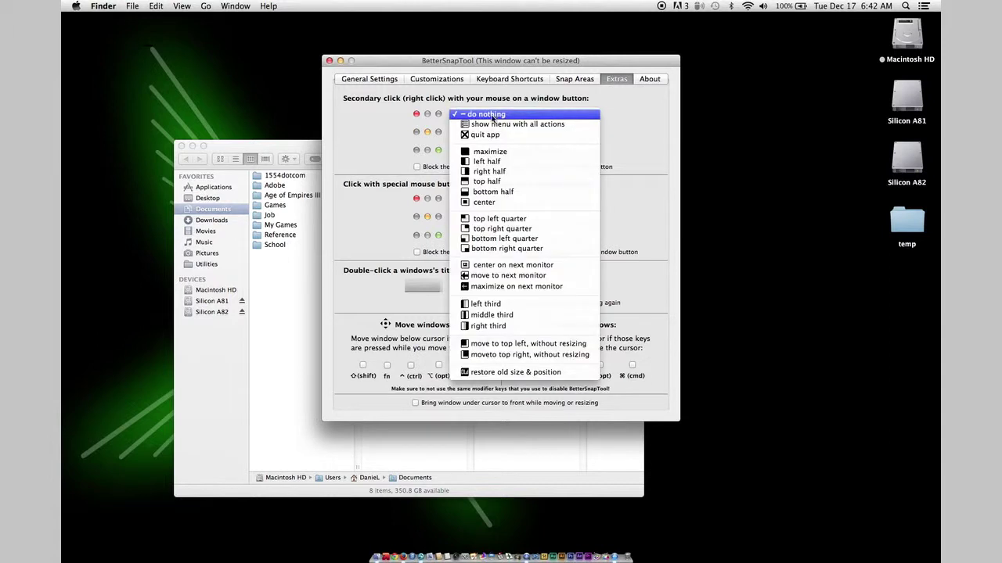
click(485, 118)
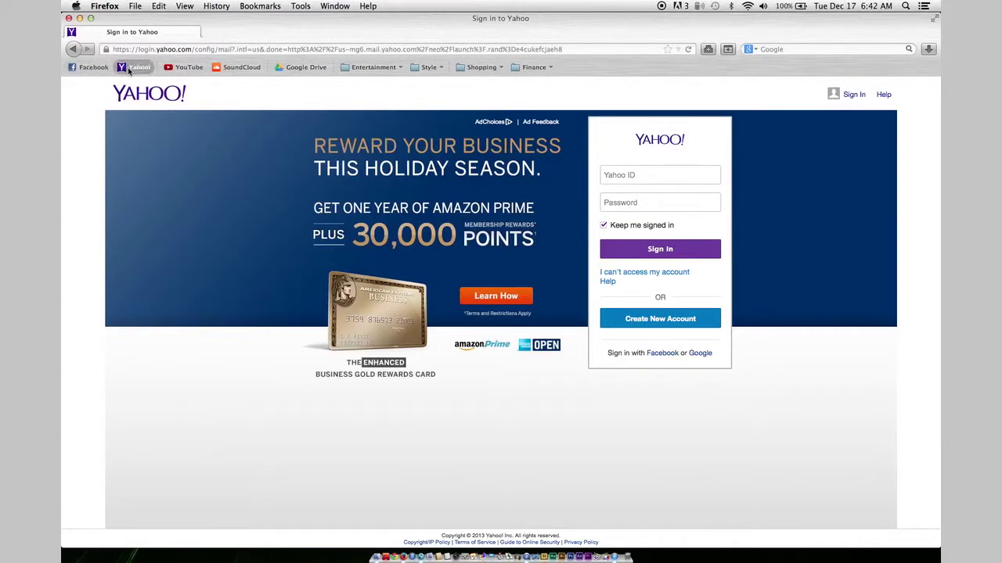
Demonstrate opening the Yahoo! bookmark in a new tab in Firefox, and view the desktop's context menu back in Finder.
super+click(131, 69)
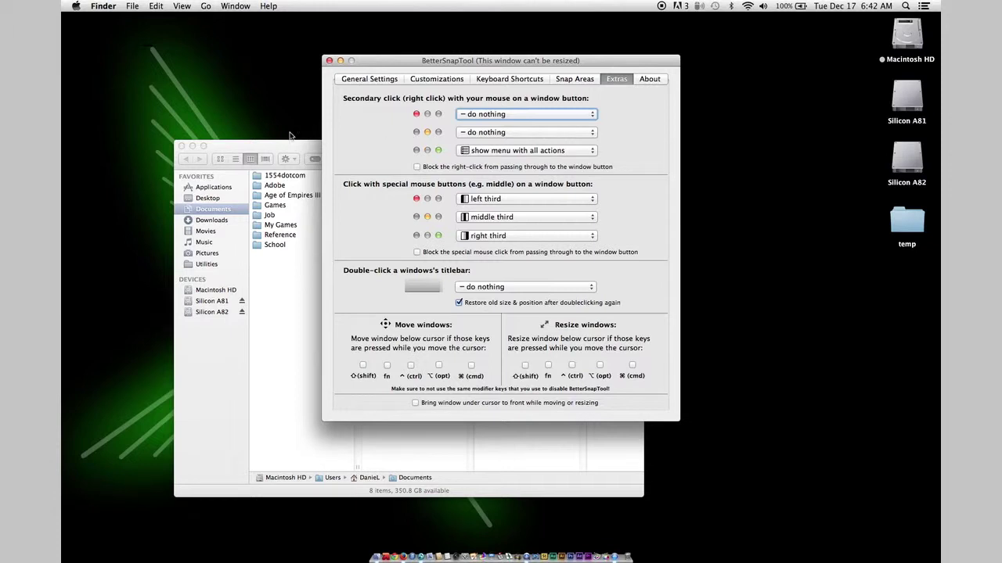
right_click(263, 91)
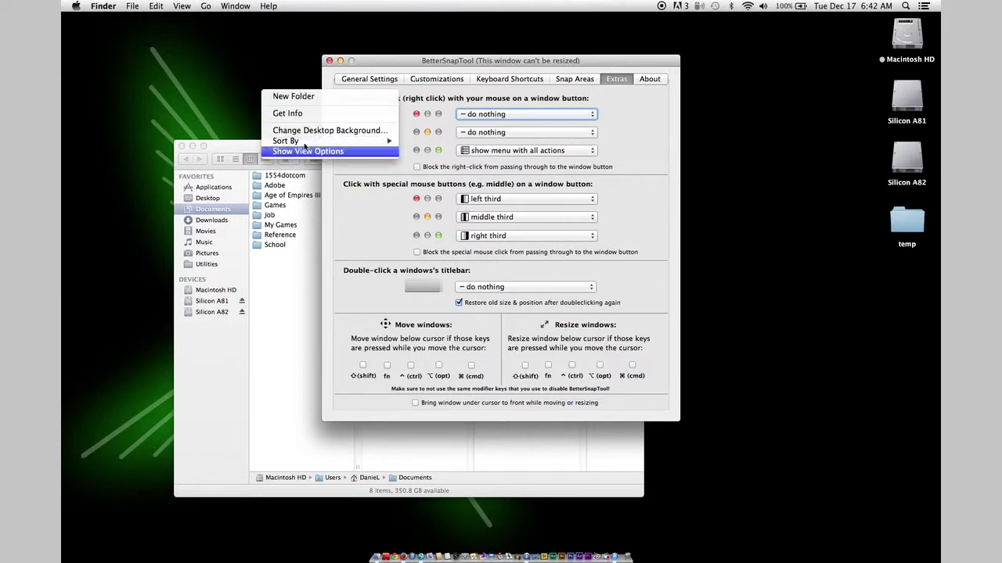
right_click(218, 72)
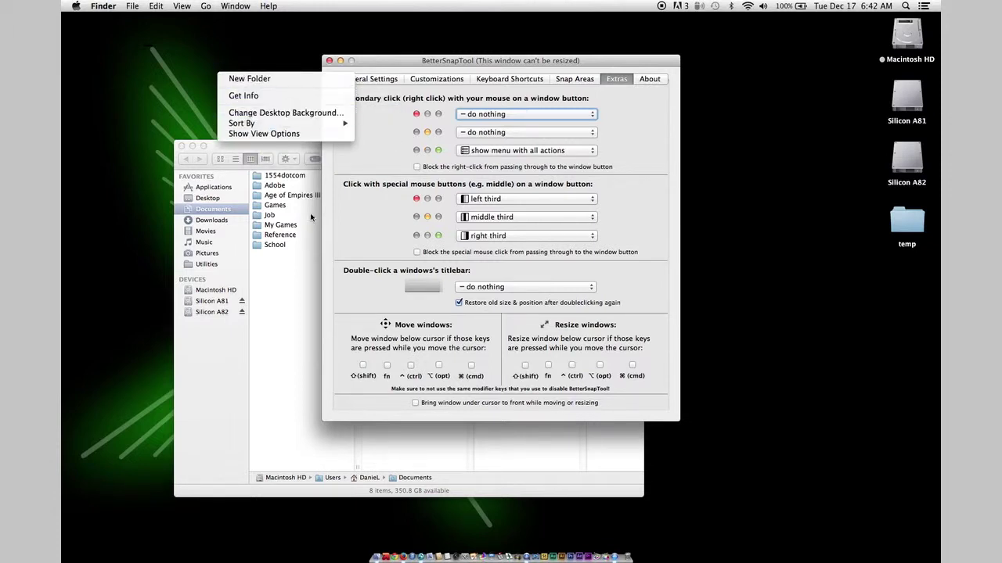
click(305, 267)
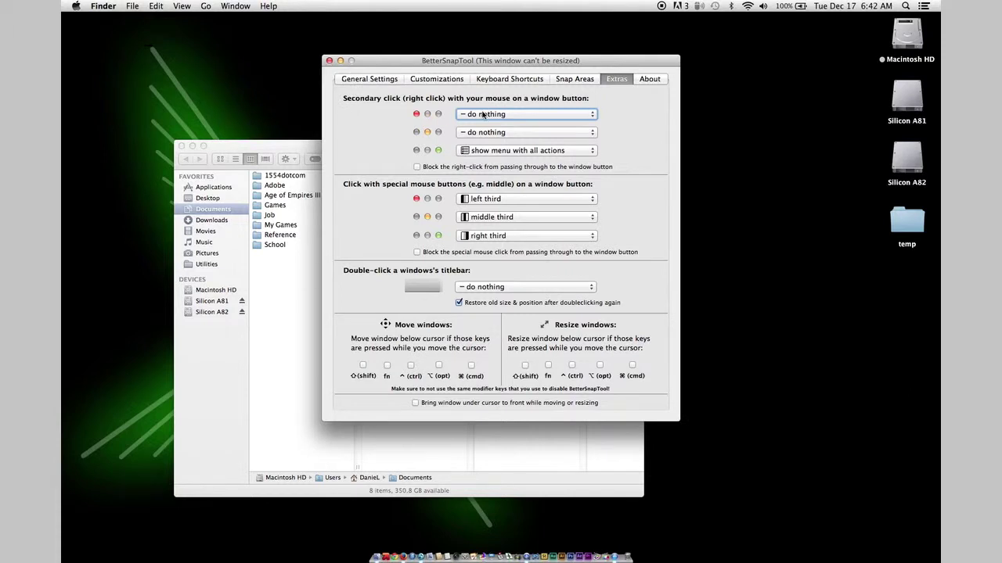
Maximize the Documents window using the BetterSnapTool actions on its green button.
click(304, 148)
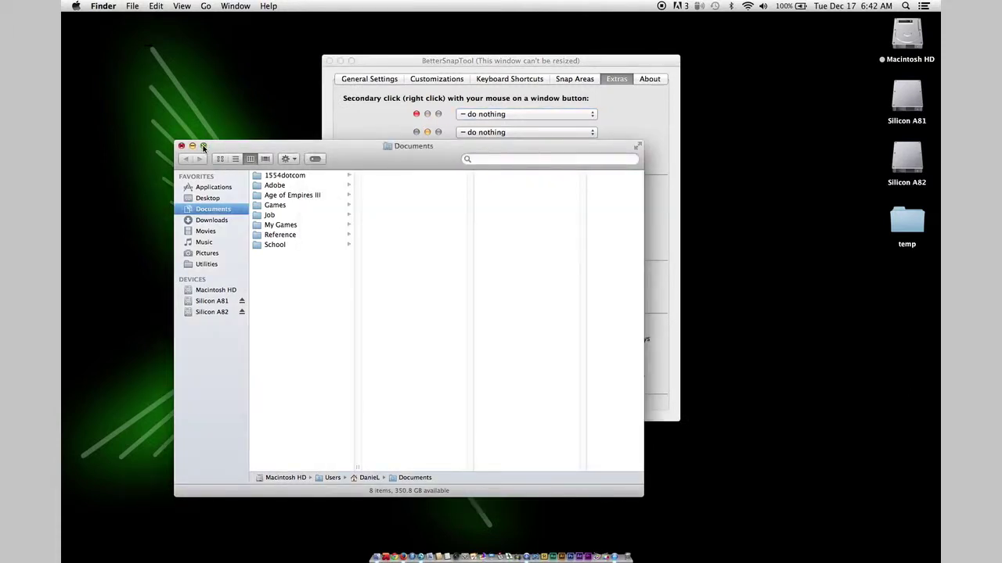
right_click(203, 147)
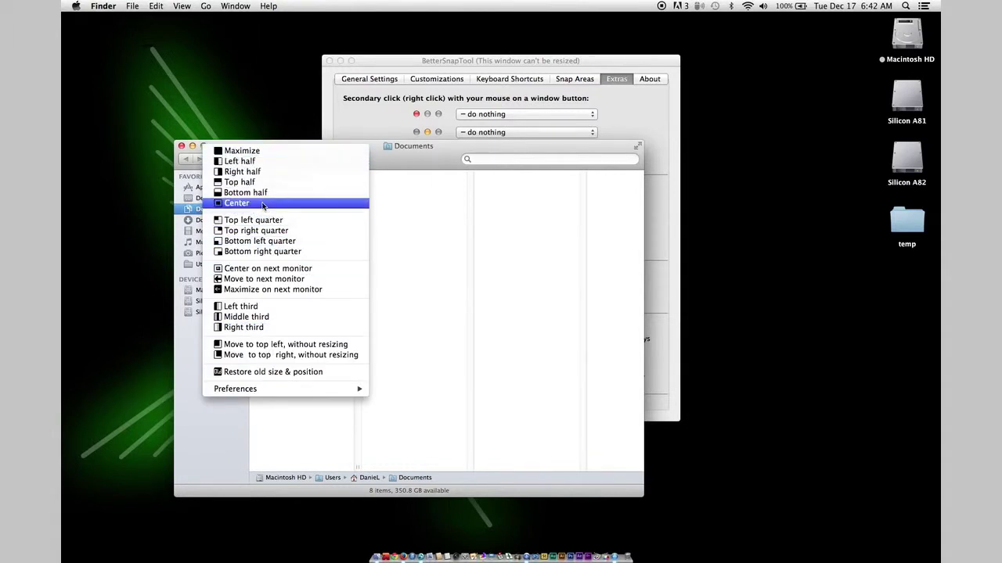
click(239, 151)
Try to center the maximized Documents window, and restore its old size and position.
right_click(91, 18)
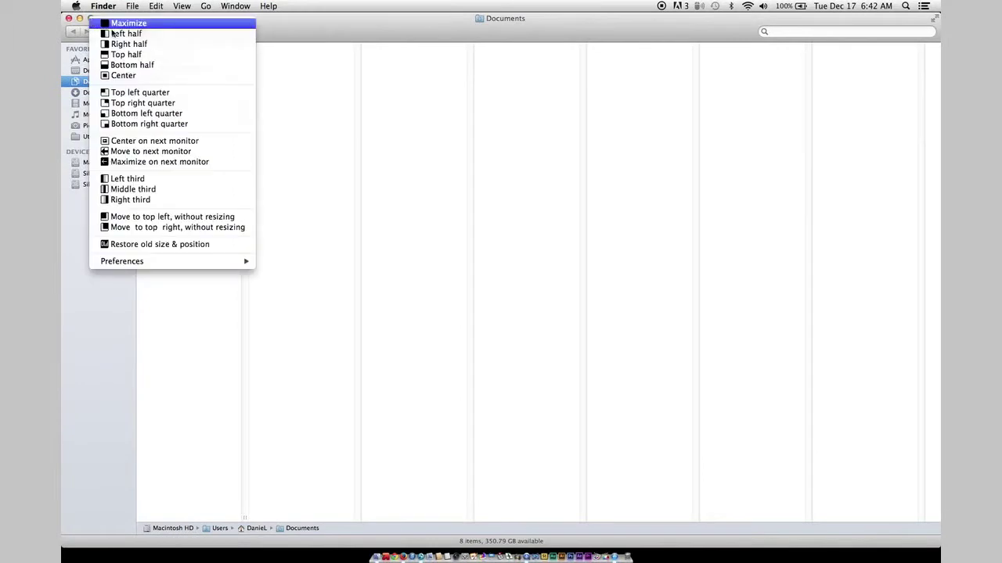
click(123, 74)
right_click(89, 17)
right_click(91, 18)
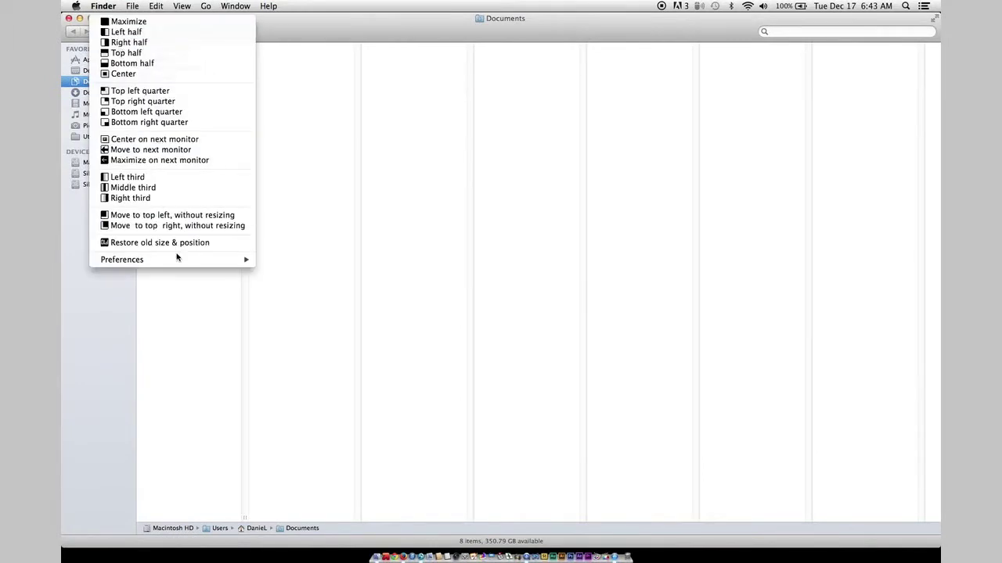
click(168, 243)
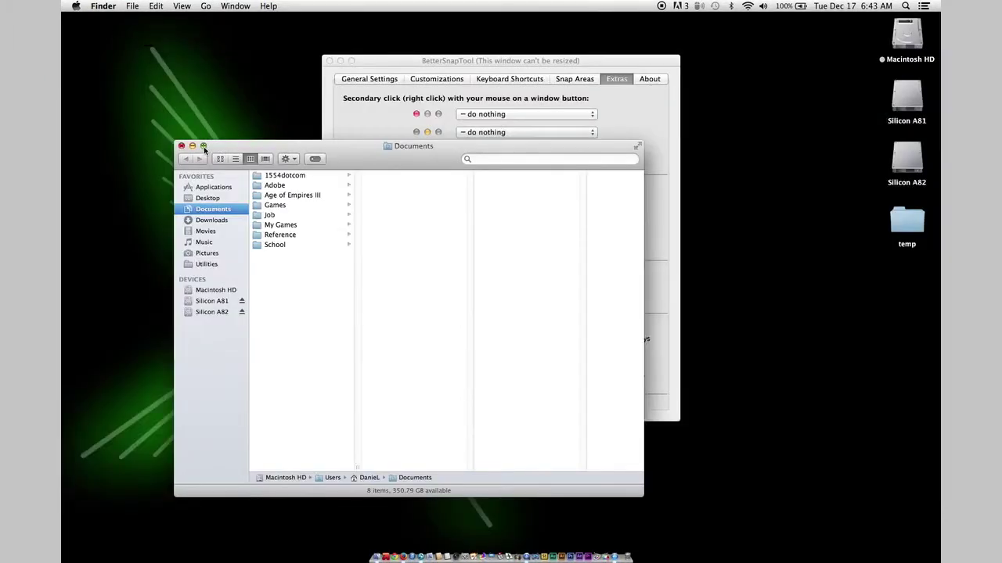
Center the Documents window on the screen, and bring up its BetterSnapTool window actions once more without applying one.
right_click(204, 148)
click(235, 205)
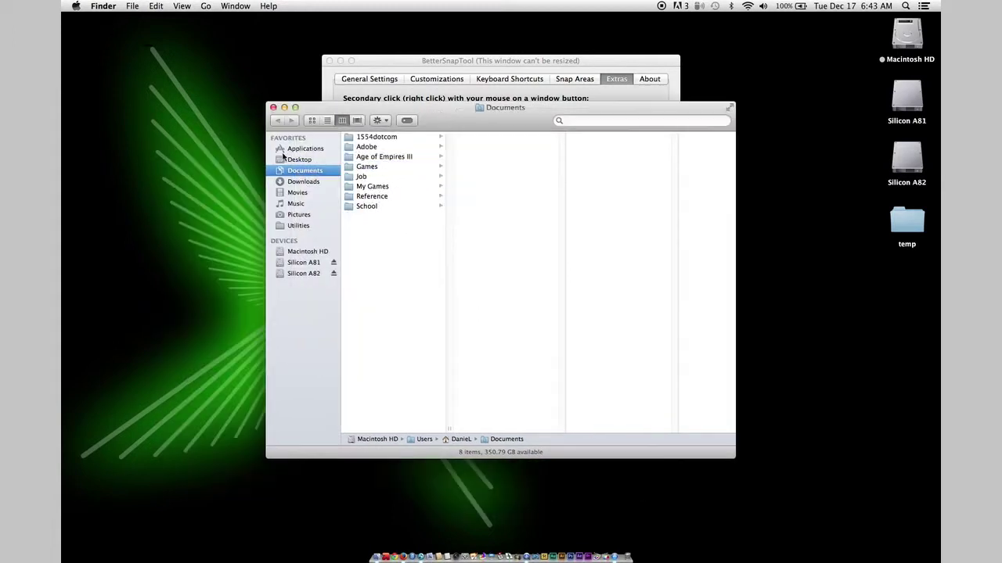
right_click(296, 109)
click(539, 117)
Show the Silicon A81 drive in the Finder window, shifted to the left, and in a second new Finder window.
drag(524, 112, 396, 111)
click(169, 262)
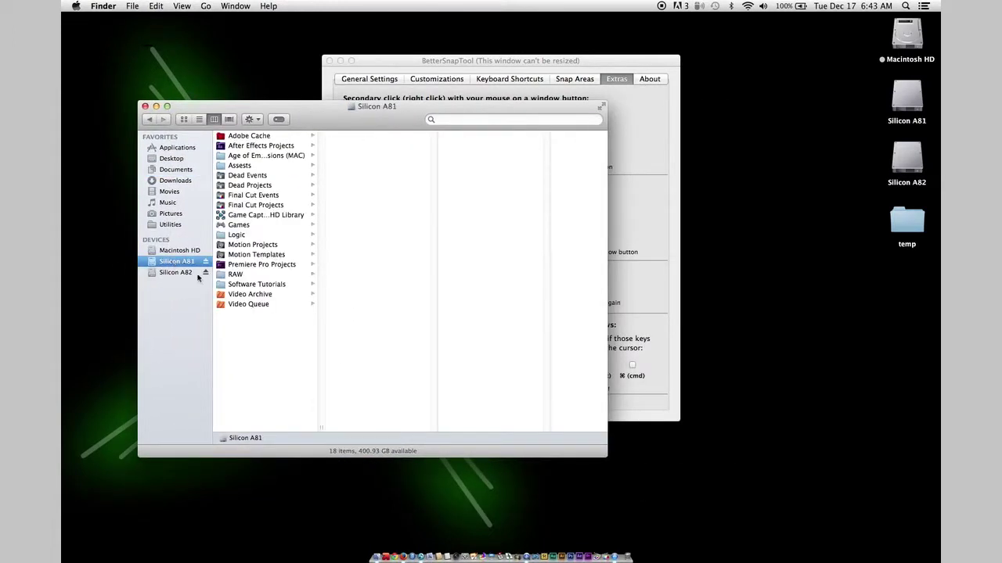
key(super+n)
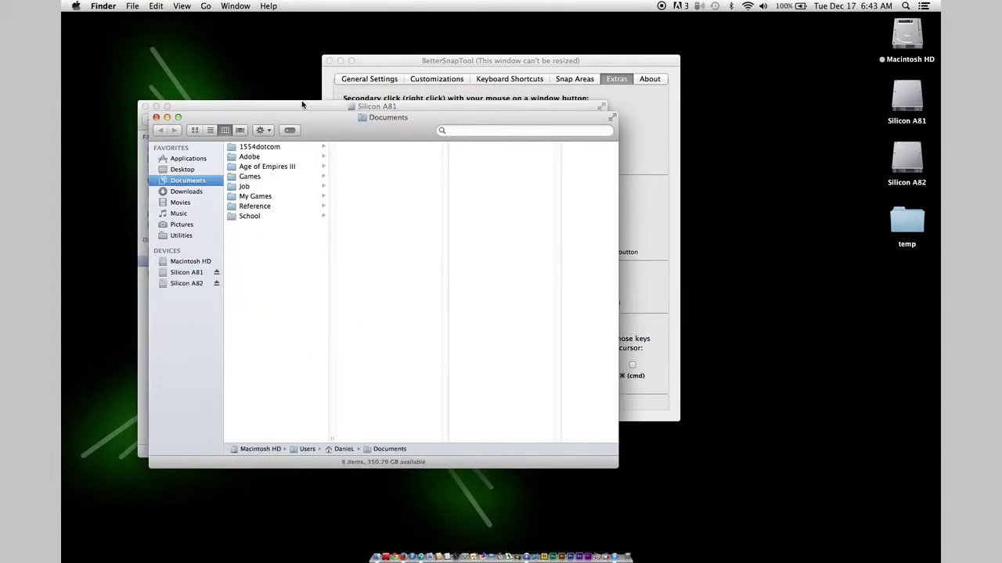
click(210, 274)
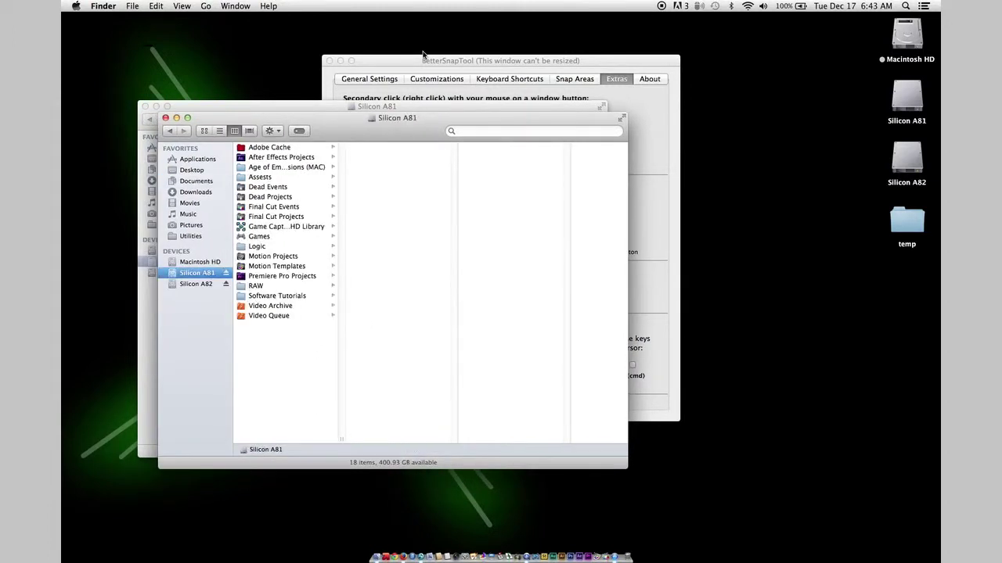
Review the BetterSnapTool settings pages, including About, Snap Areas, Keyboard Shortcuts, Customizations and General Settings, and close the settings window.
click(422, 63)
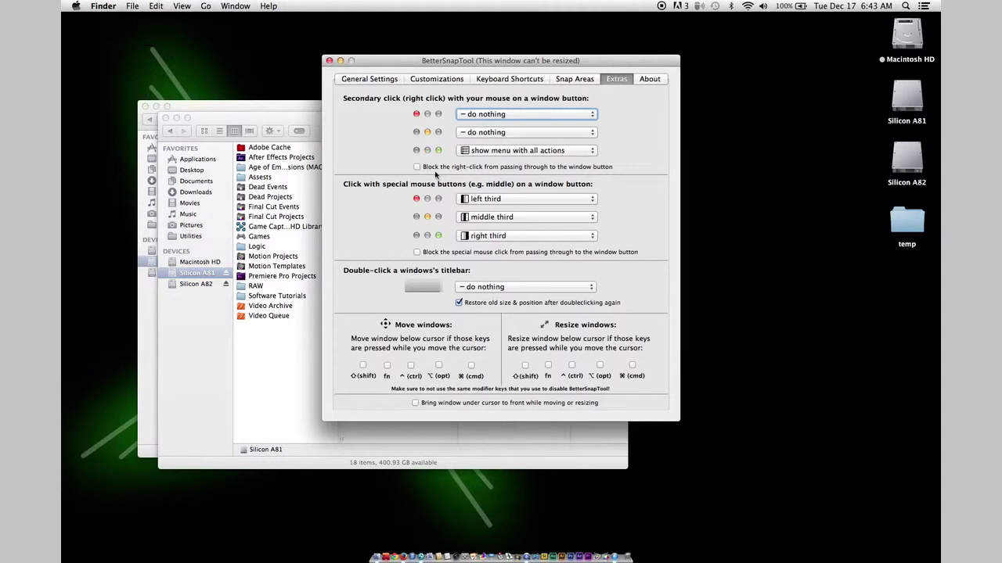
click(649, 80)
click(588, 79)
click(626, 79)
click(517, 79)
click(415, 80)
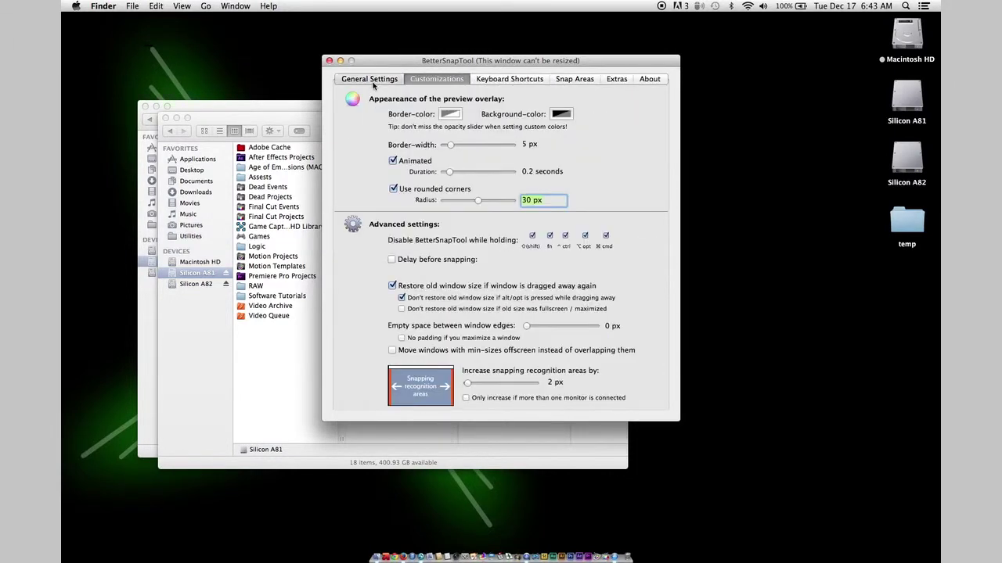
click(368, 79)
click(330, 61)
Close the front Silicon A81 window and move the remaining one higher on the desktop.
drag(355, 127, 467, 146)
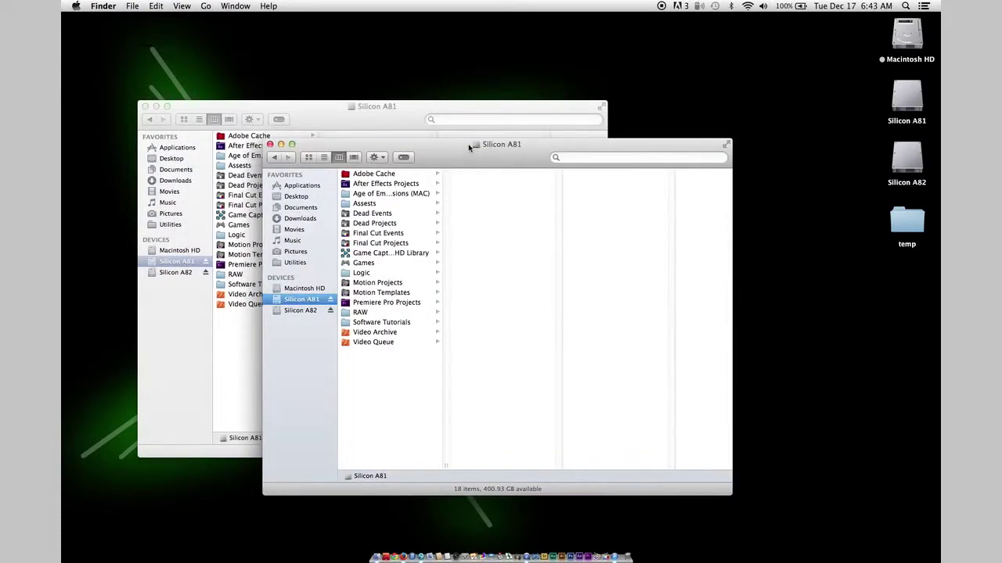
click(270, 145)
drag(320, 107, 346, 69)
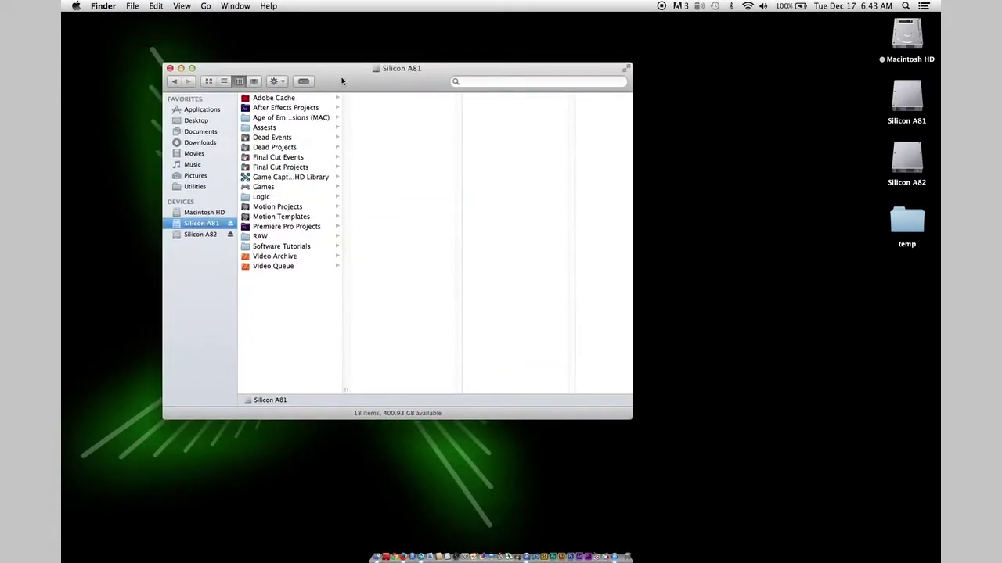
Compare the contents of the Video Queue and Video Archive folders on Silicon A81, briefly selecting the movies in Video Queue.
click(285, 266)
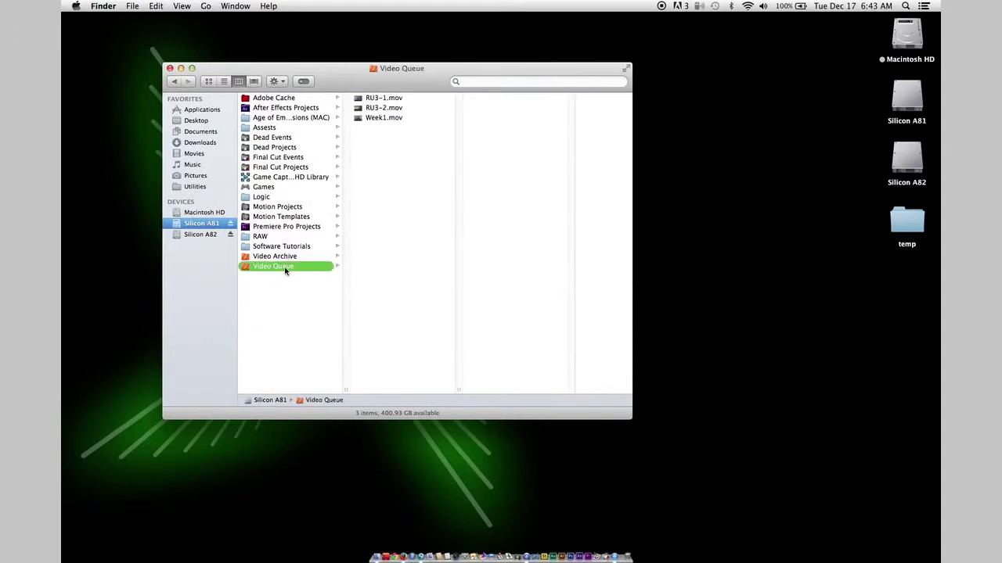
click(289, 260)
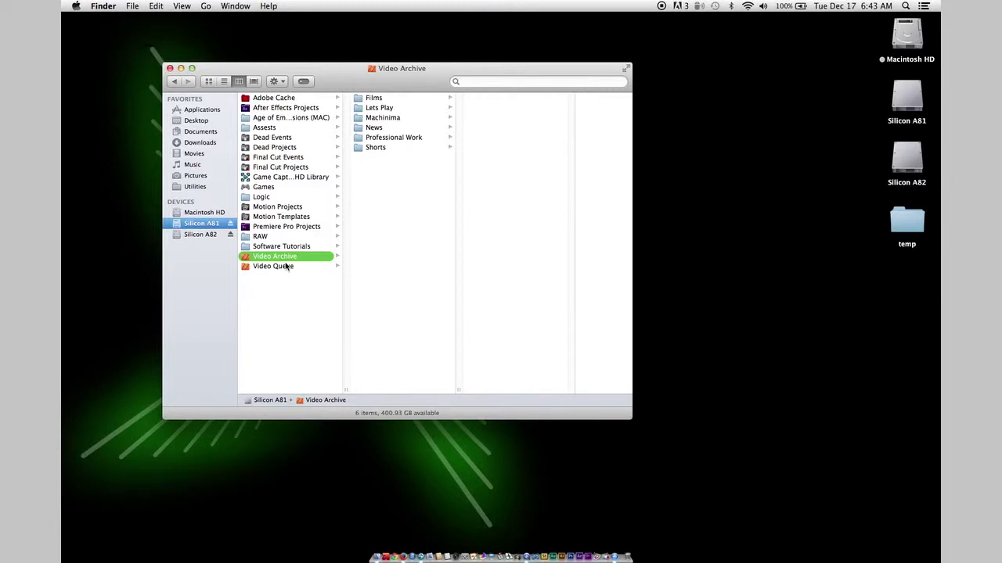
click(287, 267)
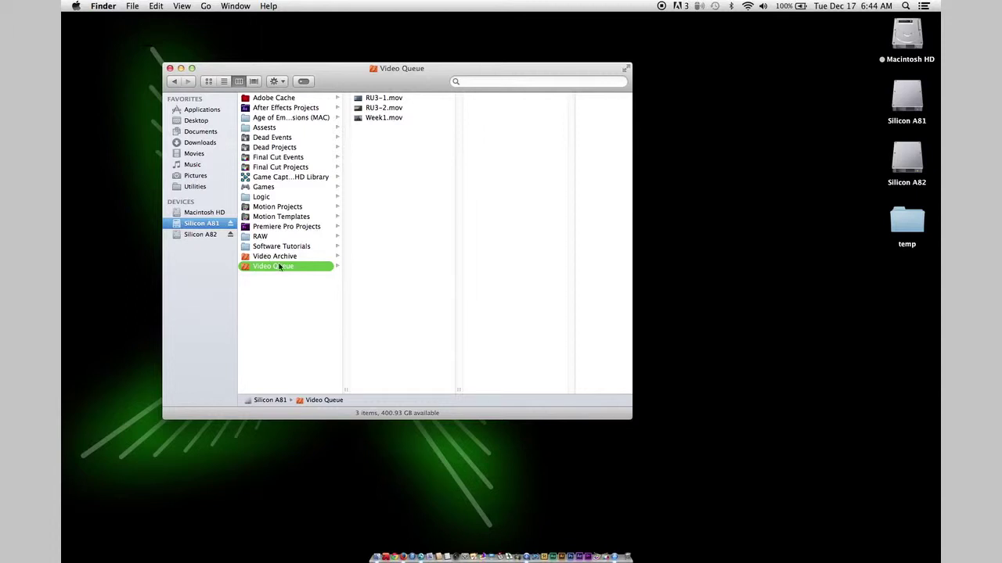
drag(383, 141, 377, 91)
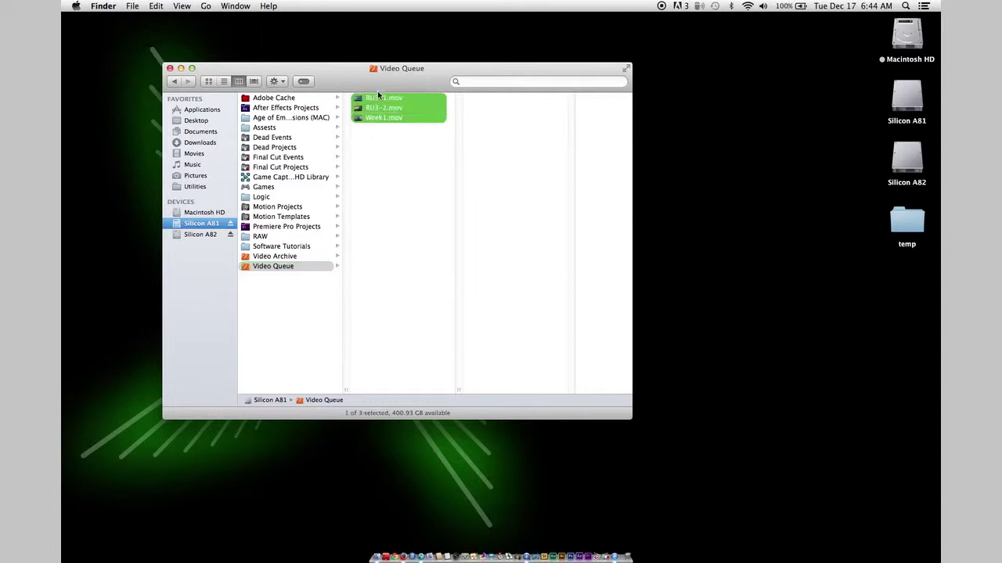
click(390, 119)
click(389, 135)
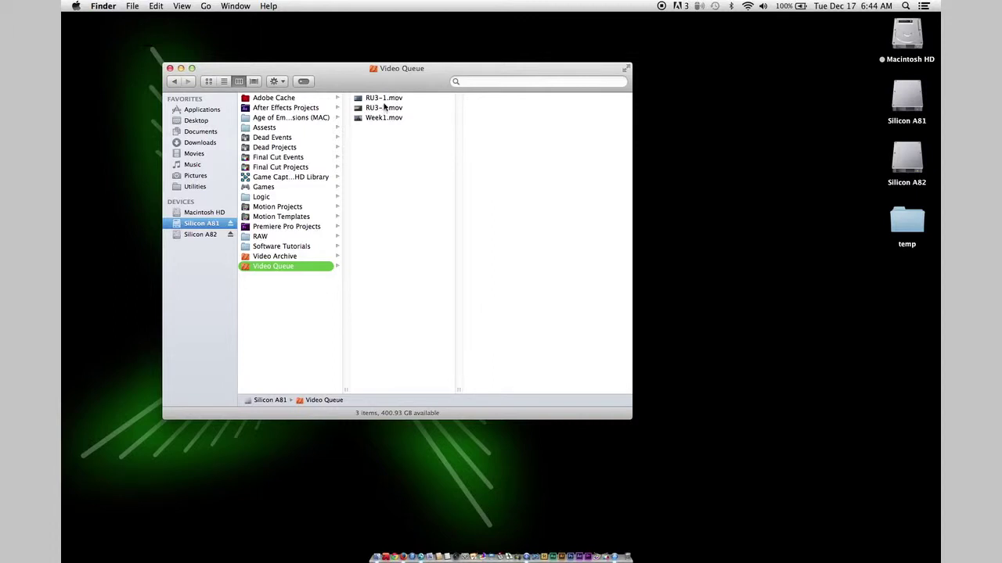
click(295, 257)
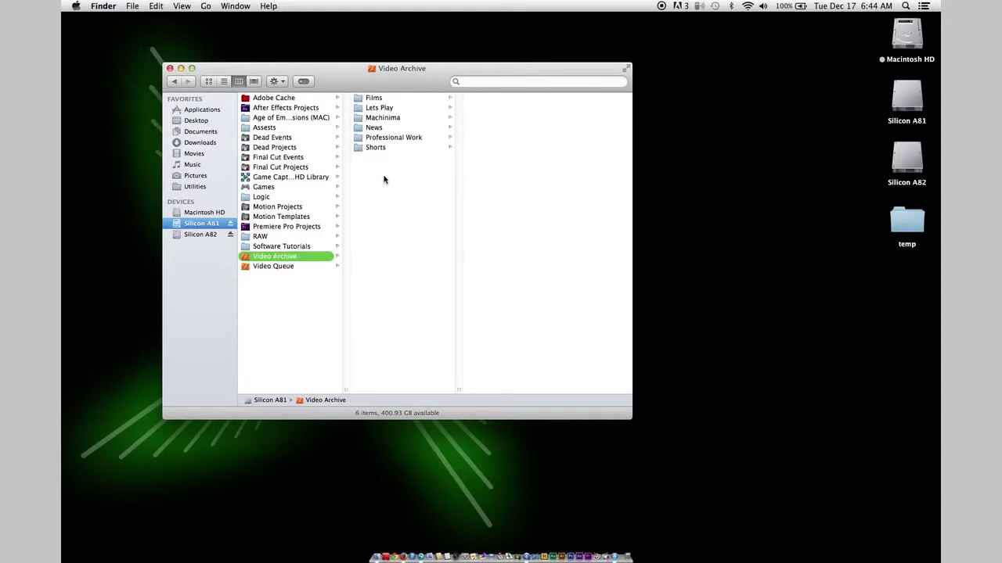
click(298, 268)
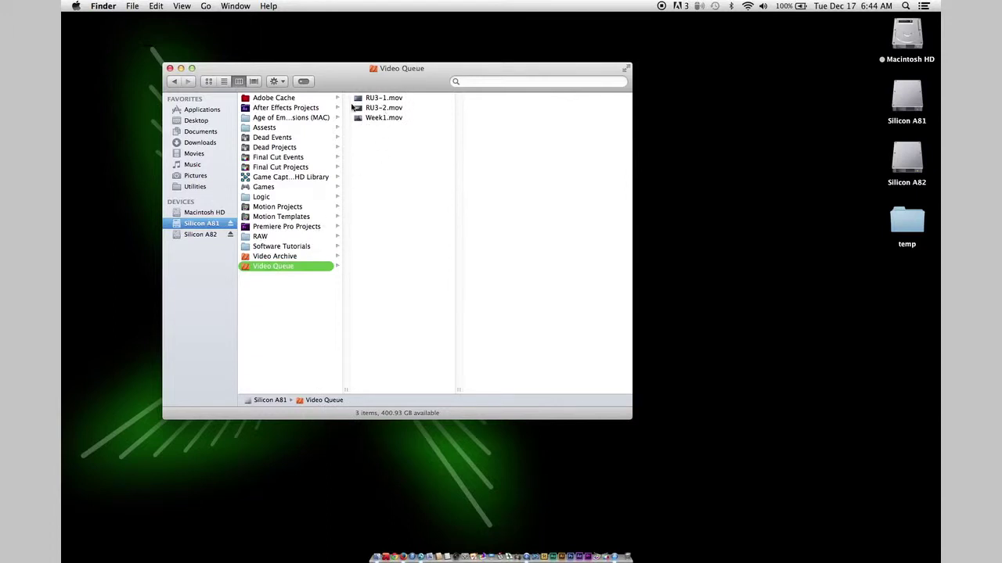
Move the Finder window up and to the left, and check RU3-1.mov and the Video Archive folder before returning to Video Queue.
drag(375, 70, 343, 38)
click(355, 66)
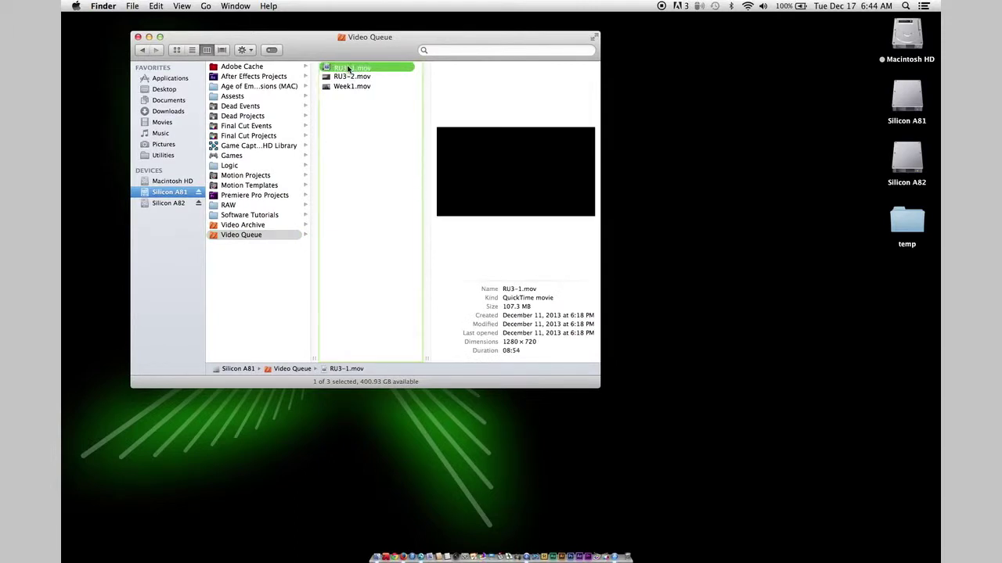
click(241, 227)
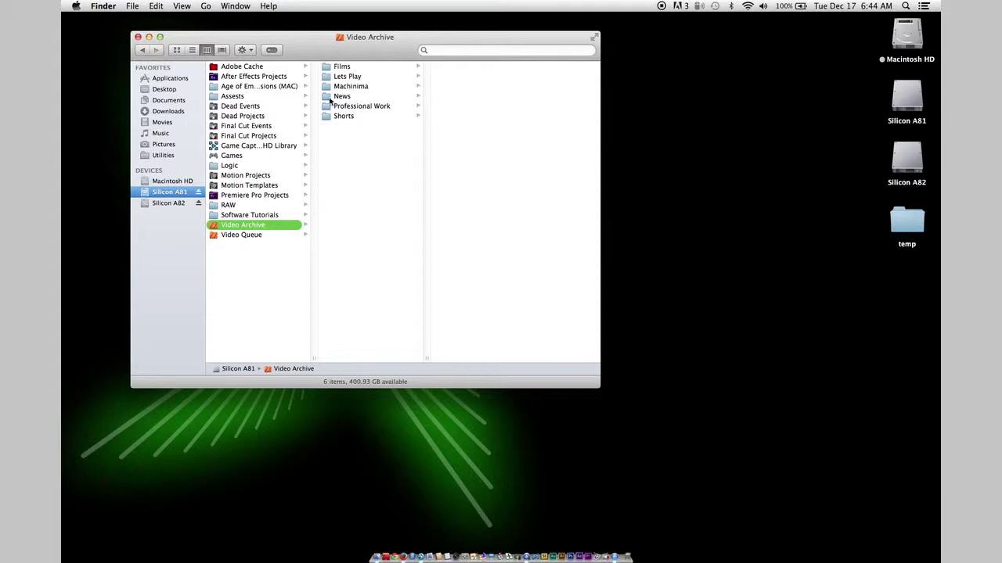
click(263, 234)
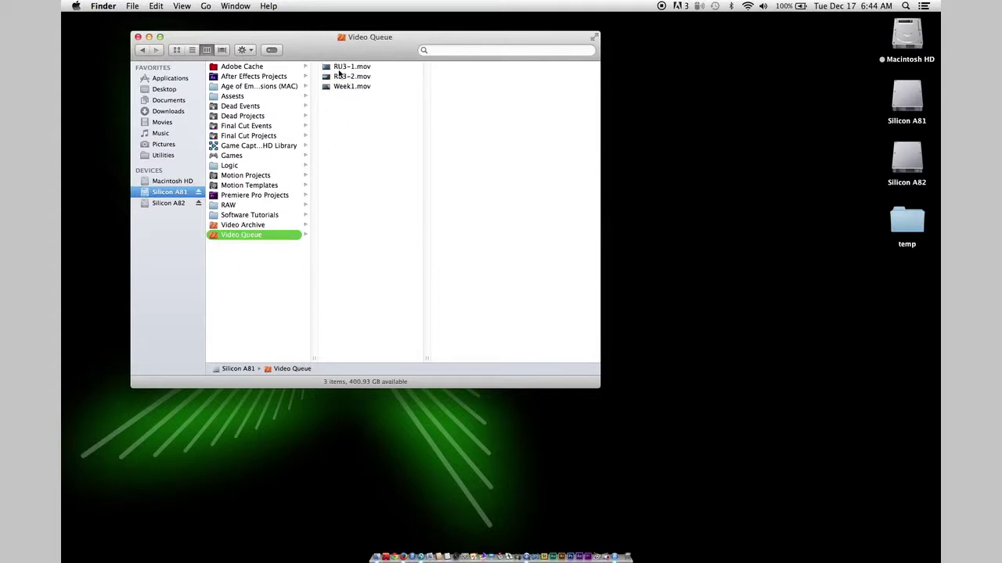
Move RU3-1.mov from Video Queue into the Pokémon folder under Video Archive > Lets Play, and undo the move.
drag(342, 70, 550, 126)
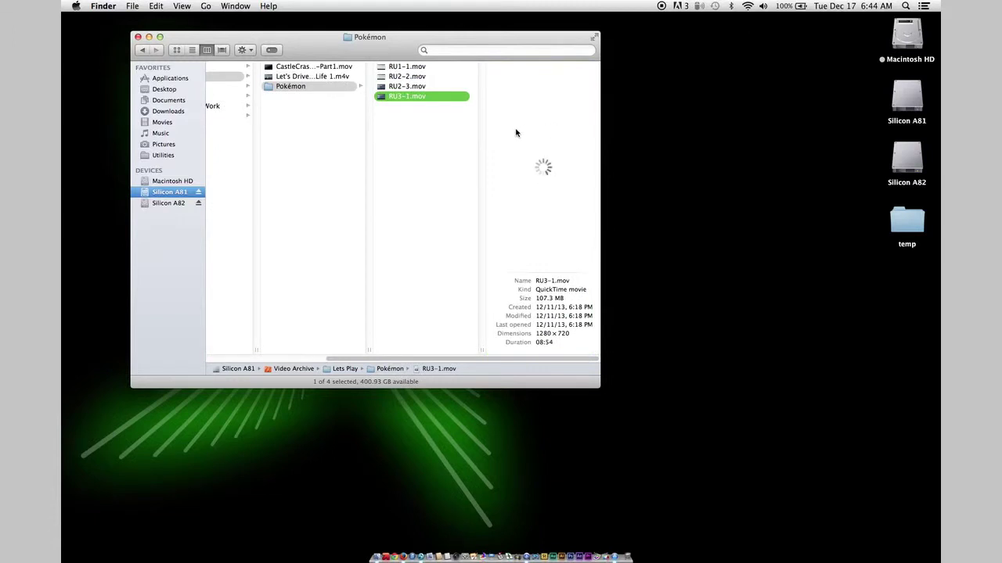
key(super+z)
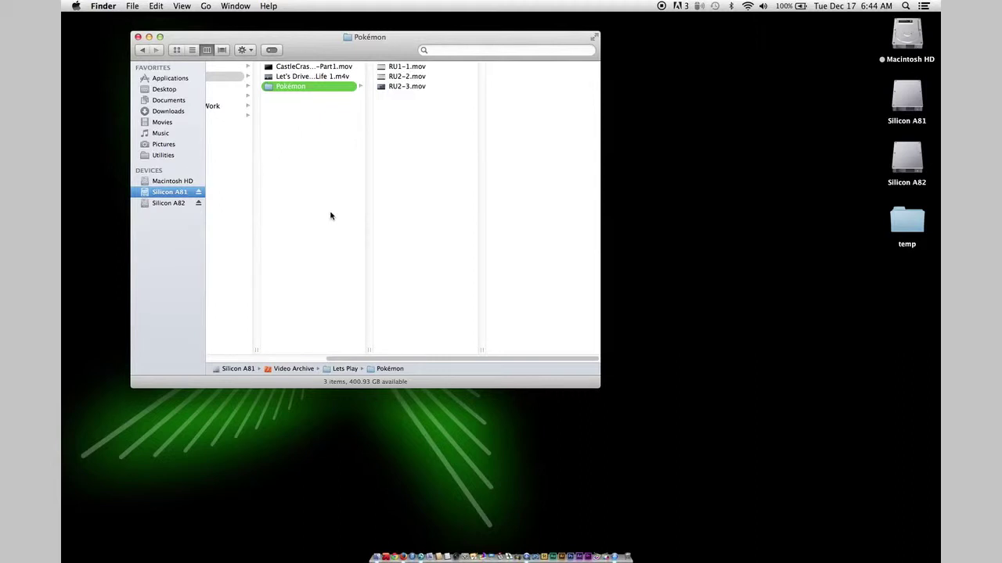
Check the Video Queue folder, and browse Video Archive > Lets Play down to the Pokémon folder.
scroll(331, 215, left, 5)
click(249, 234)
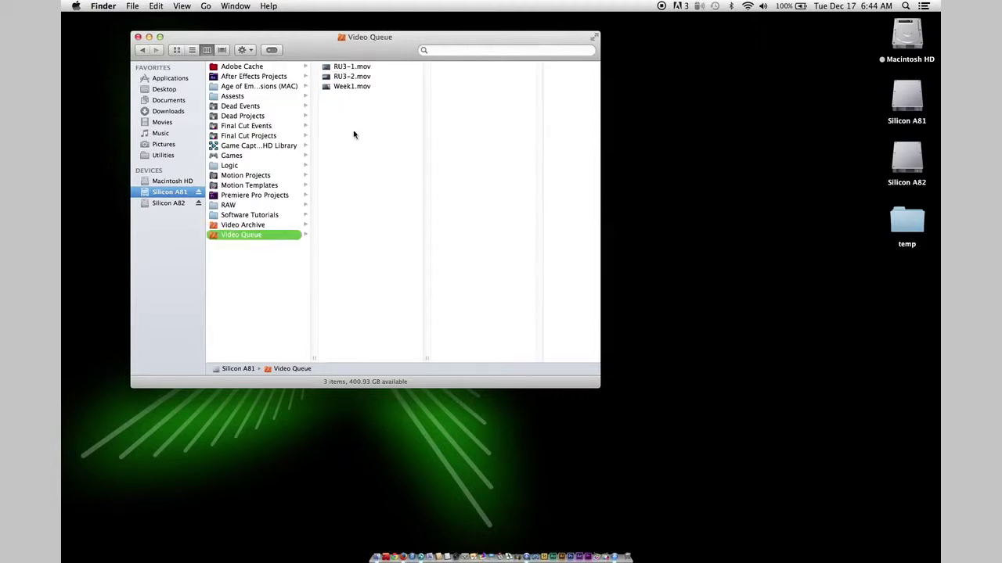
drag(345, 76, 359, 132)
click(266, 225)
click(344, 96)
click(465, 67)
click(315, 86)
click(317, 76)
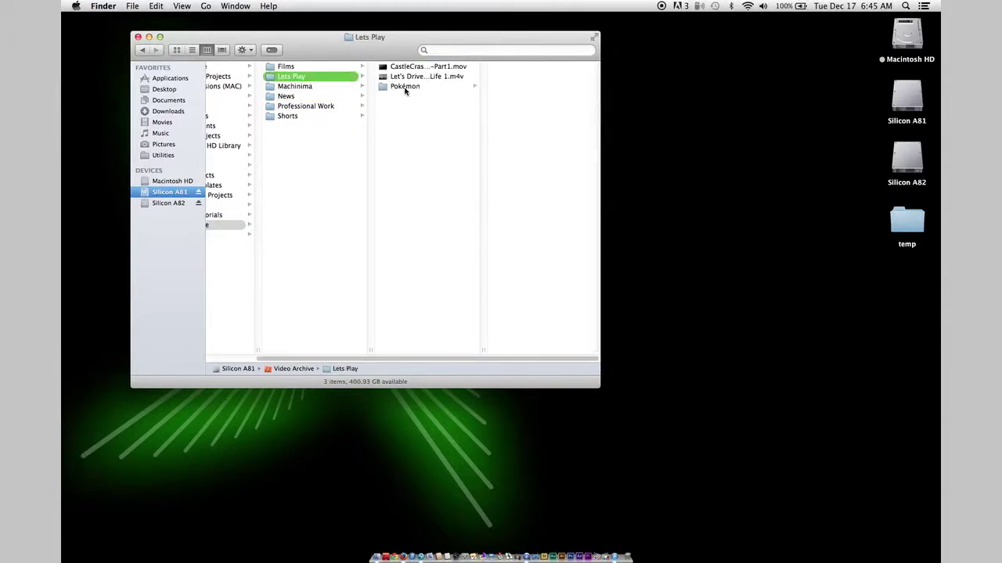
click(405, 86)
Move RU3-1.mov from Video Queue into Video Archive > Lets Play > Pokémon again, and undo the move.
scroll(212, 248, left, 3)
click(248, 235)
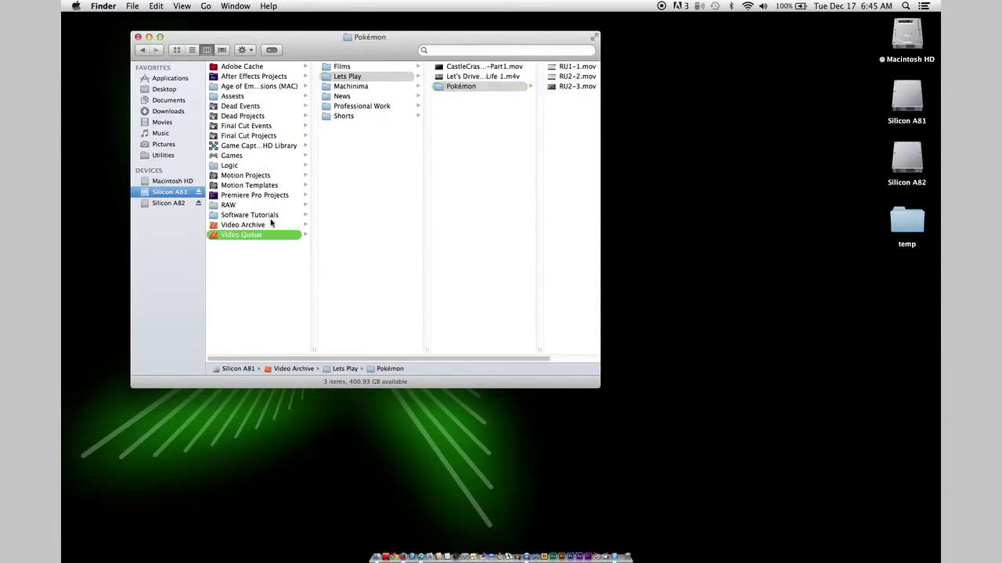
drag(350, 70, 532, 123)
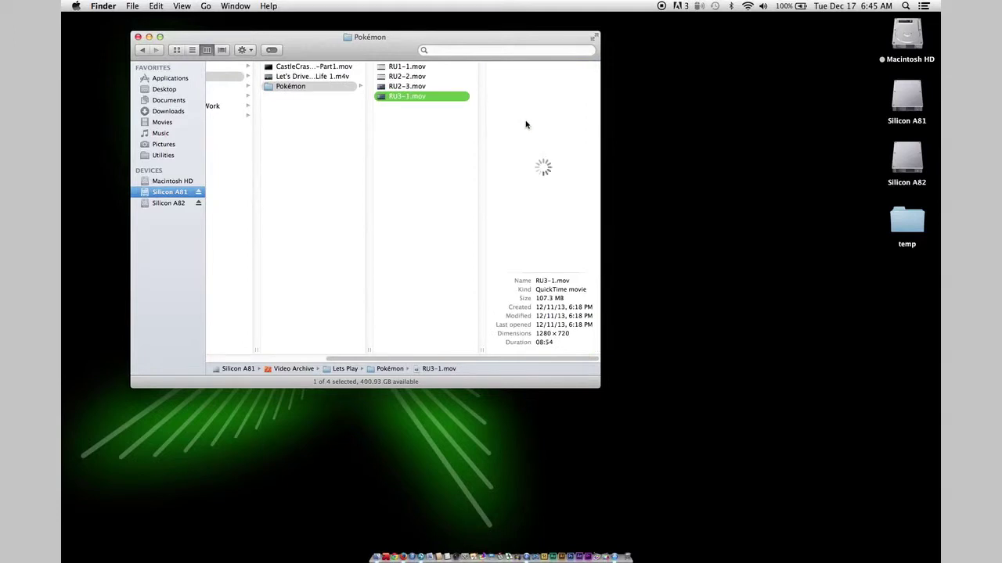
key(Left)
scroll(249, 195, left, 5)
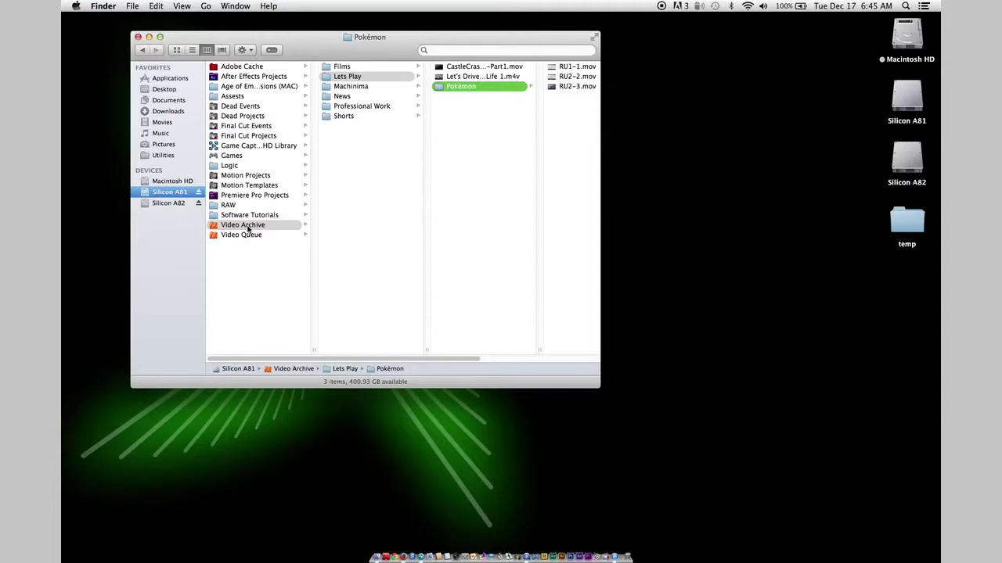
Return to the Video Queue folder and shift the Finder window slightly down and to the right.
click(249, 227)
click(250, 235)
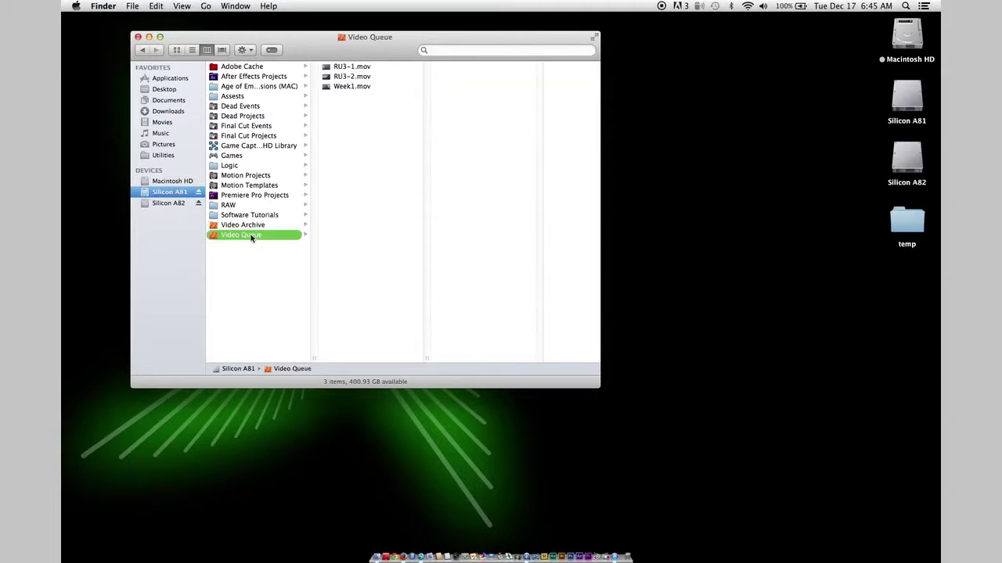
mouse_move(357, 48)
mouse_down()
mouse_move(363, 28)
mouse_move(364, 62)
mouse_up()
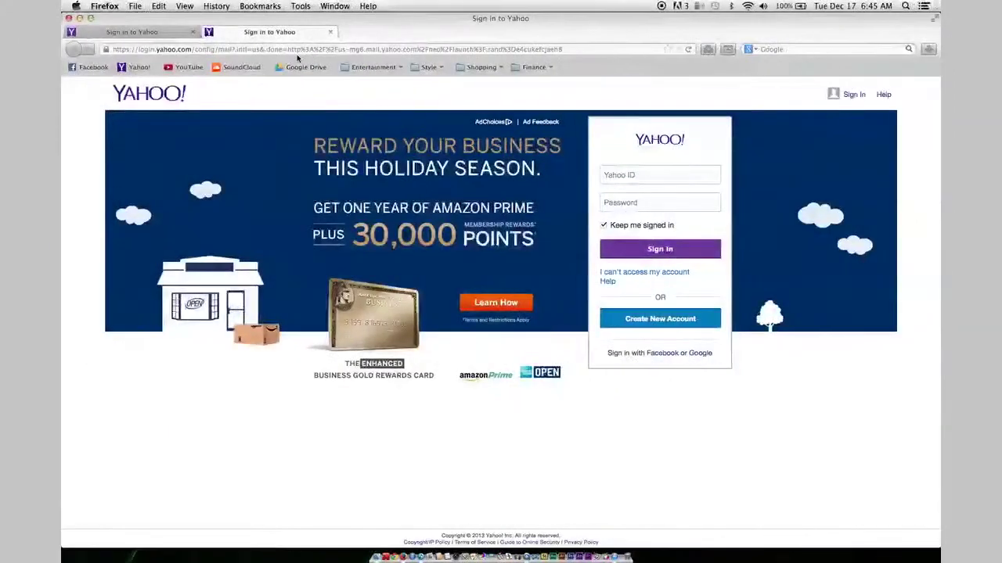
Switch to Firefox, close its second Yahoo tab, and open the Yahoo! bookmark in four new tabs.
click(330, 32)
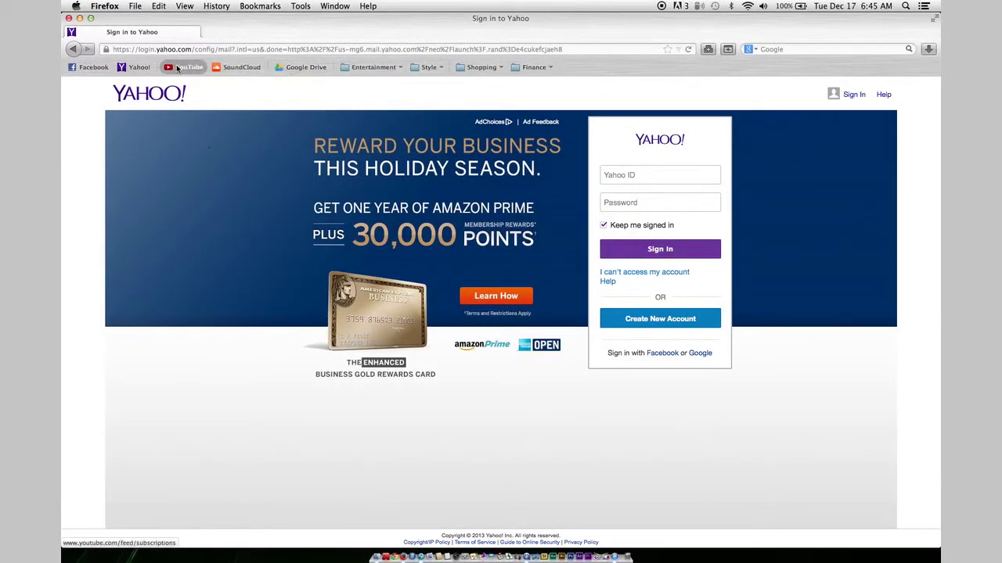
click(138, 68)
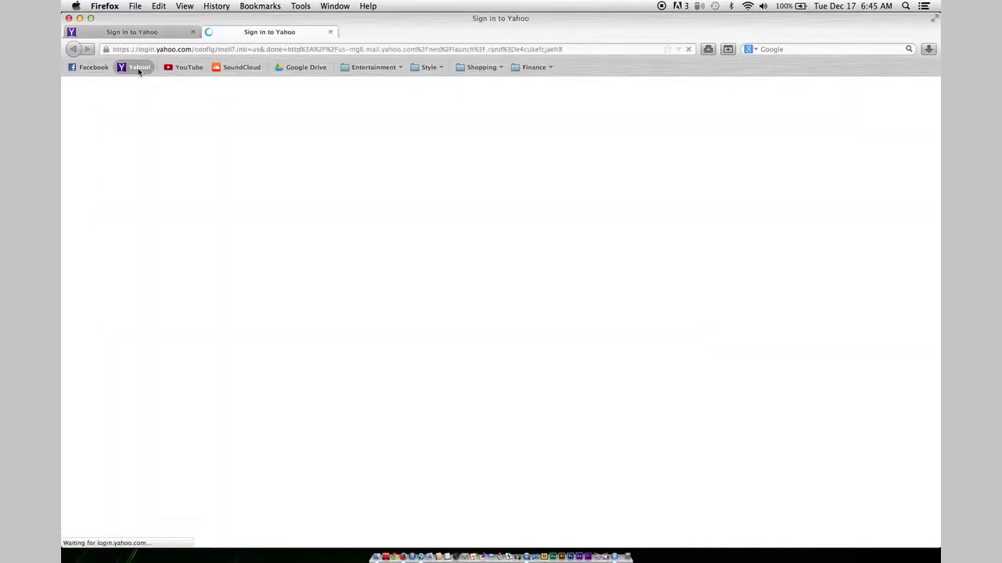
click(139, 68)
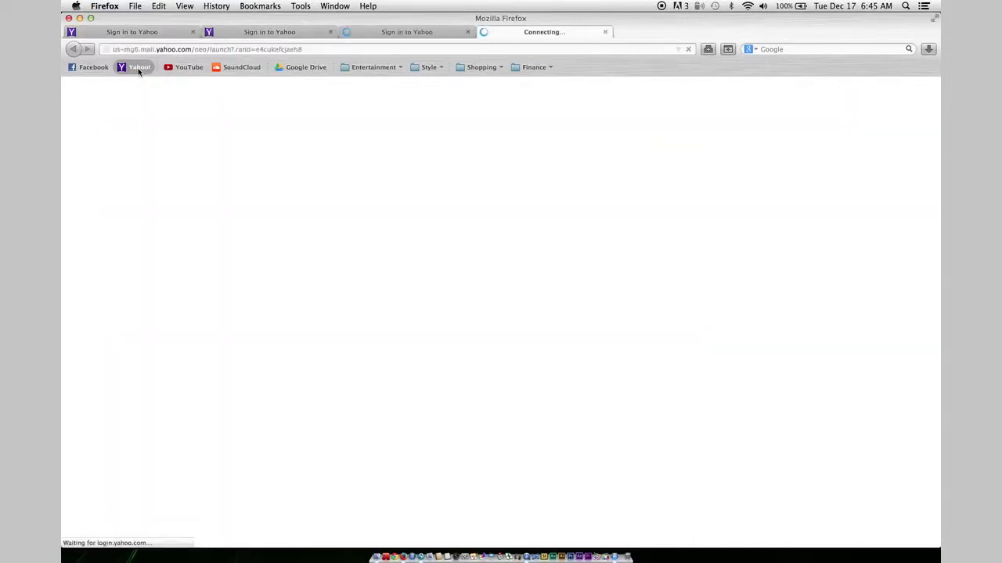
click(139, 68)
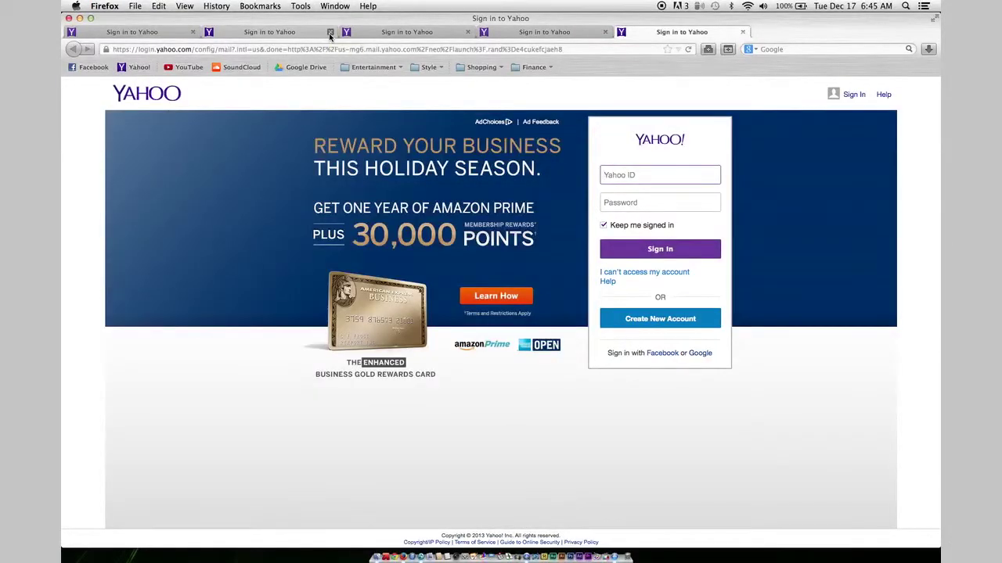
Close the four added Yahoo tabs, keeping only the first one.
click(329, 33)
click(330, 32)
click(329, 33)
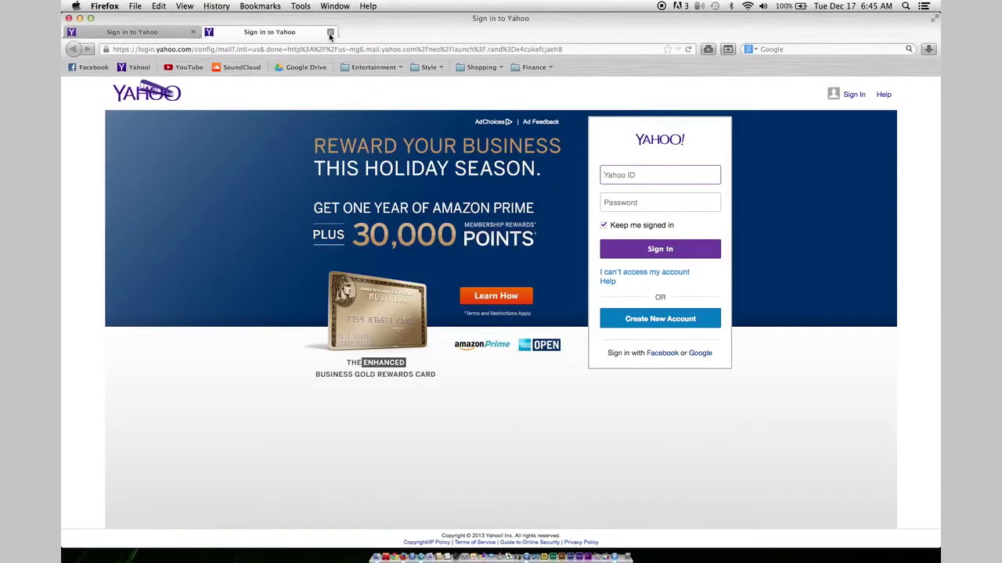
click(329, 33)
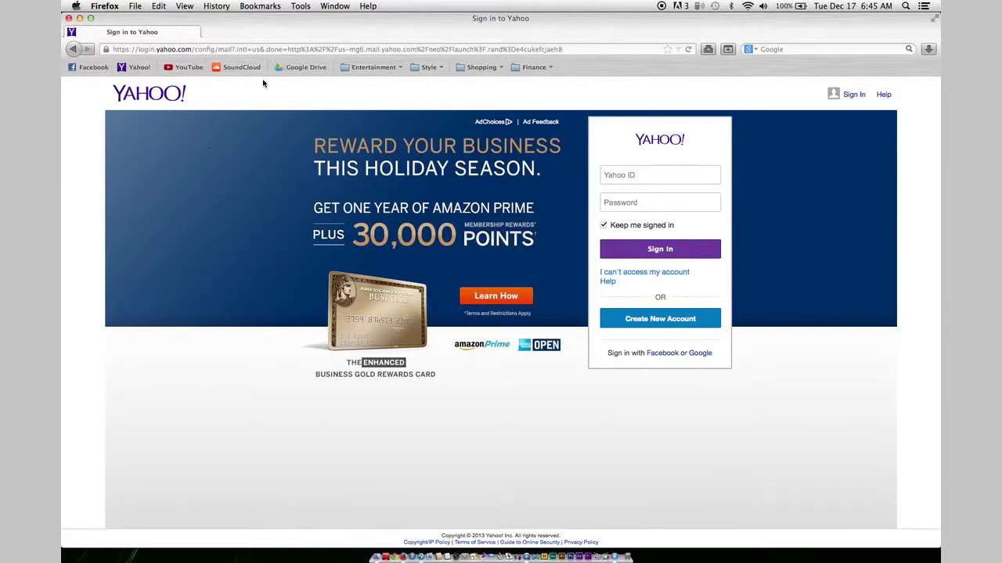
Open the Yahoo! bookmark three times with Open in a New Tab, and close the added tabs.
right_click(145, 71)
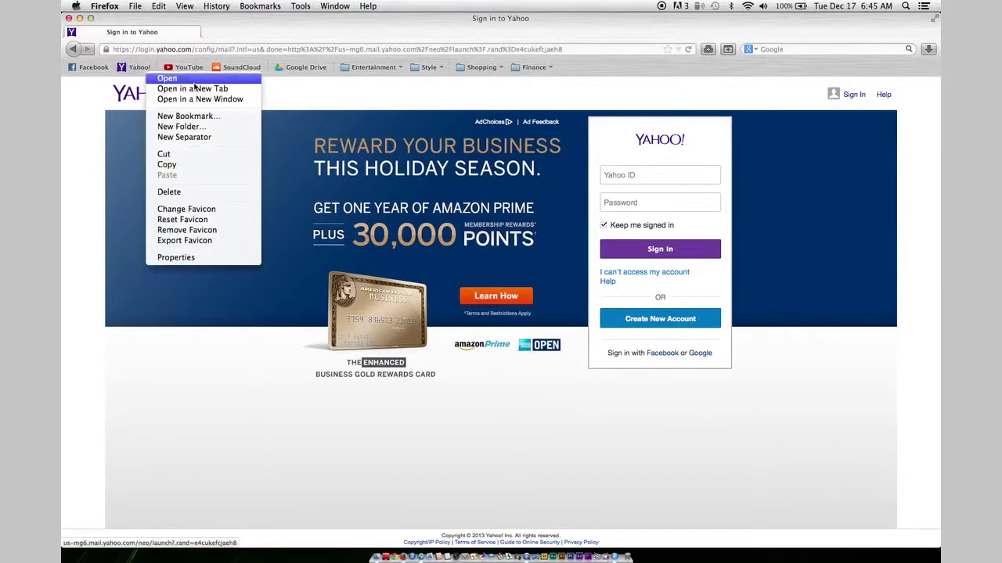
click(193, 89)
right_click(129, 69)
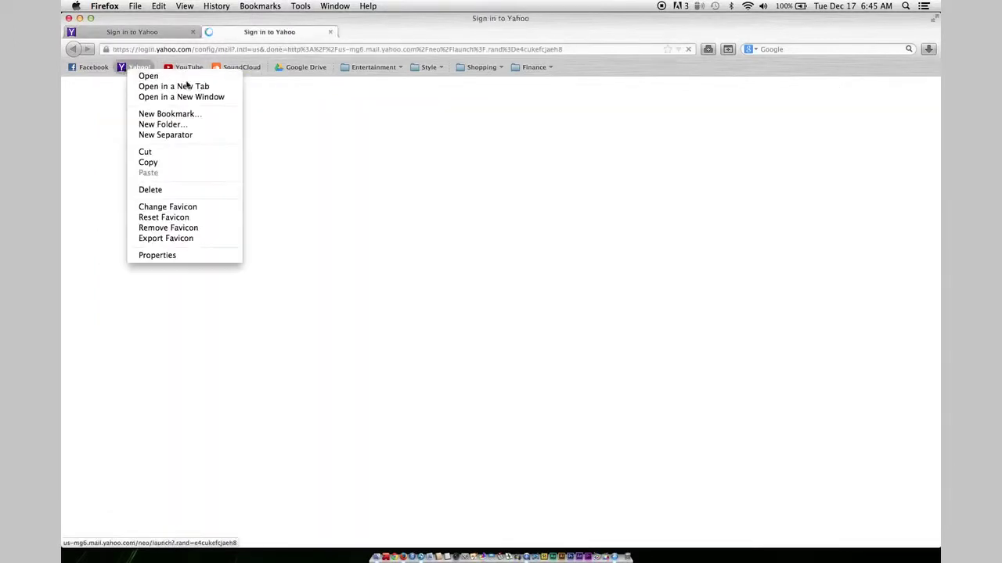
click(188, 86)
right_click(138, 69)
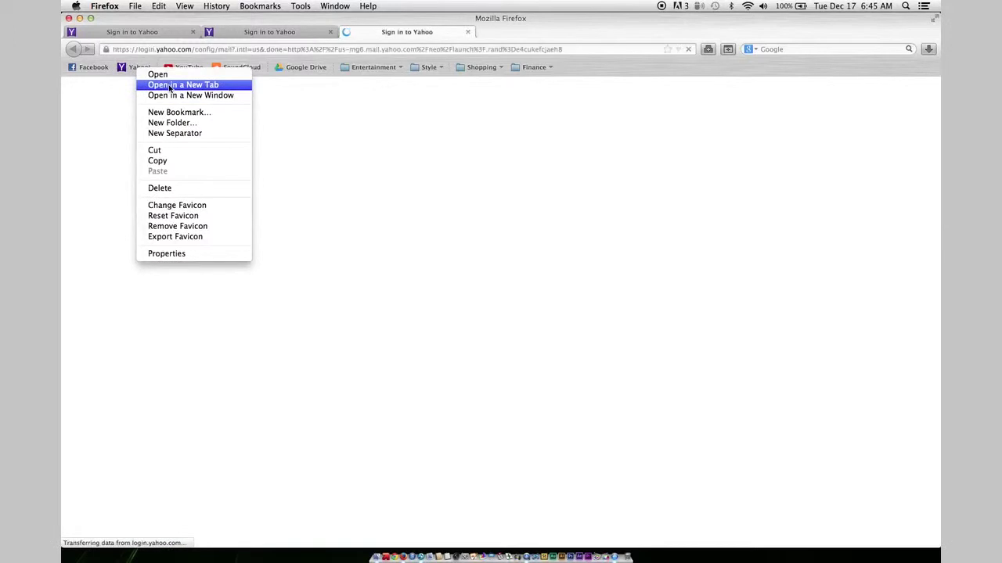
click(170, 86)
click(602, 32)
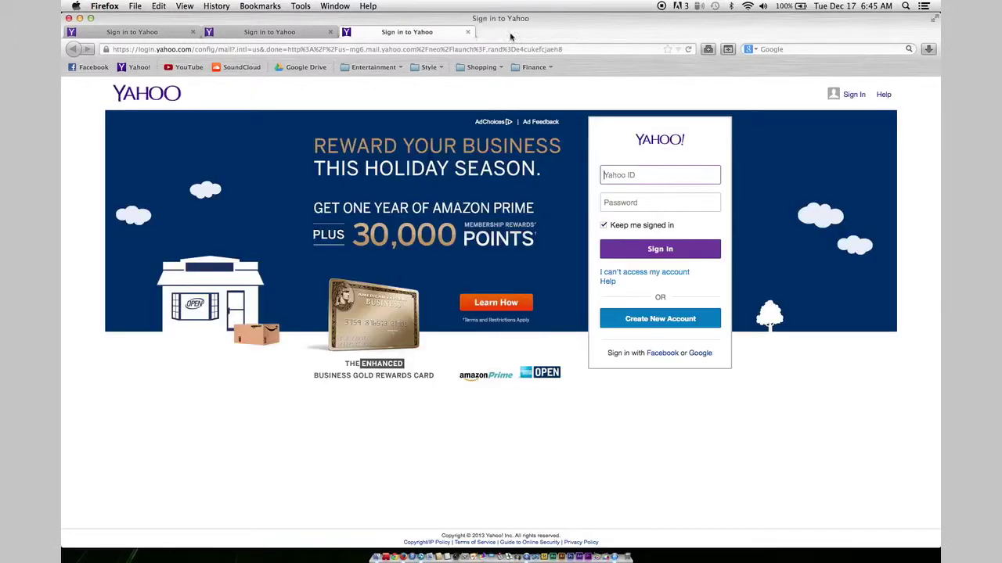
click(467, 32)
click(330, 32)
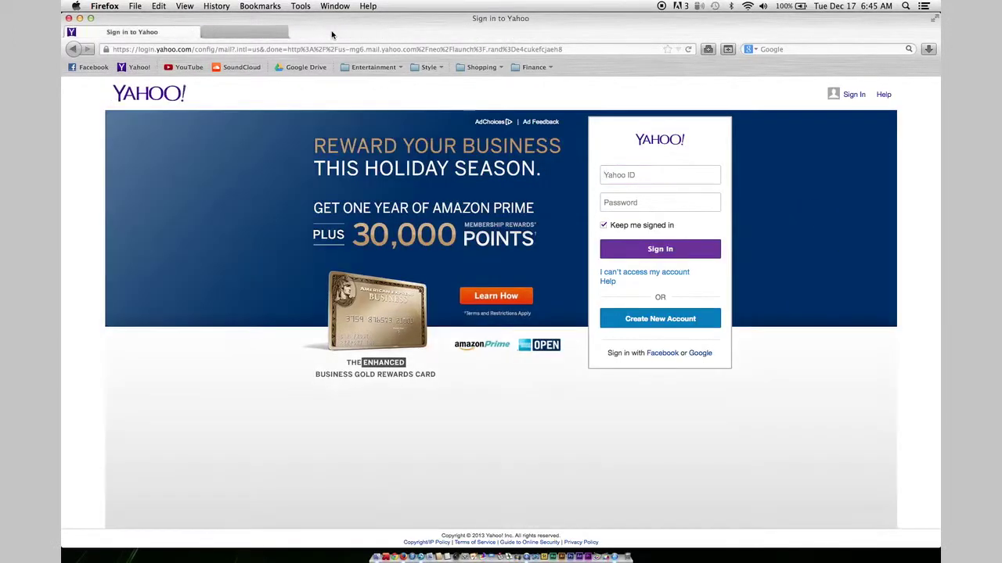
Create two new Firefox tabs, load the Yahoo! bookmark in each, and close both tabs.
click(136, 5)
click(151, 19)
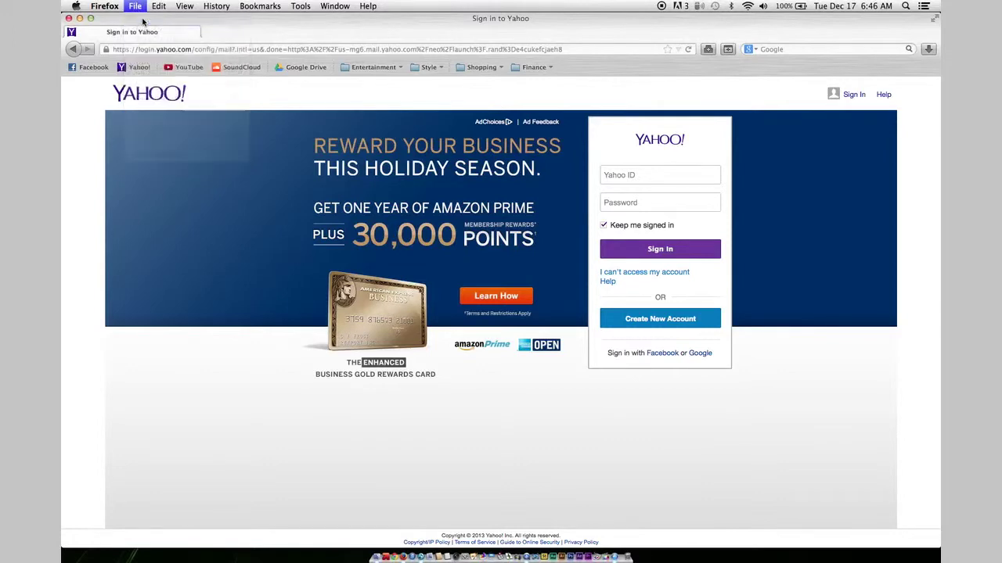
click(134, 68)
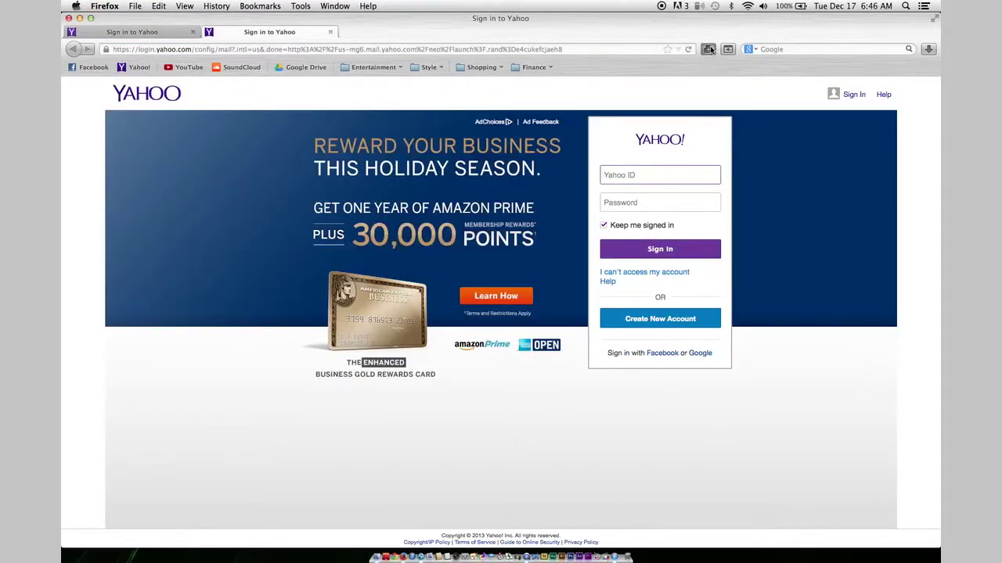
key(super+t)
click(147, 67)
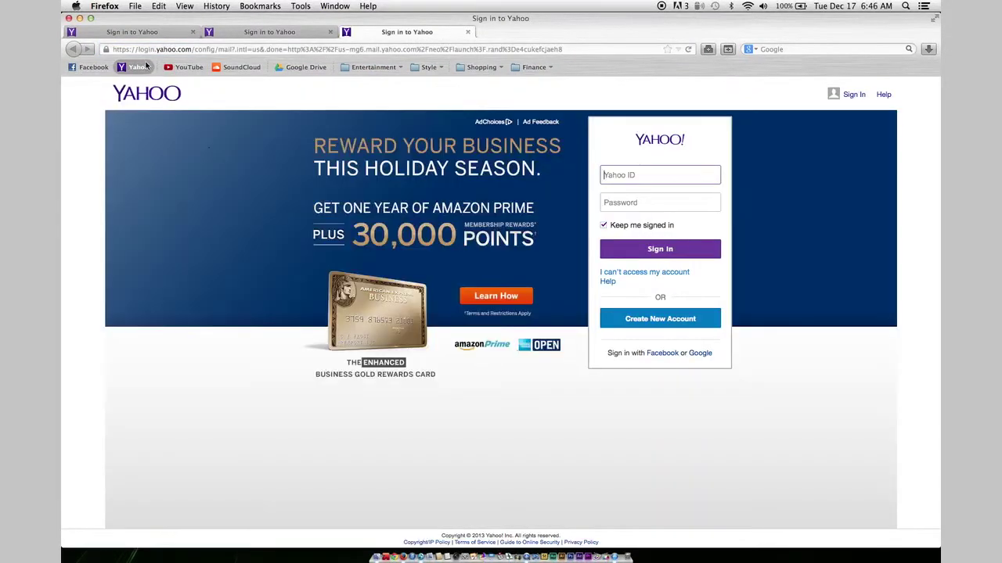
click(467, 31)
click(330, 33)
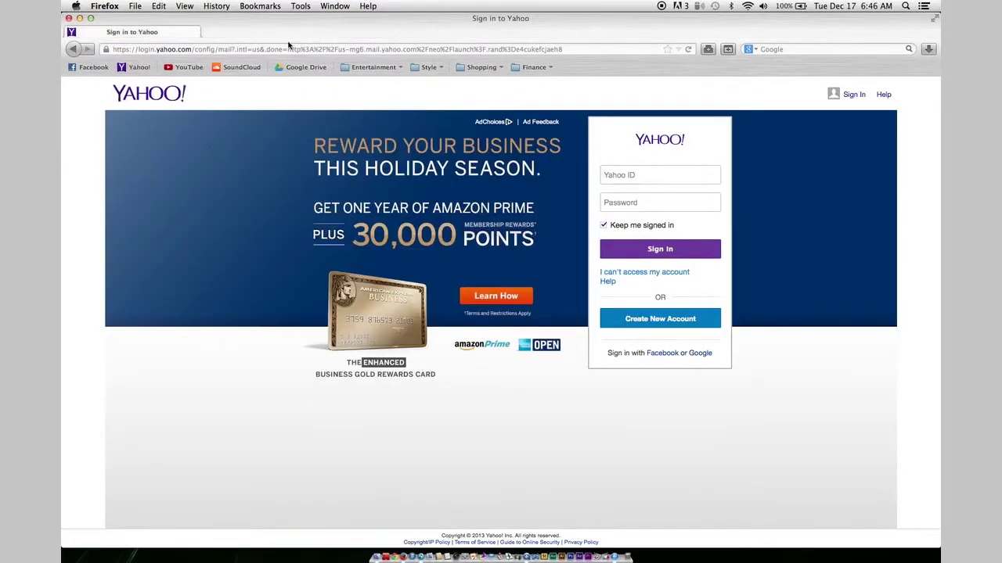
Open the Yahoo! bookmark directly in three new tabs, and close them again.
click(139, 68)
click(139, 68)
click(139, 68)
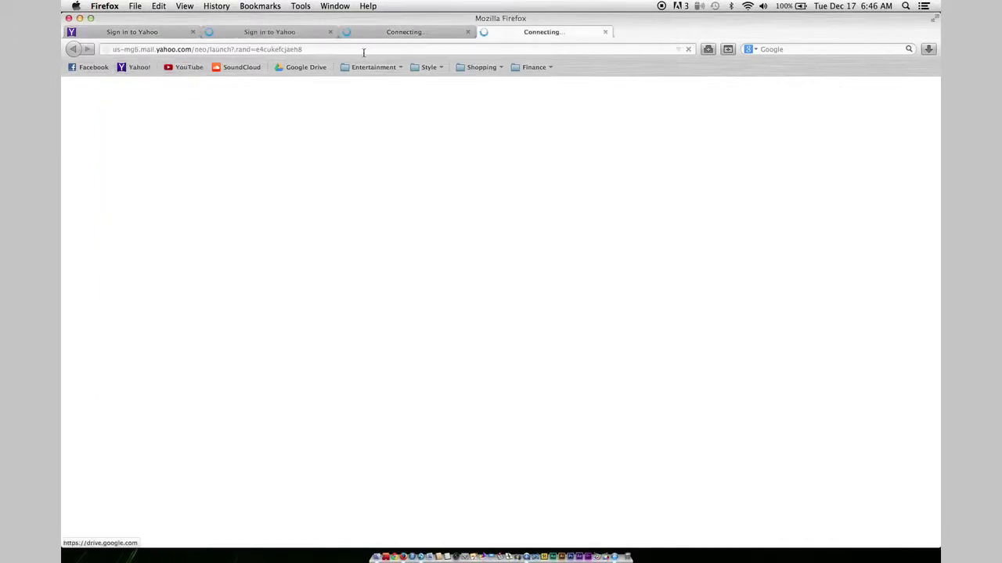
click(329, 33)
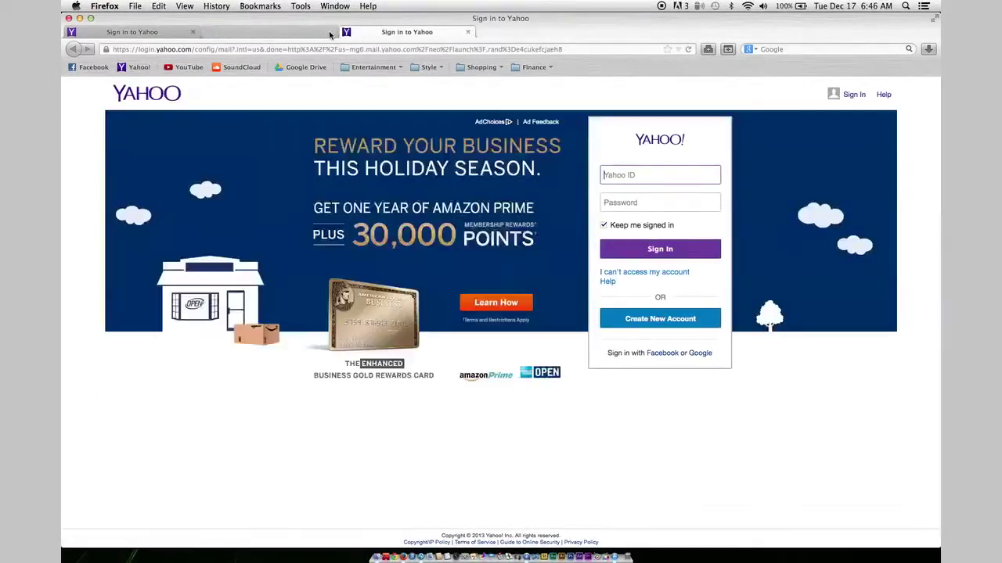
click(329, 33)
click(330, 33)
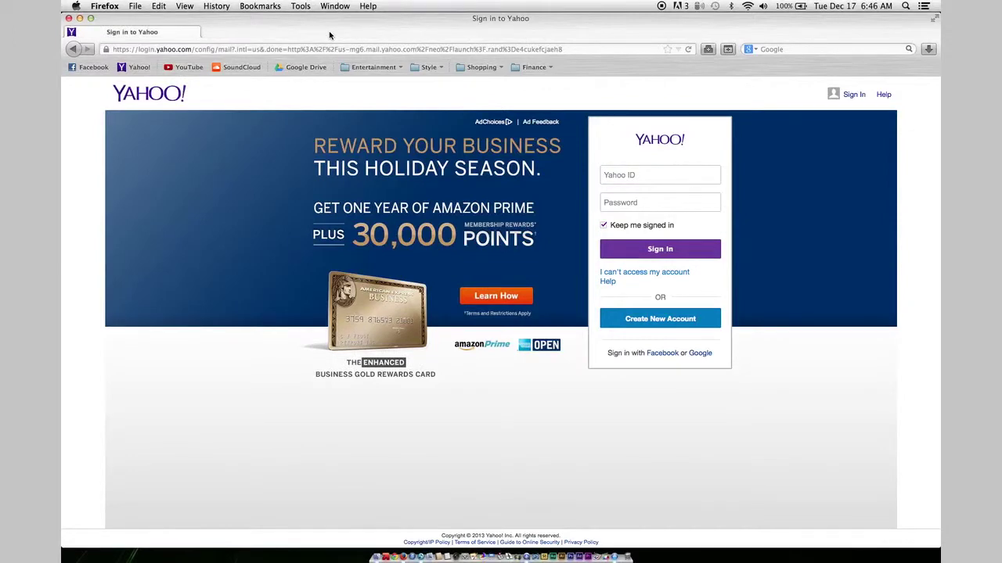
Leave Firefox for the Finder window, add a new Finder tab, and close that tab.
key(super+q)
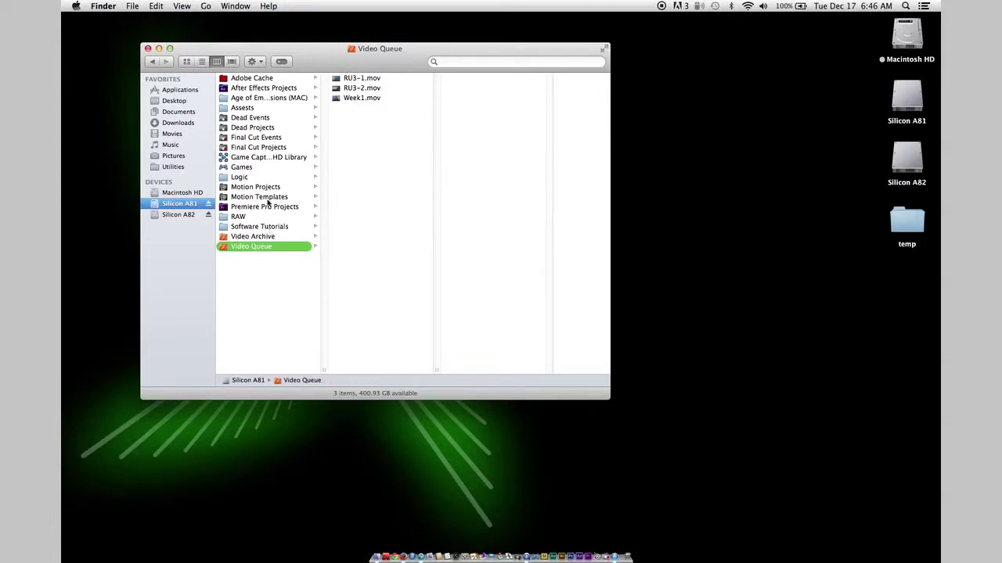
click(130, 5)
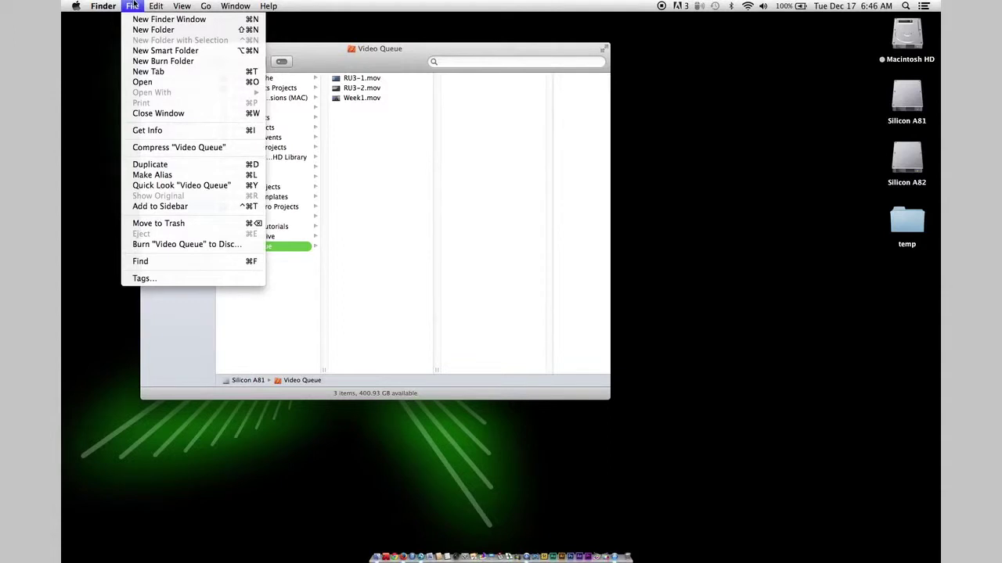
click(164, 70)
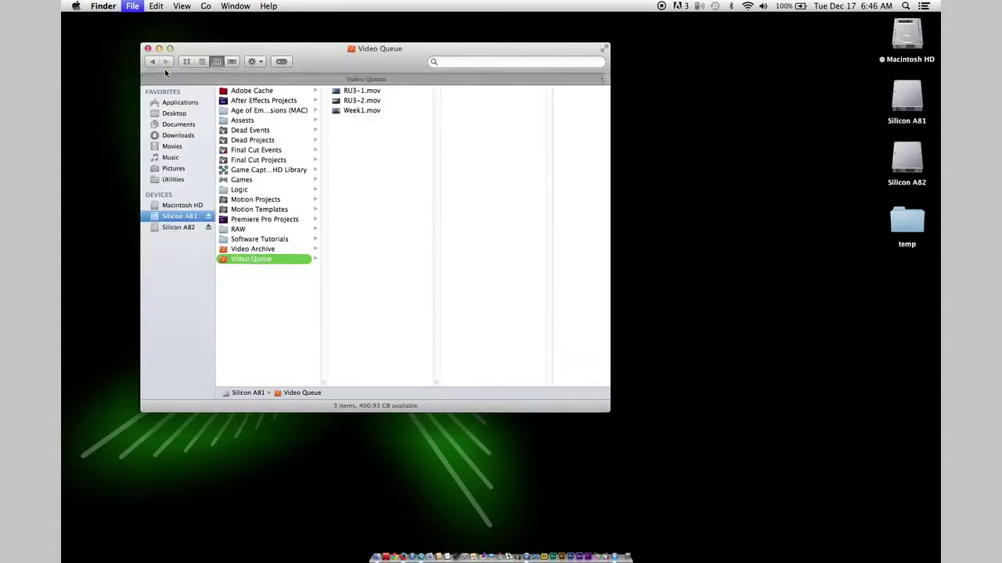
click(378, 79)
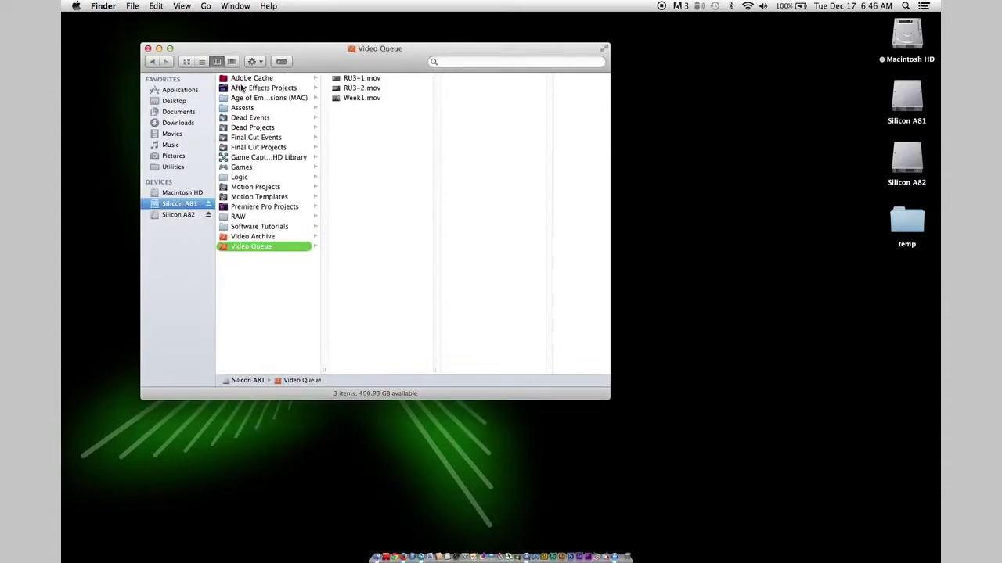
Open the Video Queue folder in a new Finder tab, and return to the first tab.
click(258, 61)
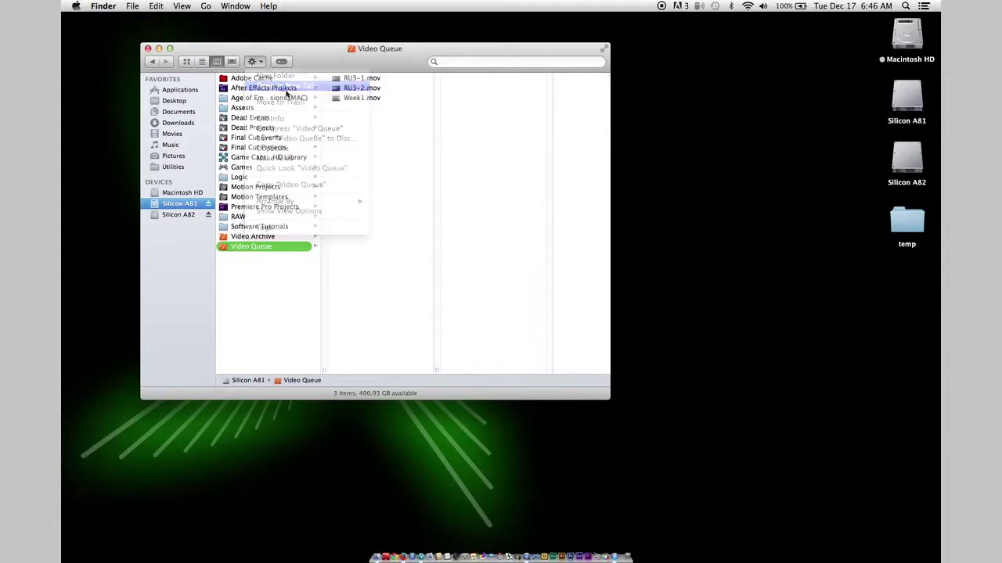
click(277, 86)
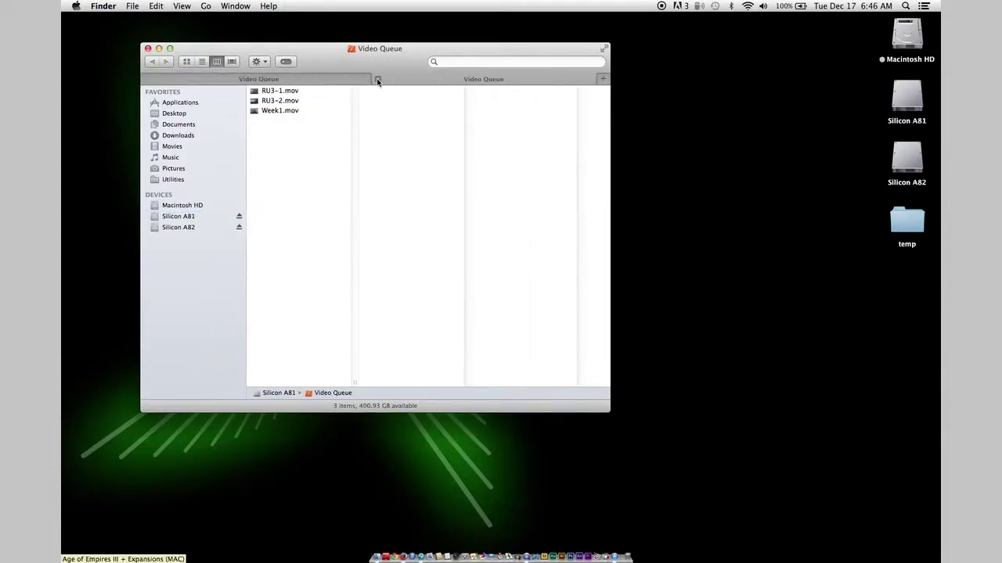
click(311, 79)
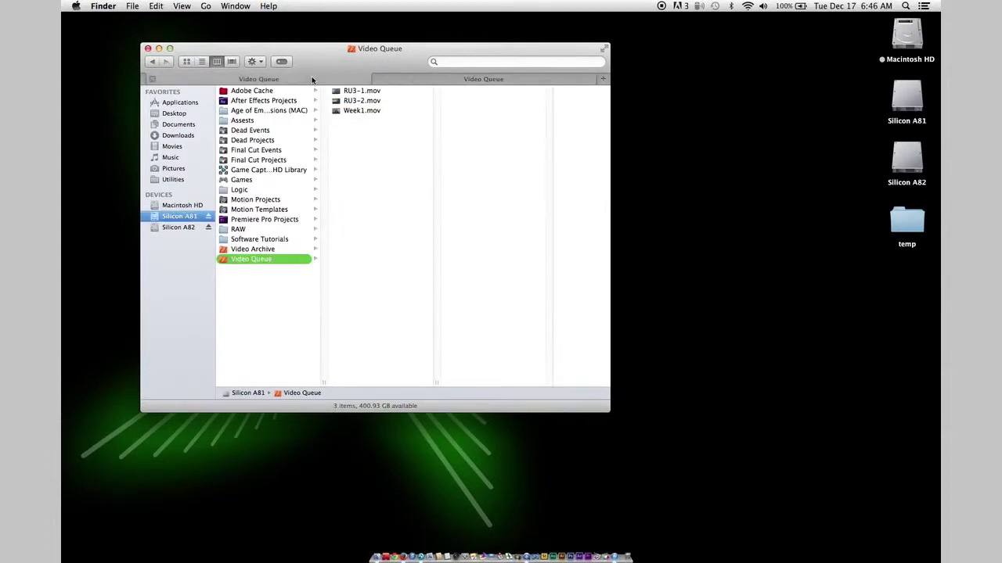
Enlarge the Finder window in width and height, and move it slightly down and to the left.
drag(607, 408, 755, 440)
drag(423, 49, 399, 59)
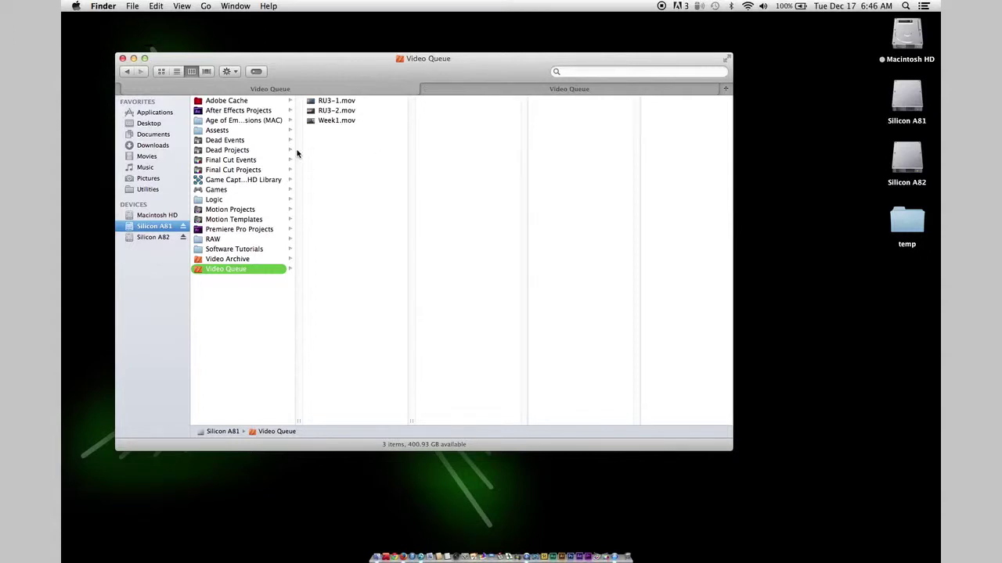
Add another Finder tab, and close both it and the second Video Queue tab.
click(467, 85)
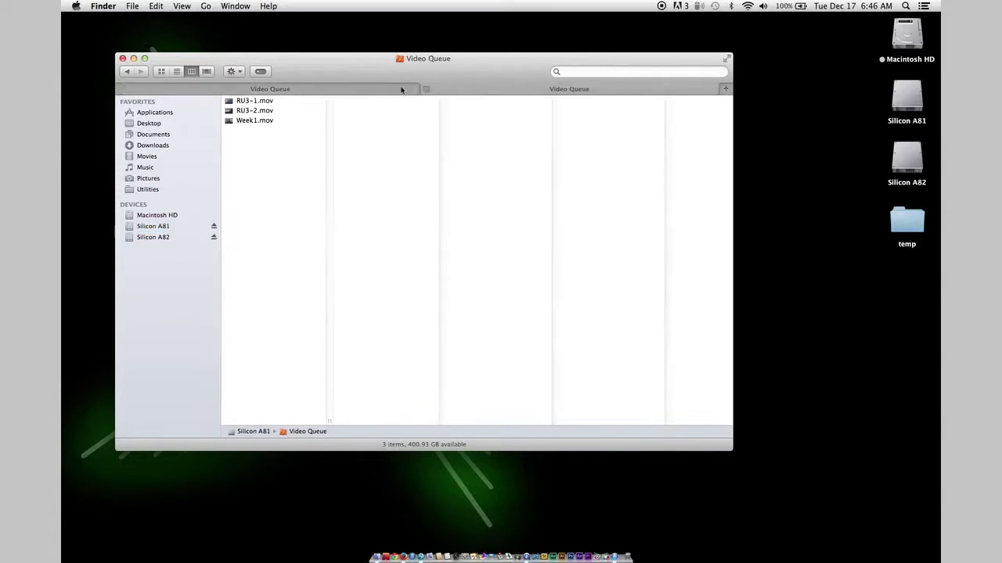
click(231, 71)
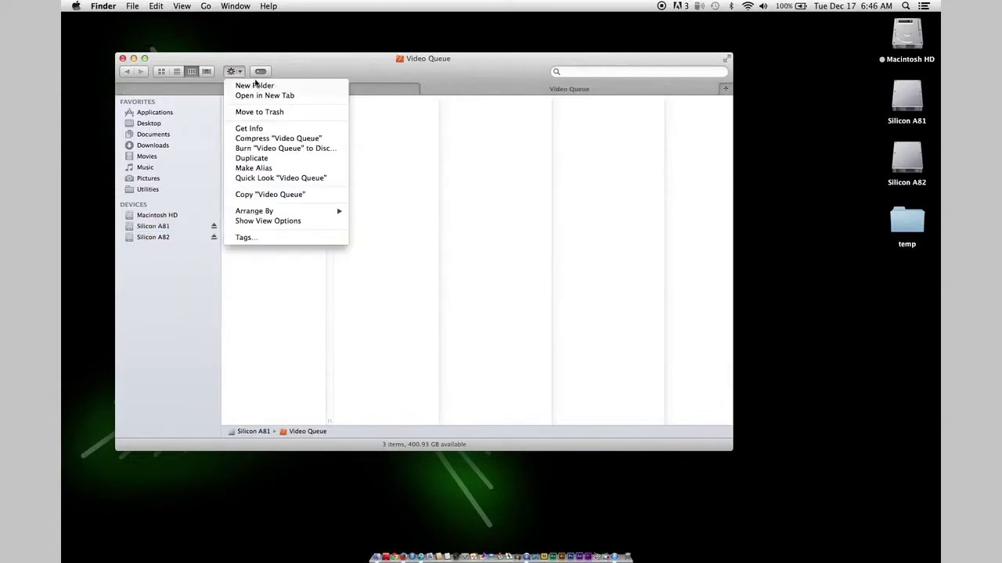
click(472, 104)
key(super+t)
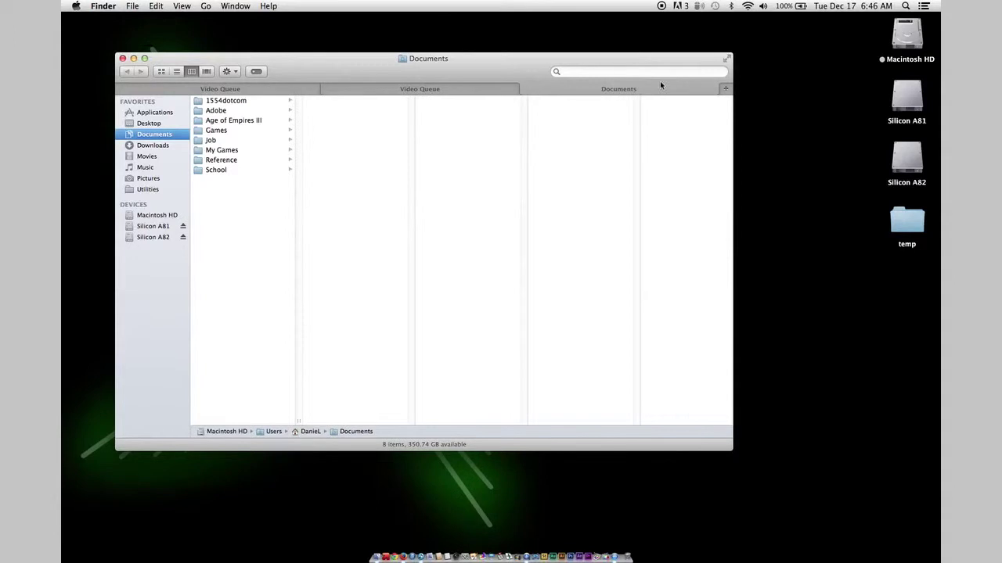
click(525, 89)
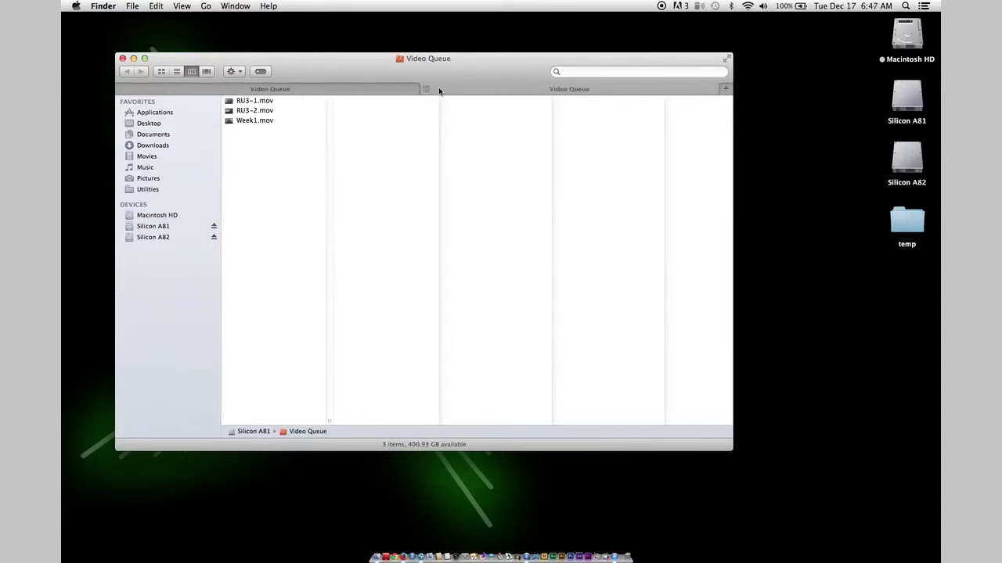
click(426, 89)
Examine which applications can open RU3-2.mov in the Video Queue folder.
click(345, 99)
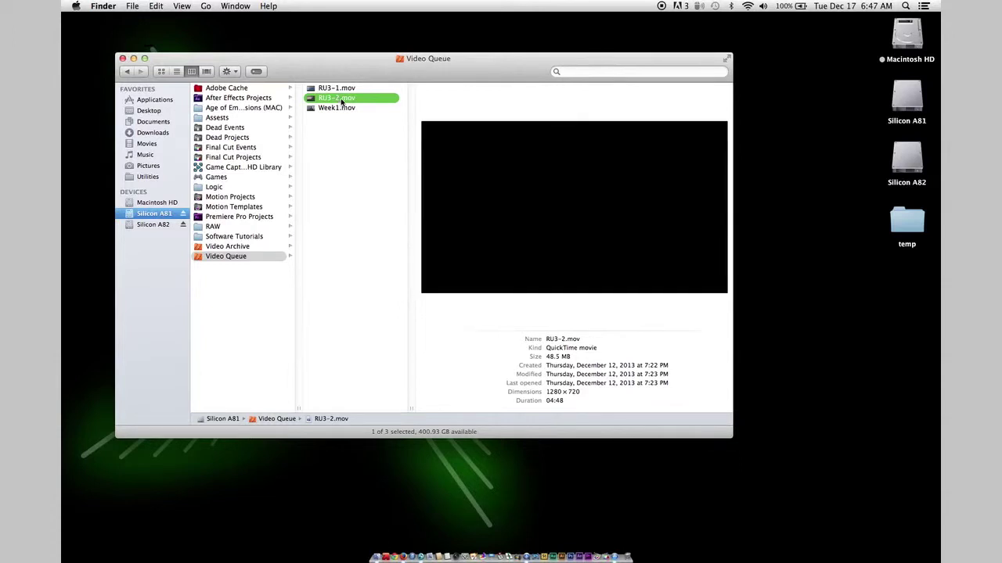
right_click(342, 101)
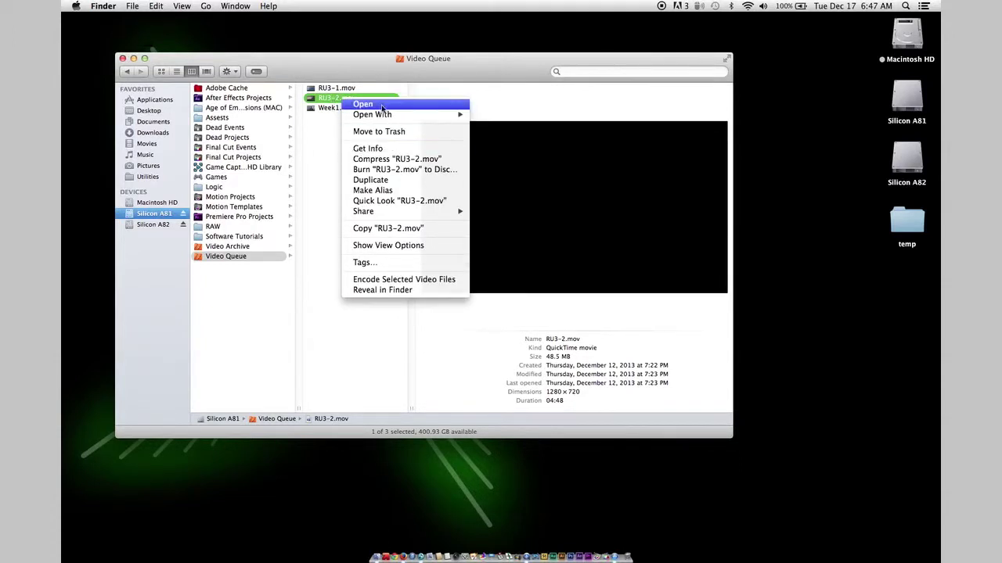
mouse_move(382, 116)
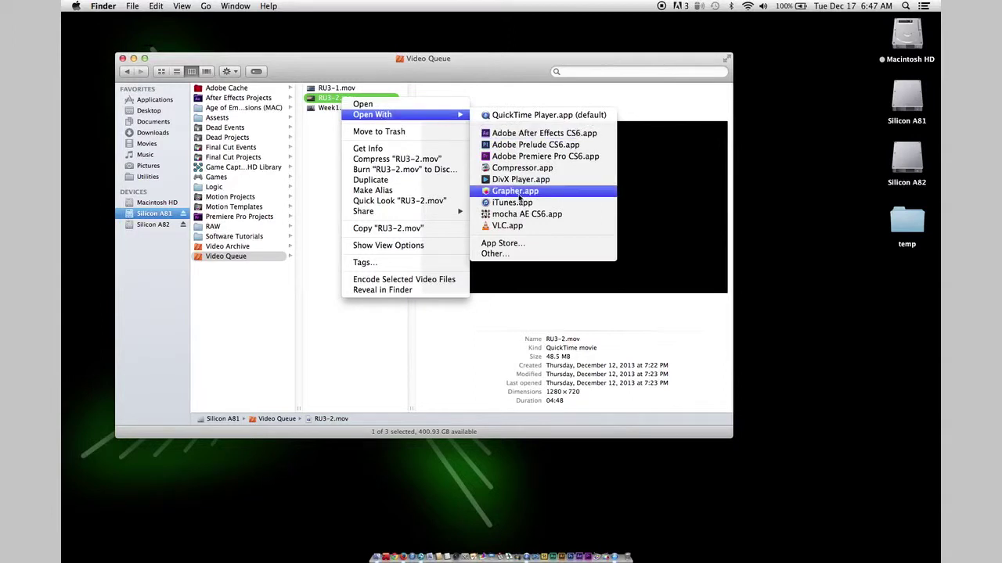
click(311, 156)
Open the Logic folder in a new Finder tab, and close that tab again.
right_click(225, 189)
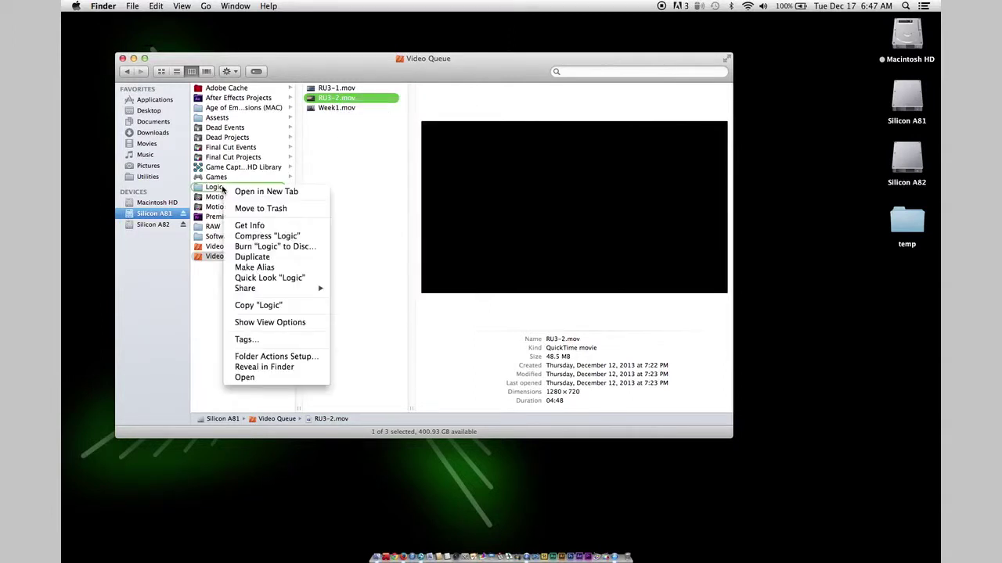
click(266, 192)
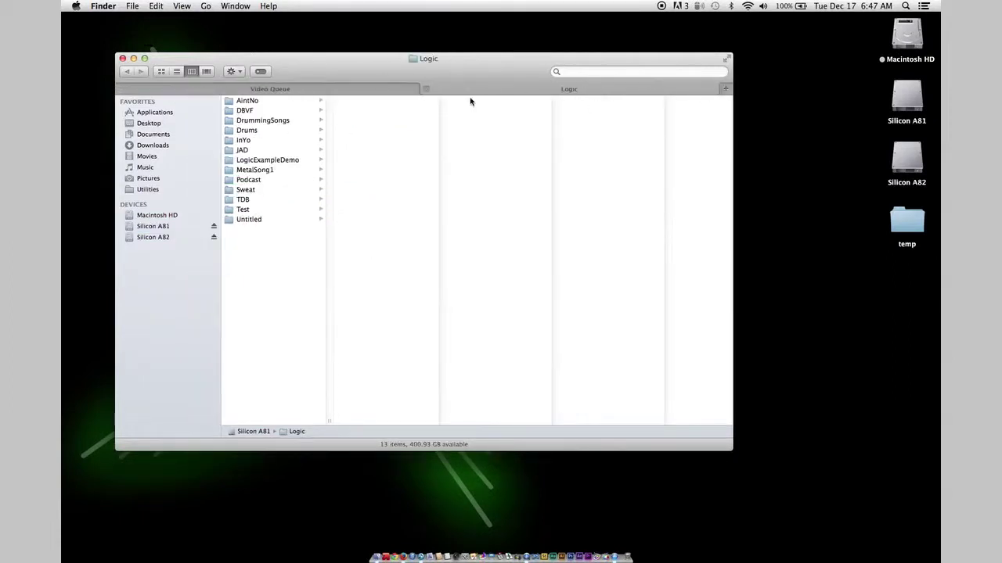
click(426, 89)
click(350, 134)
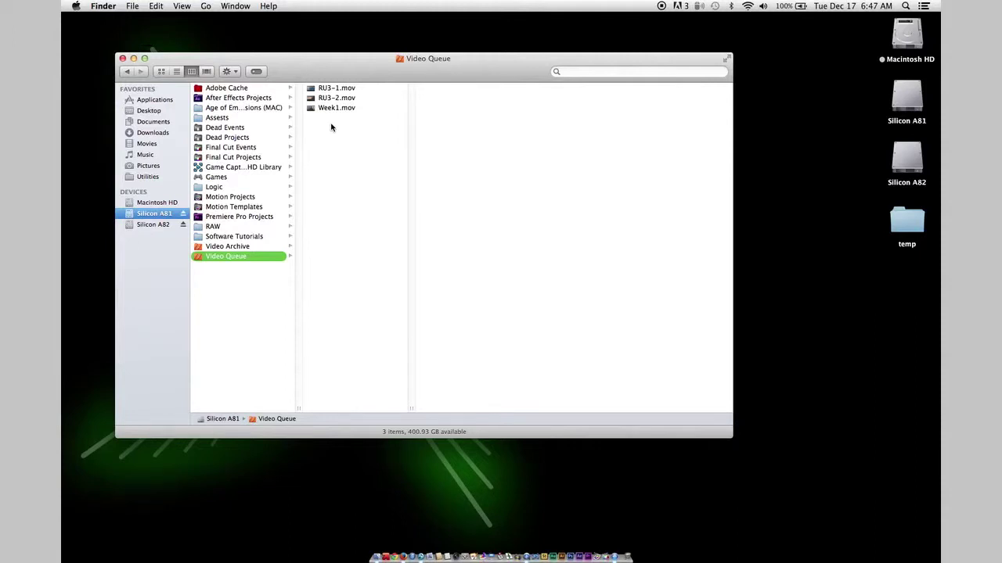
Open Video Archive in a new tab, browse to its Lets Play > Pokémon folder, and close the tab again from Video Queue.
right_click(245, 249)
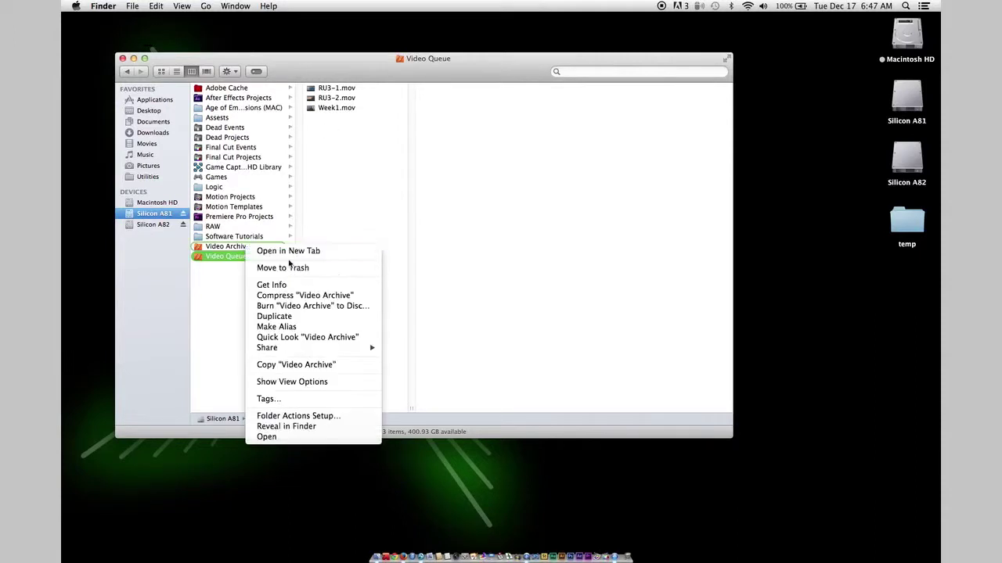
click(270, 251)
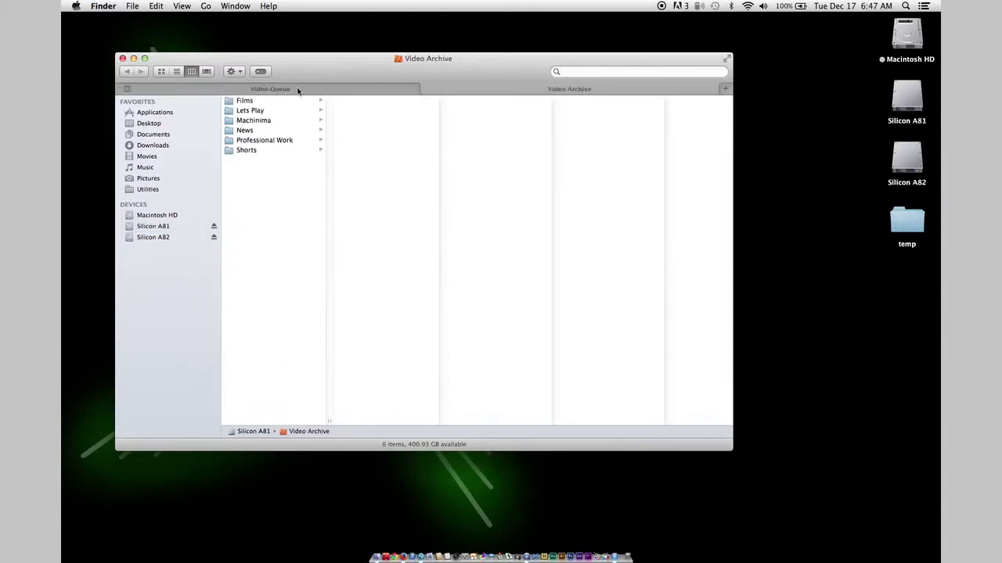
click(262, 132)
click(263, 120)
click(263, 110)
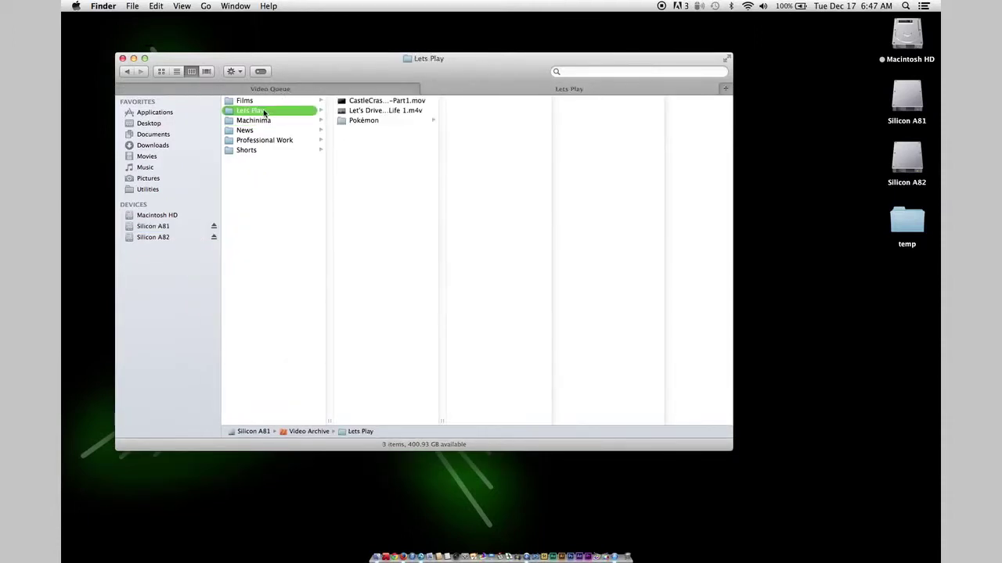
click(369, 121)
click(282, 88)
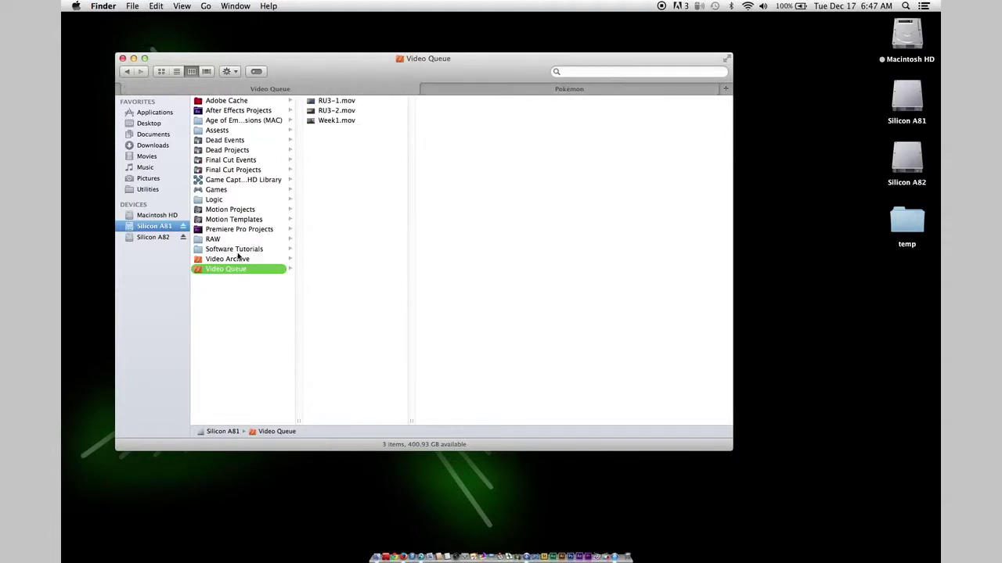
drag(341, 98, 337, 152)
mouse_move(424, 92)
click(424, 90)
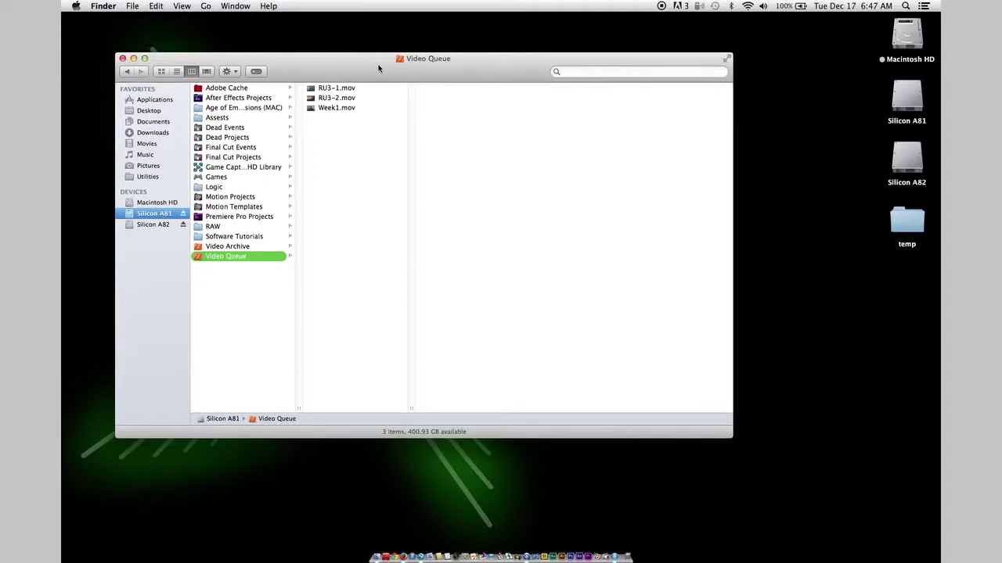
View the BetterSnapTool page in the App Store, and return to the Finder desktop.
key(ctrl+Left)
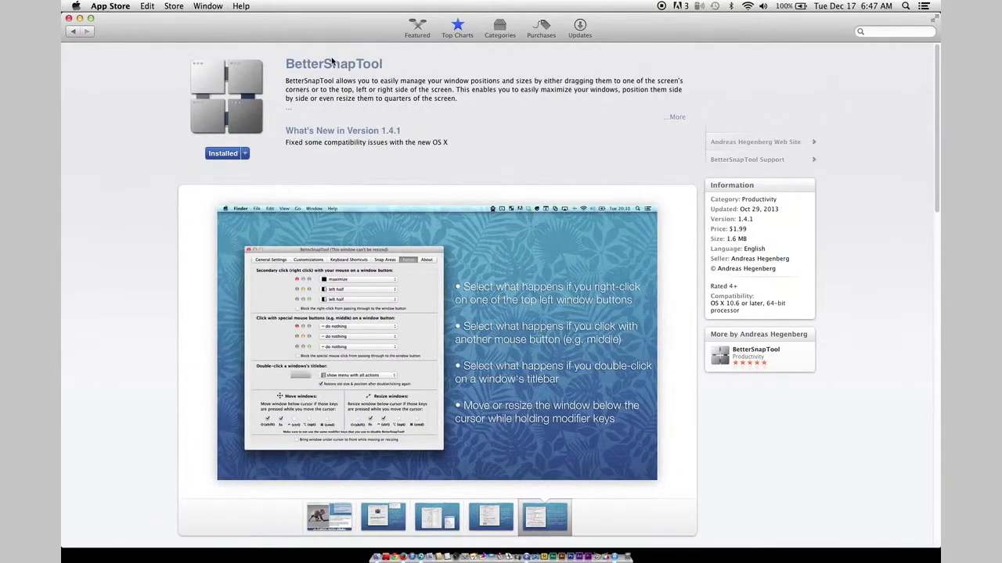
key(ctrl+Right)
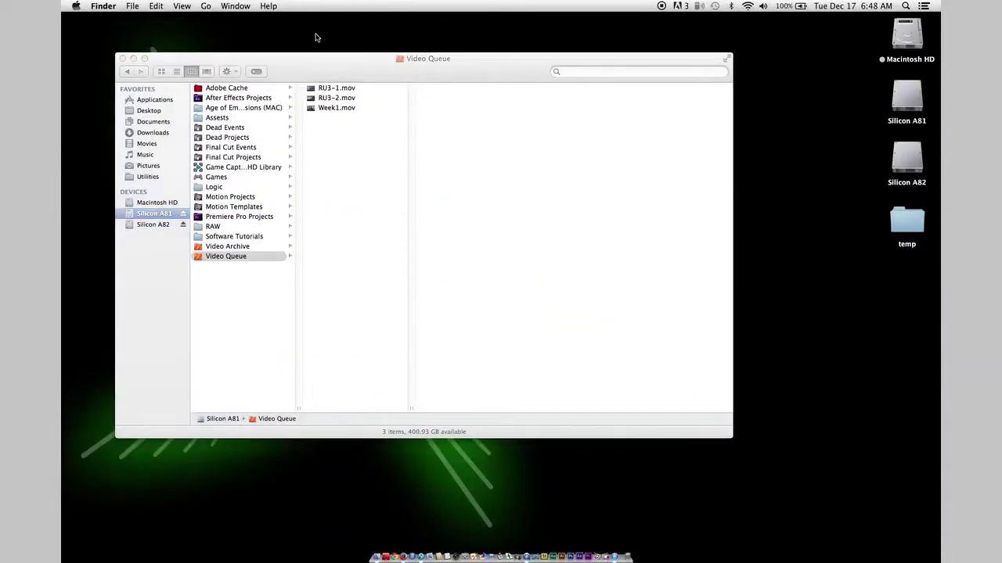
Open a second Finder window at Silicon A81 > Video Archive > Lets Play > Pokémon, overlapping the Video Queue window.
key(super+n)
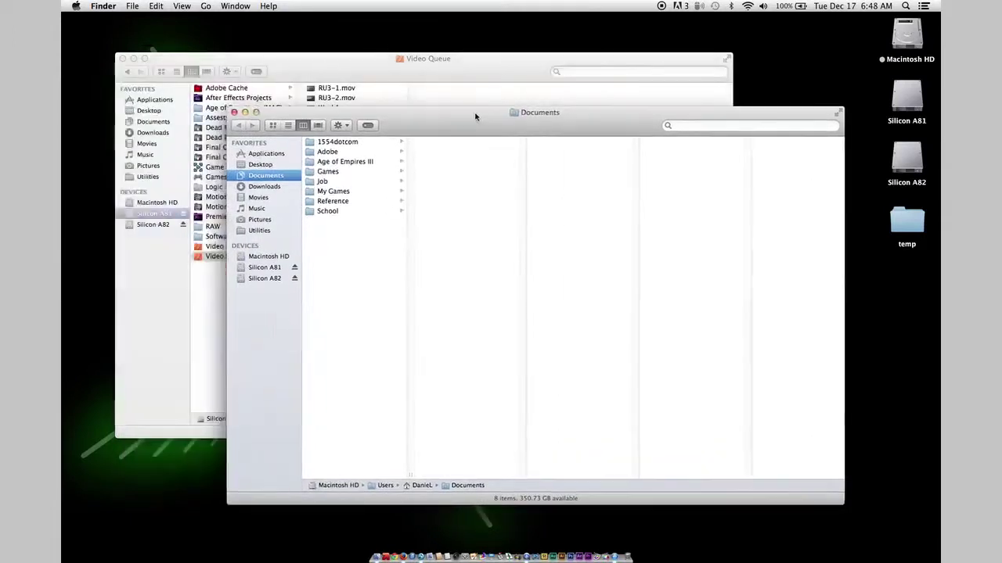
click(266, 267)
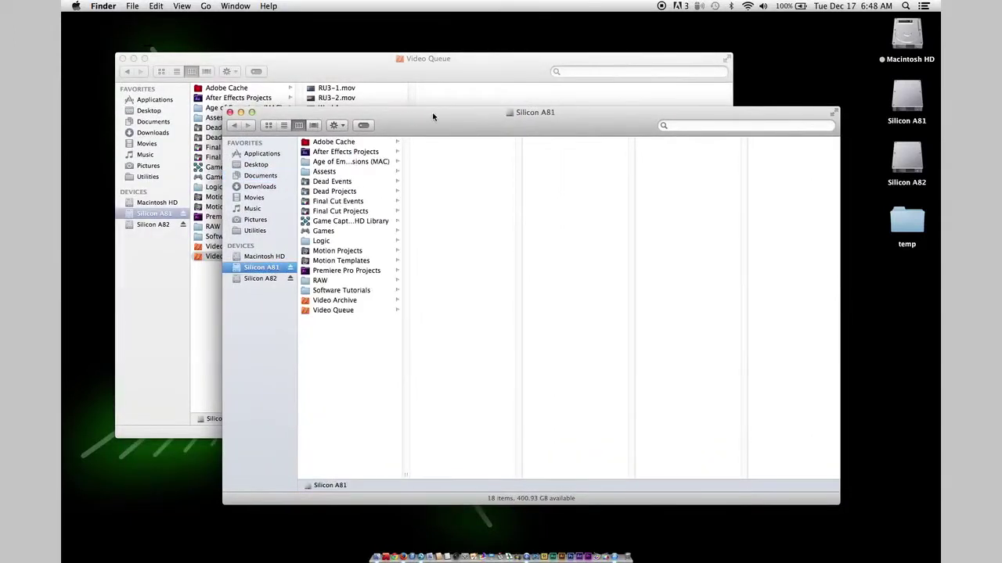
click(297, 299)
click(395, 150)
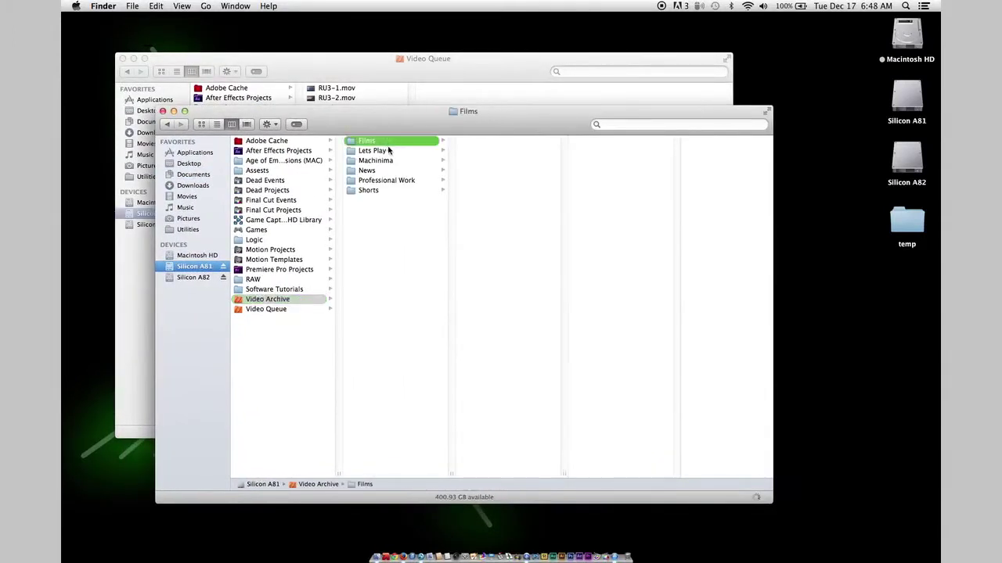
click(480, 160)
key(super+grave)
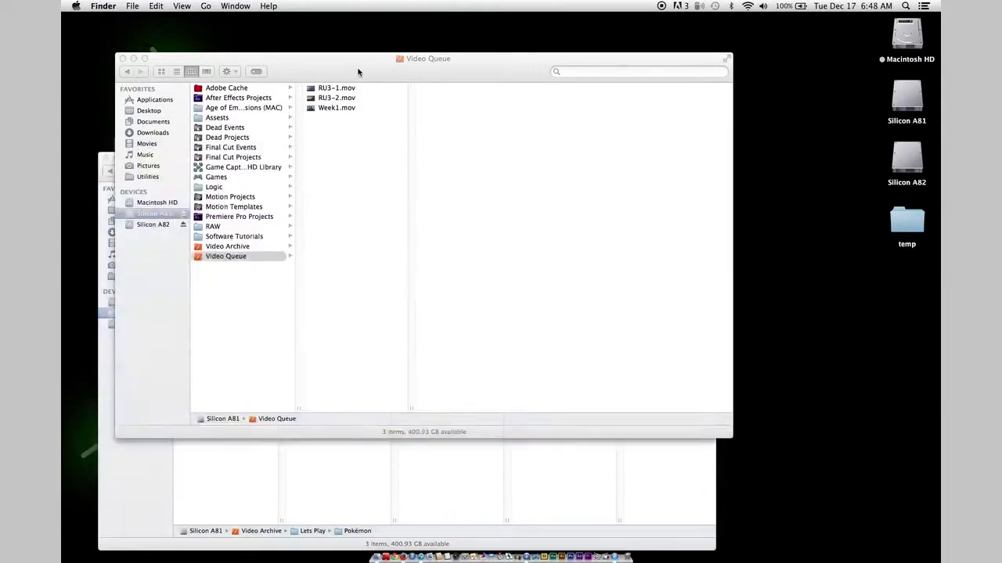
click(563, 447)
Move RU3-1.mov and RU3-2.mov from Video Queue into the Pokémon folder, and Week1.mov into Video Archive's News folder.
drag(334, 90, 495, 228)
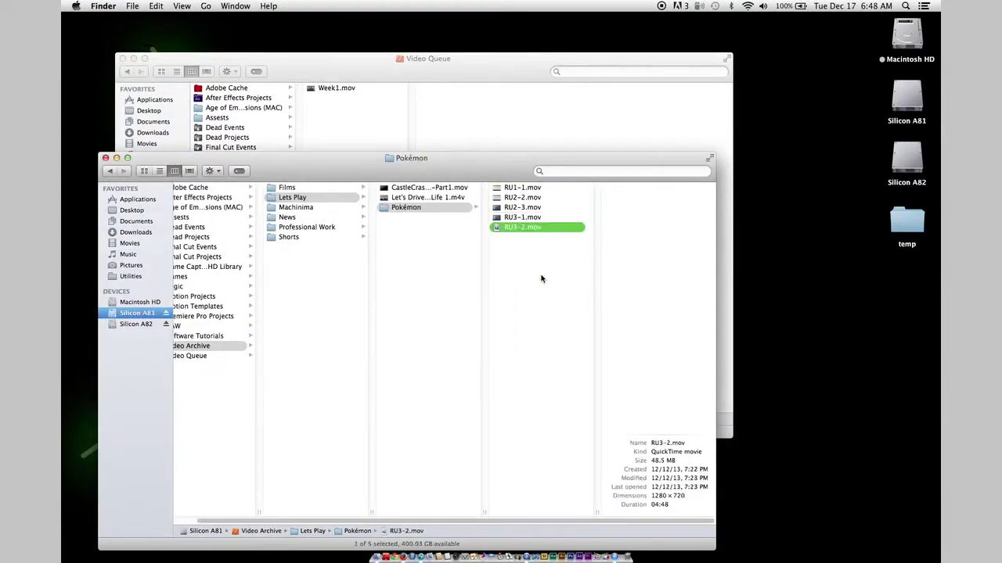
click(298, 217)
drag(335, 88, 432, 211)
Undo the file moves out of Video Queue, redo the step undone too far, and close the second Finder window.
key(super+z)
key(super+z)
key(super+z)
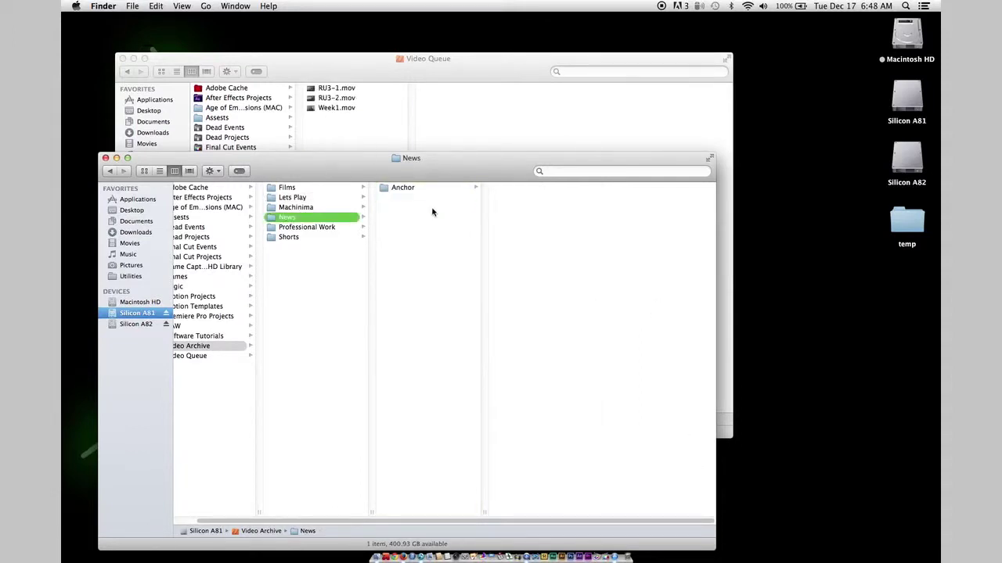
key(super+z)
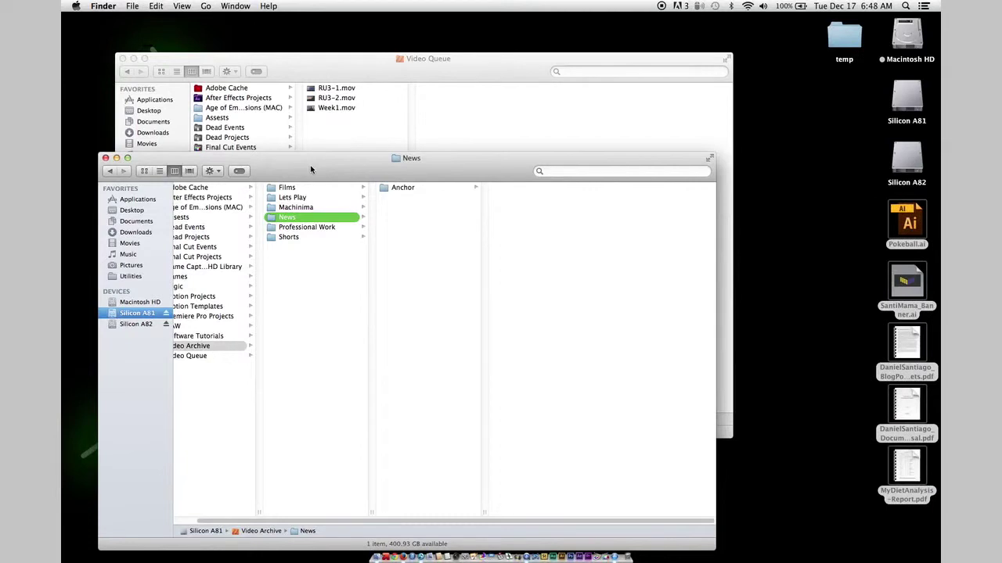
key(super+z)
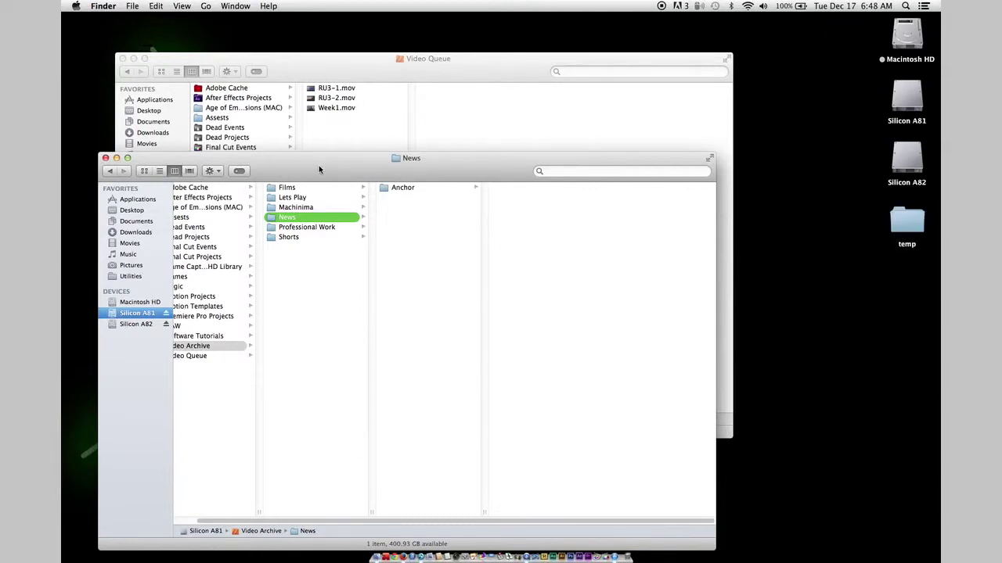
click(105, 158)
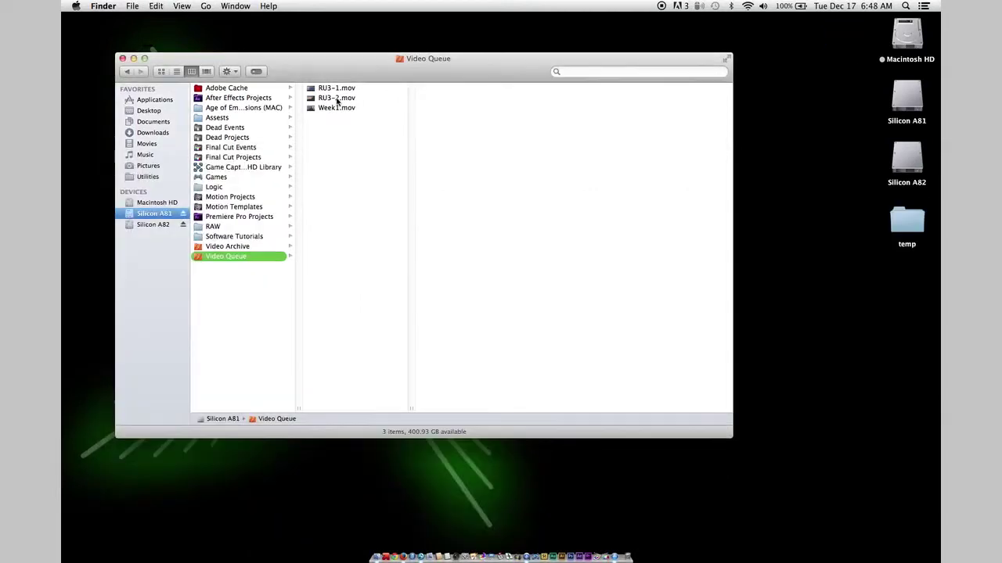
Select RU3-1.mov and RU3-2.mov in Video Queue, and try moving them within the single Finder window.
click(339, 101)
shift+click(339, 90)
drag(340, 90, 579, 152)
click(249, 256)
drag(332, 89, 335, 120)
drag(420, 178, 342, 183)
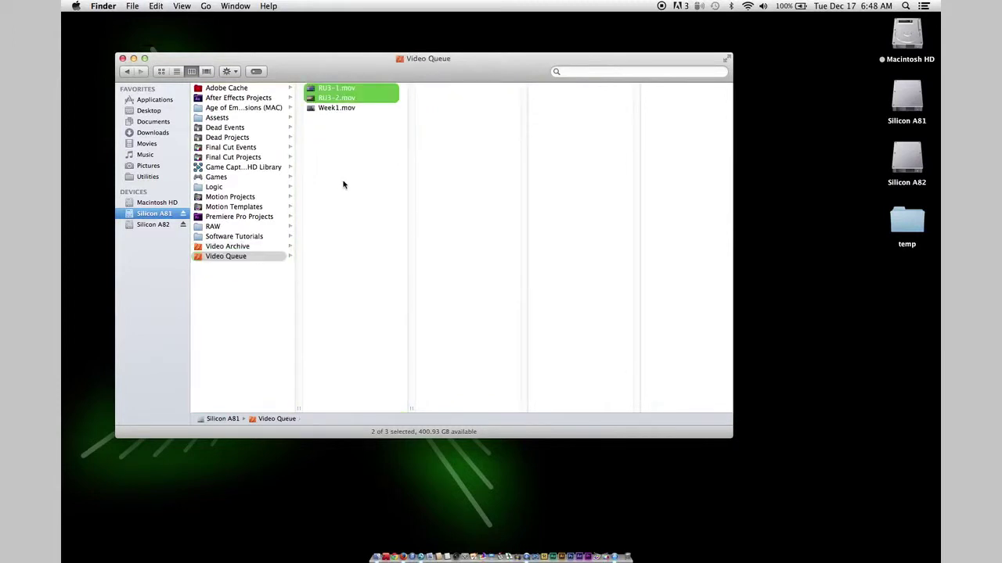
Open a second Finder window, and show the Video Archive folder of Silicon A81 in it.
key(super+n)
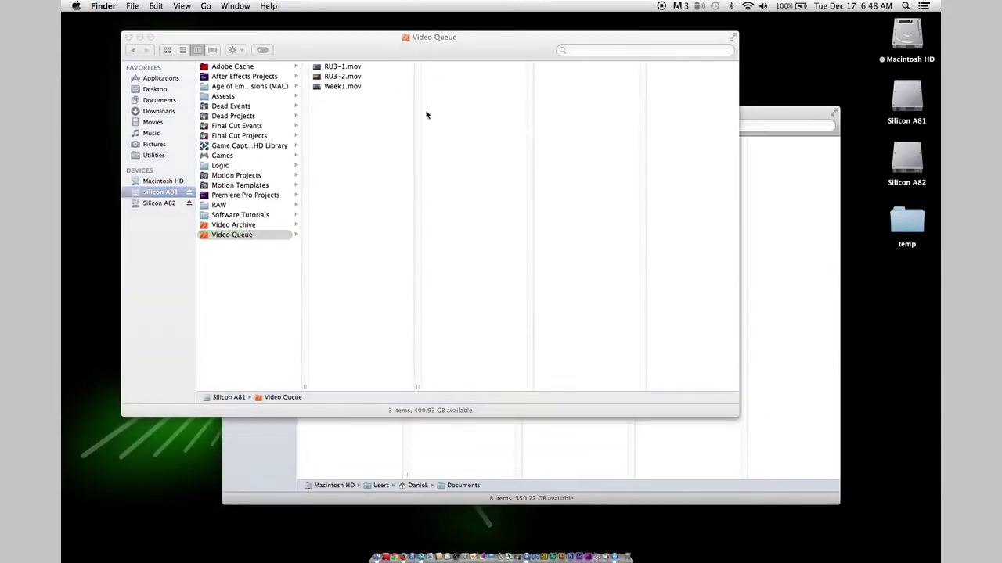
click(750, 114)
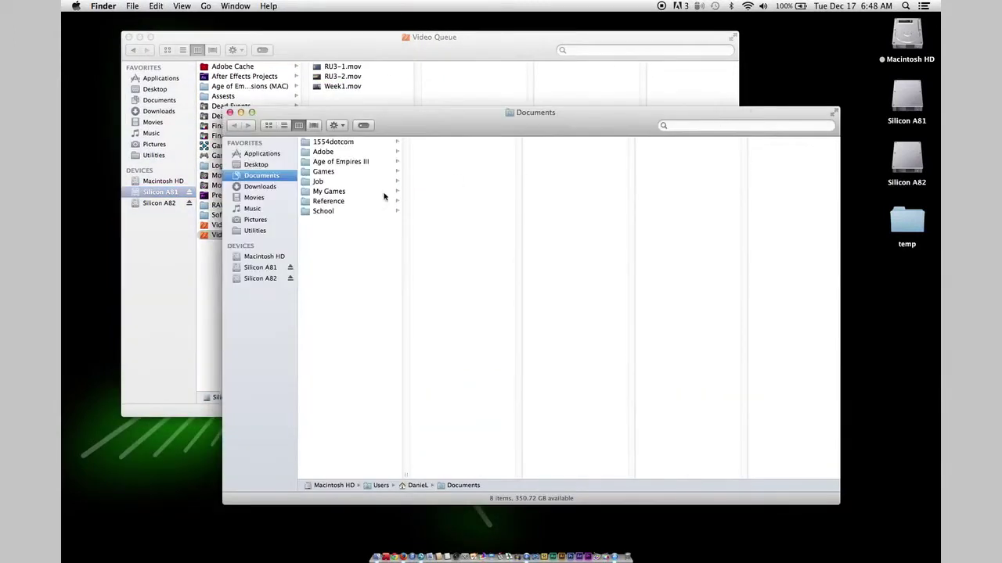
click(259, 267)
click(335, 300)
click(343, 309)
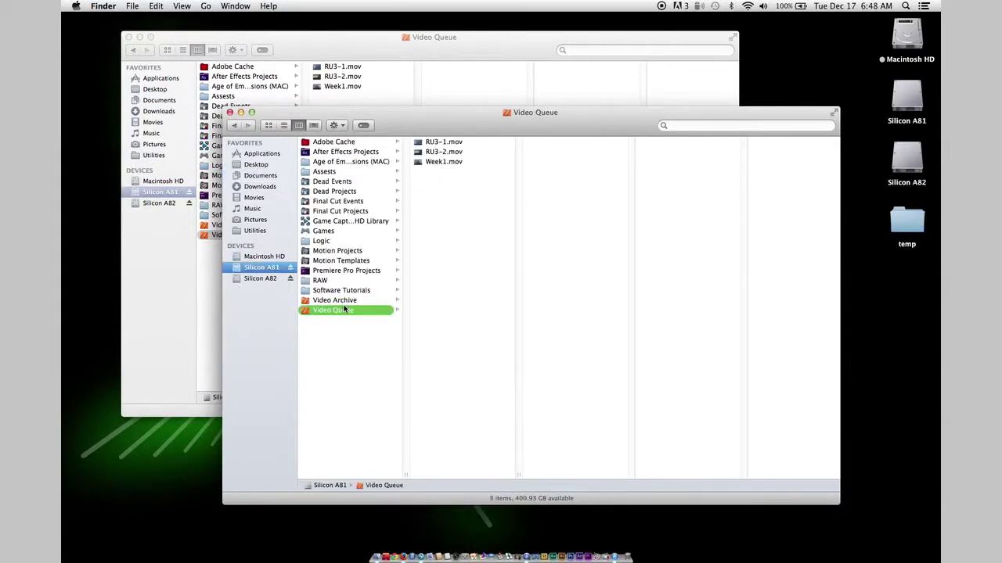
click(344, 303)
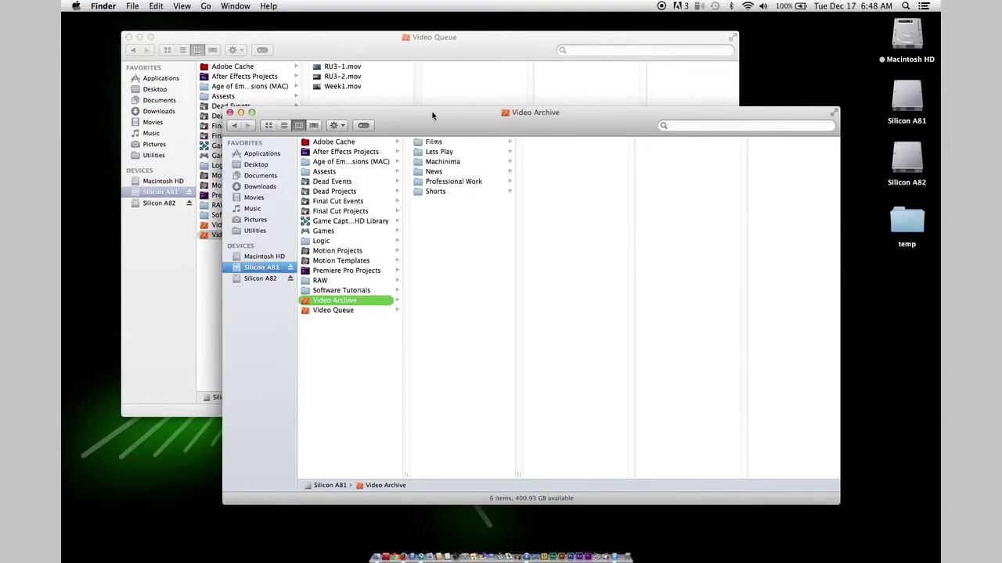
Bring the Video Queue and Video Archive windows to the front in turn.
click(390, 45)
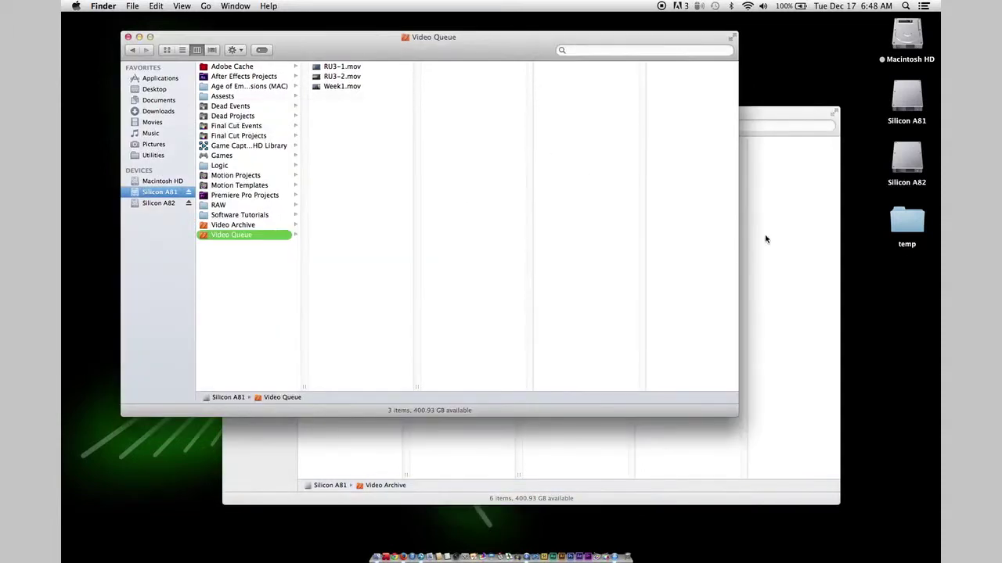
click(756, 233)
click(374, 50)
click(789, 154)
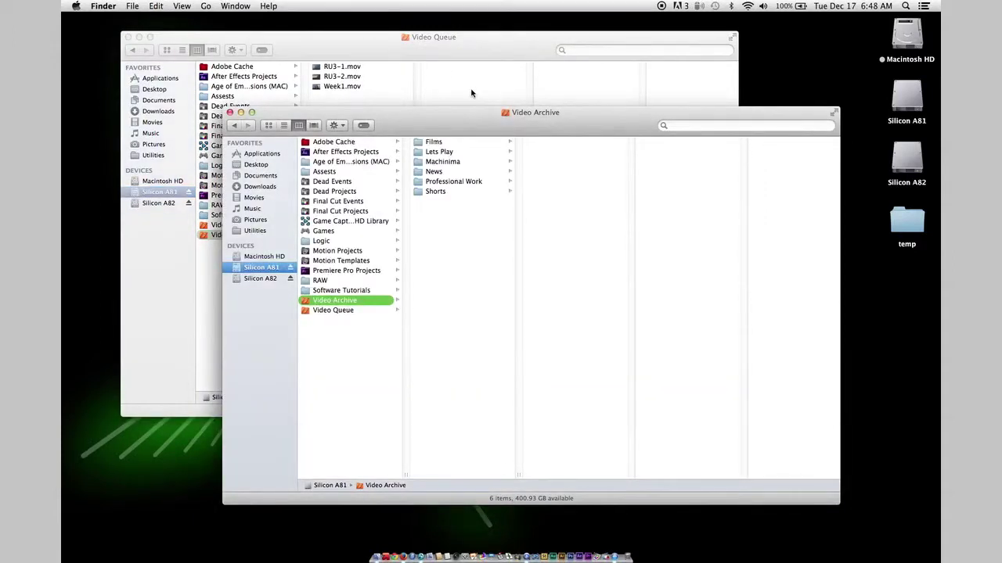
Snap the Video Queue window to the left half of the screen and the Video Archive window to the right half.
drag(388, 50, 61, 97)
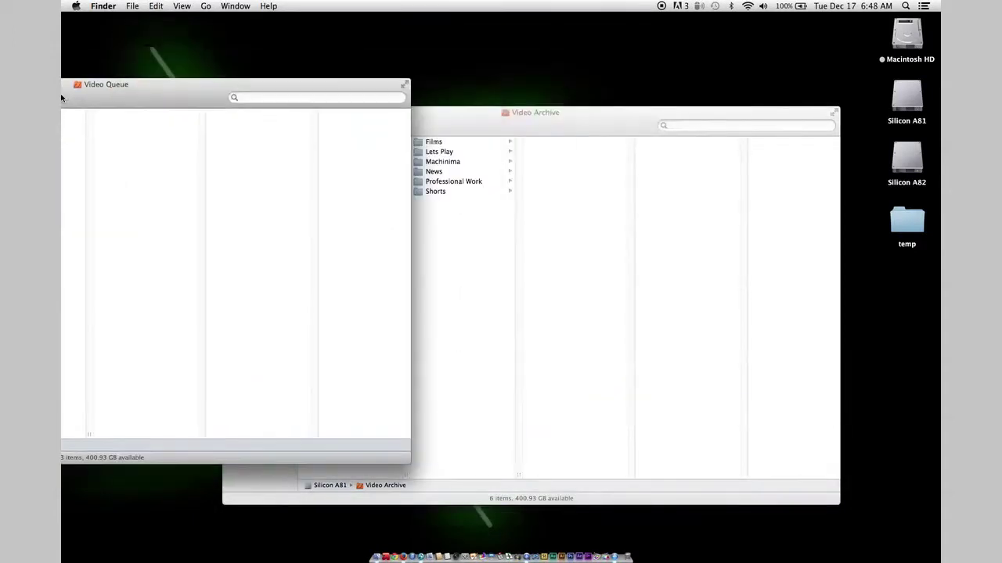
drag(188, 94, 63, 95)
drag(517, 112, 940, 143)
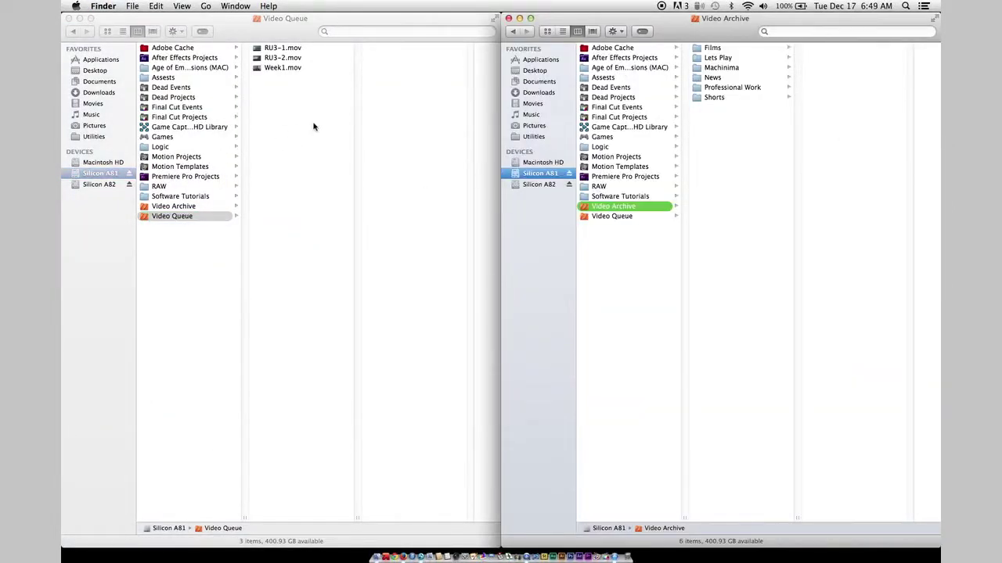
Detach the Video Archive and Video Queue windows from the screen halves and resize both by hand into shorter, overlapping windows.
click(298, 106)
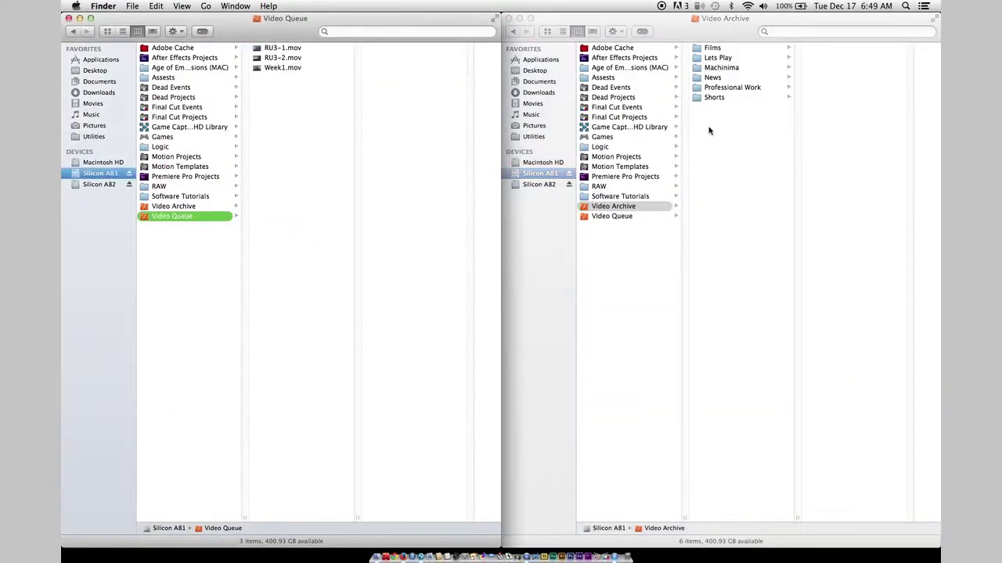
click(832, 150)
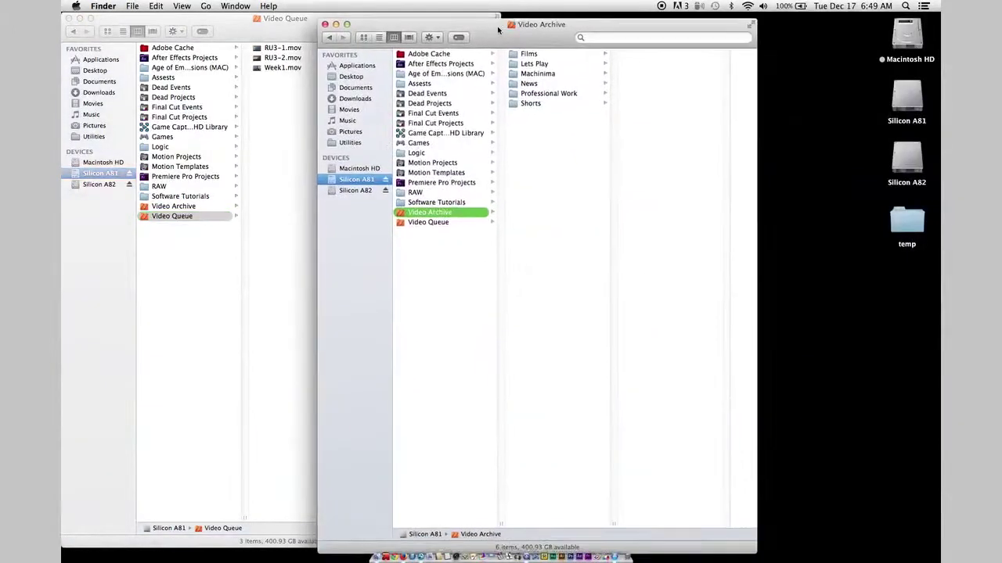
drag(751, 557, 806, 362)
click(396, 380)
drag(489, 546, 670, 335)
mouse_move(433, 31)
mouse_down()
mouse_move(489, 48)
mouse_move(441, 31)
mouse_up()
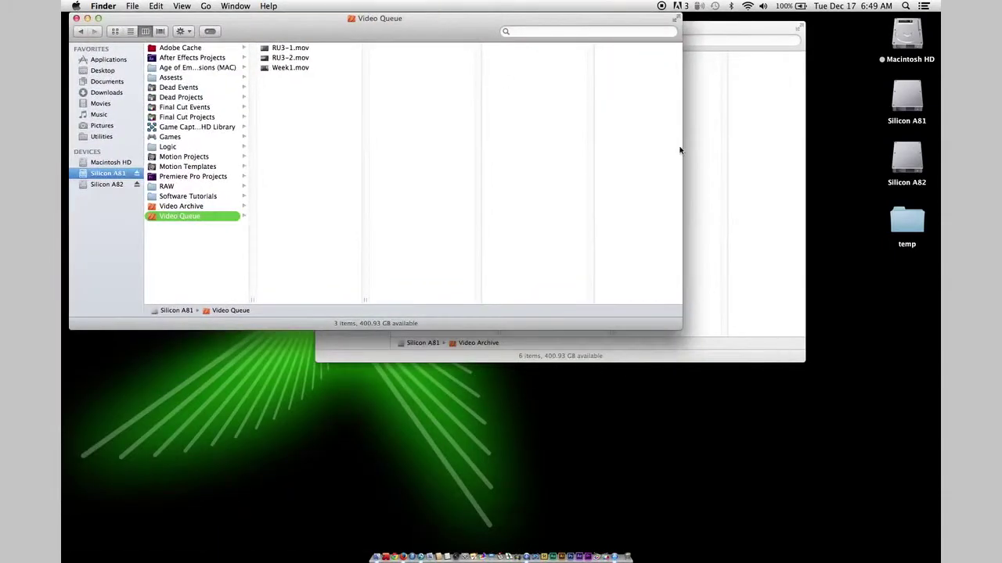
Resize and position the Video Archive window by hand so it sits below the Video Queue window.
drag(704, 27, 520, 82)
drag(618, 401, 910, 270)
drag(542, 82, 471, 348)
click(501, 284)
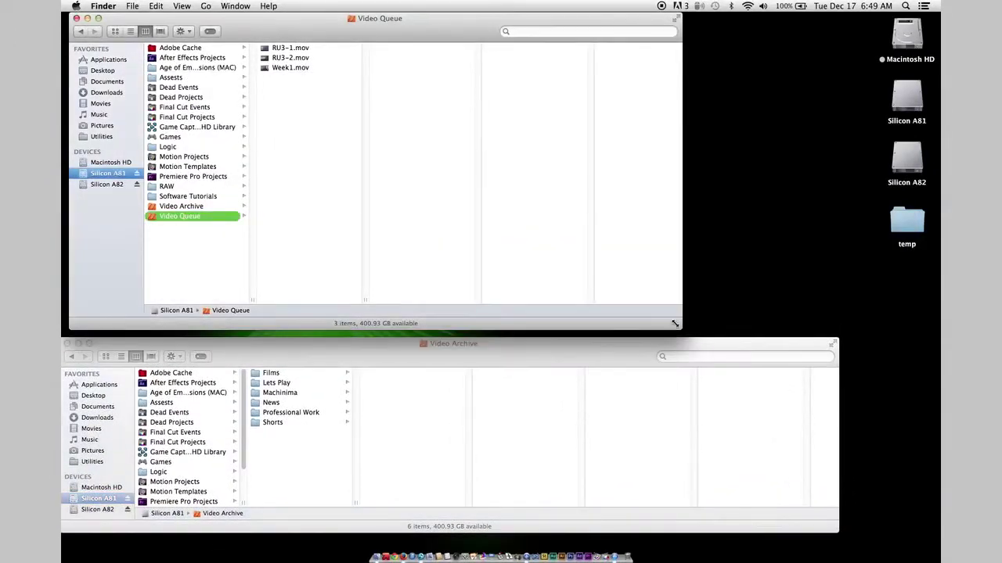
drag(440, 351, 464, 354)
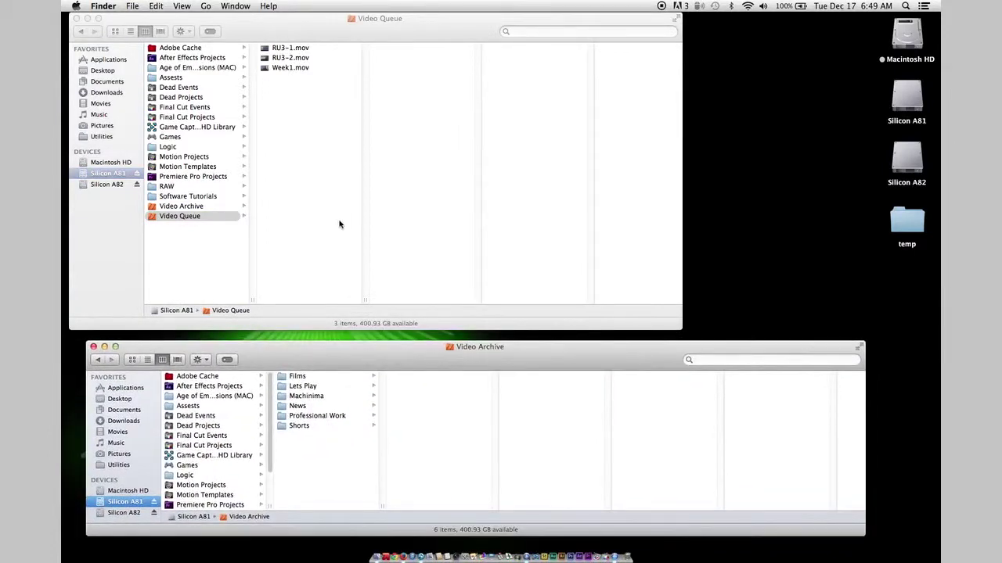
Snap the Video Queue window back to the left half of the screen and the Video Archive window to the right half.
drag(365, 15, 64, 207)
drag(566, 347, 938, 156)
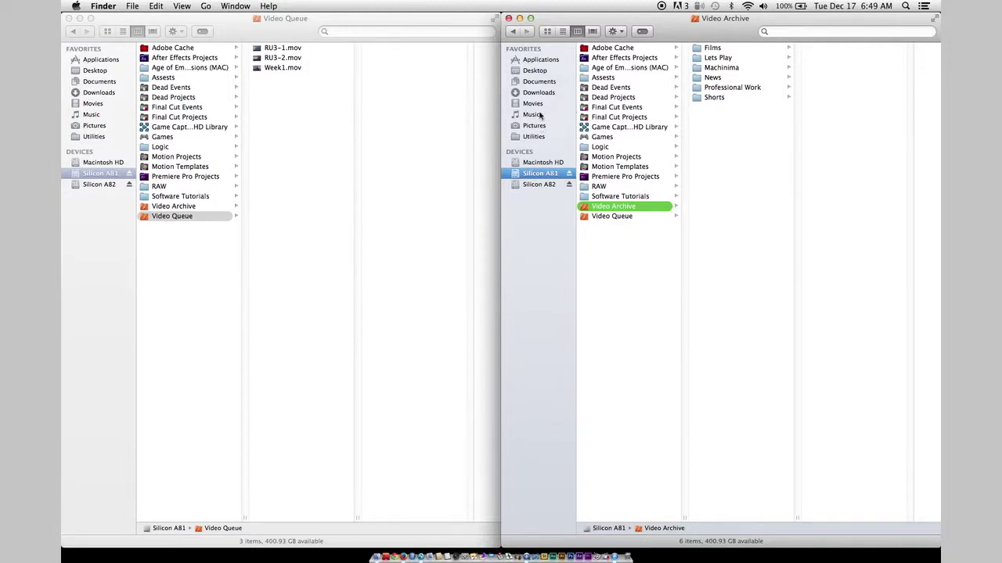
Browse the Video Archive window through News, Lets Play and Dead Projects, and return to the Pokémon folder in Lets Play.
click(727, 77)
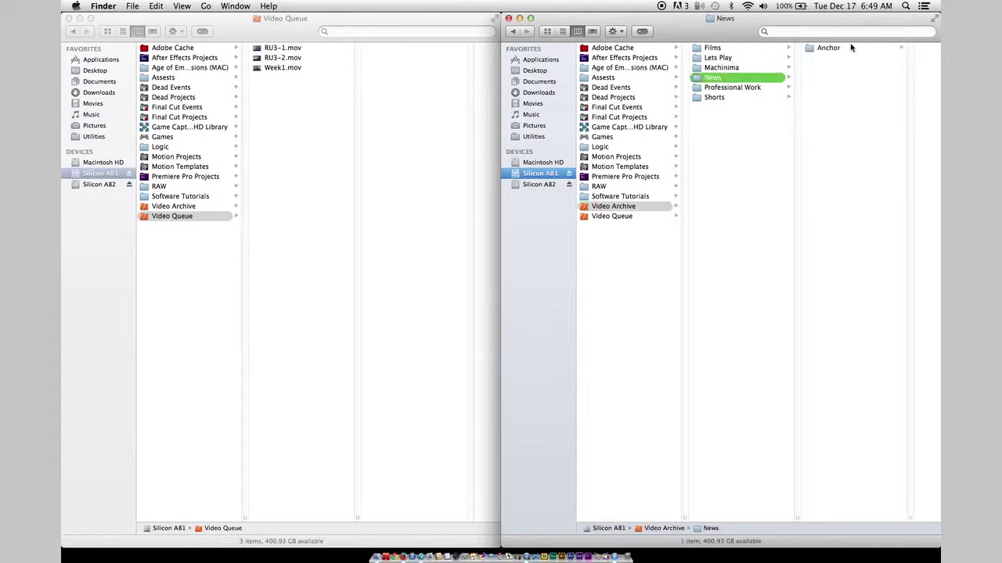
click(726, 58)
click(845, 67)
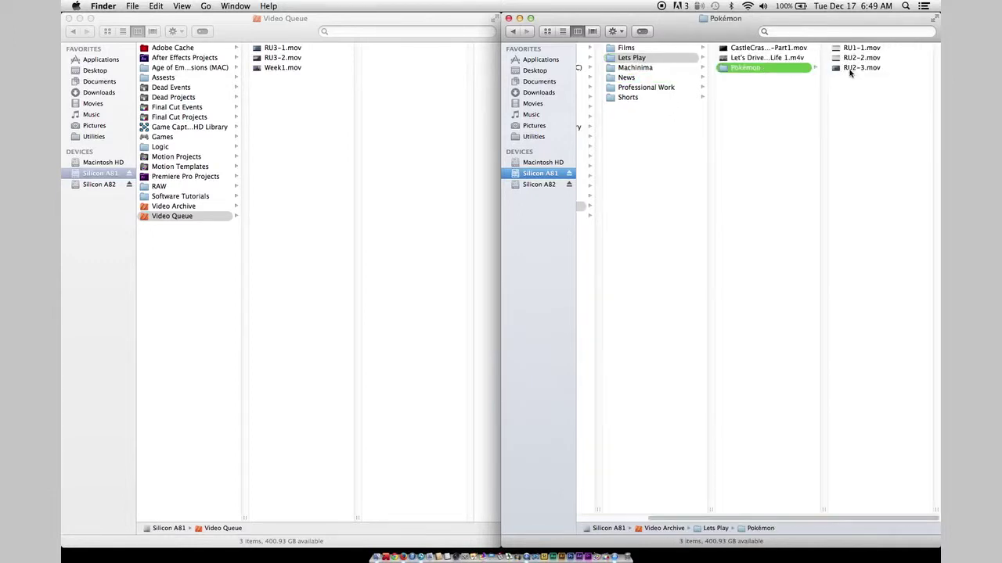
click(585, 98)
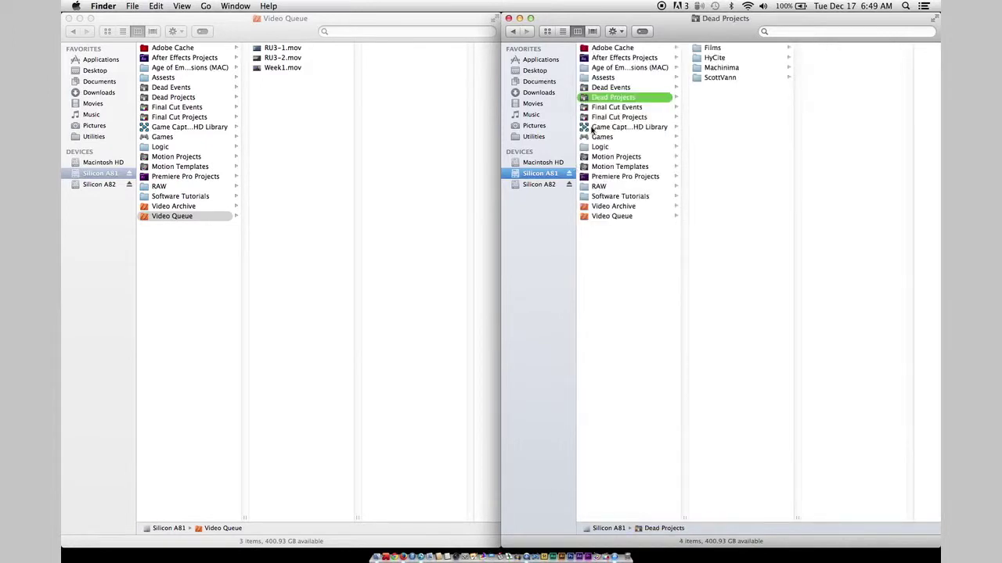
click(611, 185)
click(622, 207)
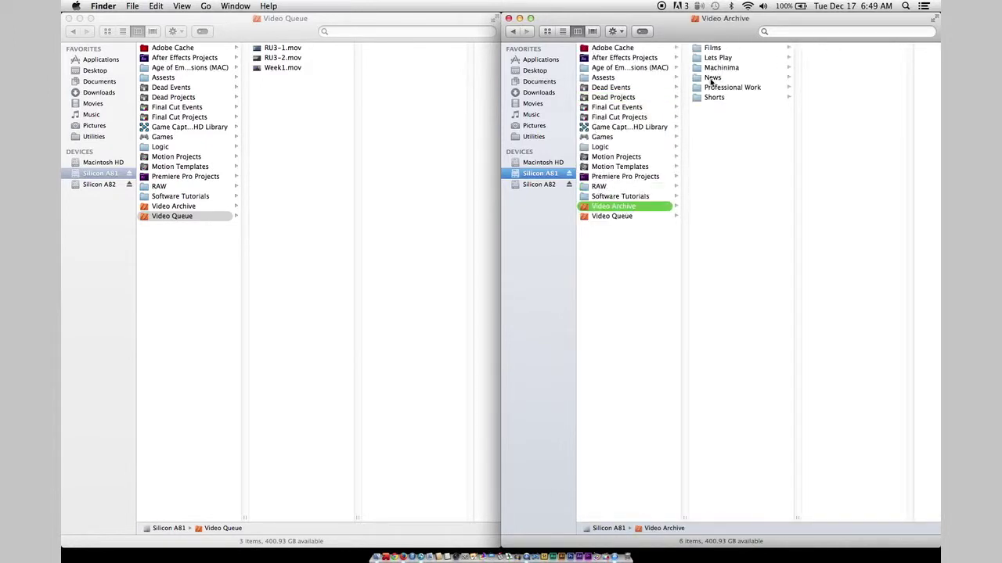
click(717, 57)
click(827, 67)
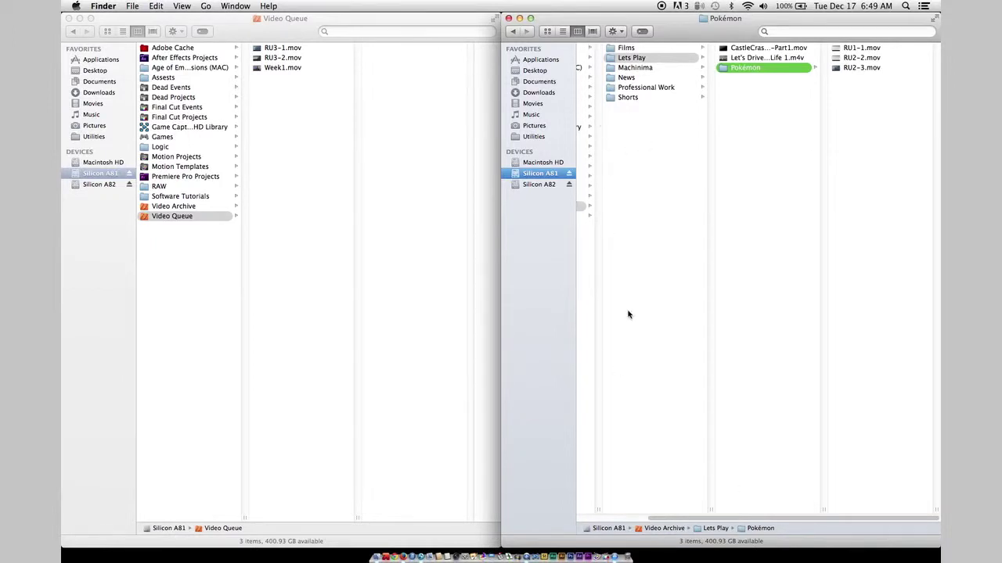
scroll(600, 249, left, 3)
scroll(648, 173, right, 3)
Pull both Finder windows out of their snapped positions, and launch BetterSnapTool from the Applications folder.
double_click(709, 17)
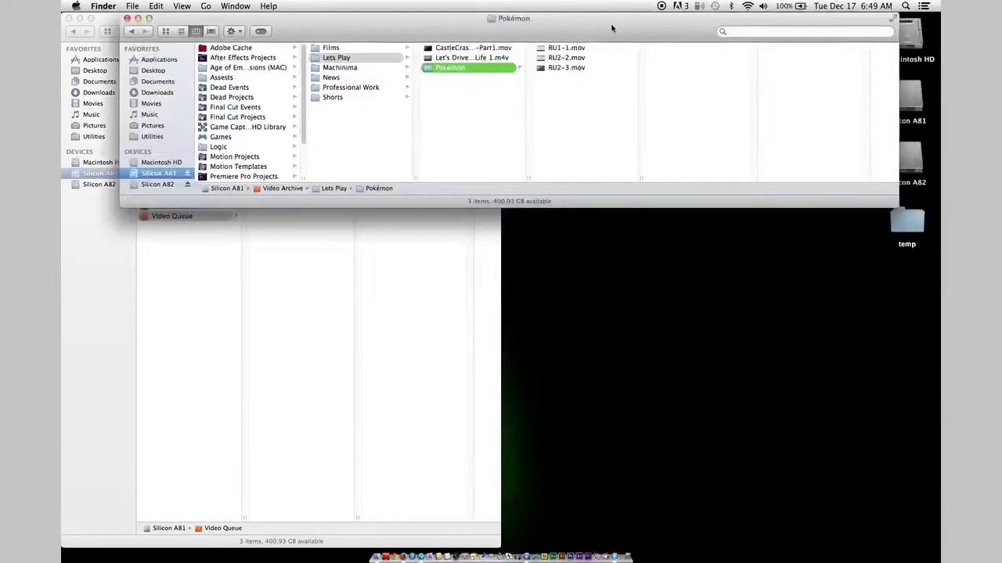
drag(180, 41, 383, 41)
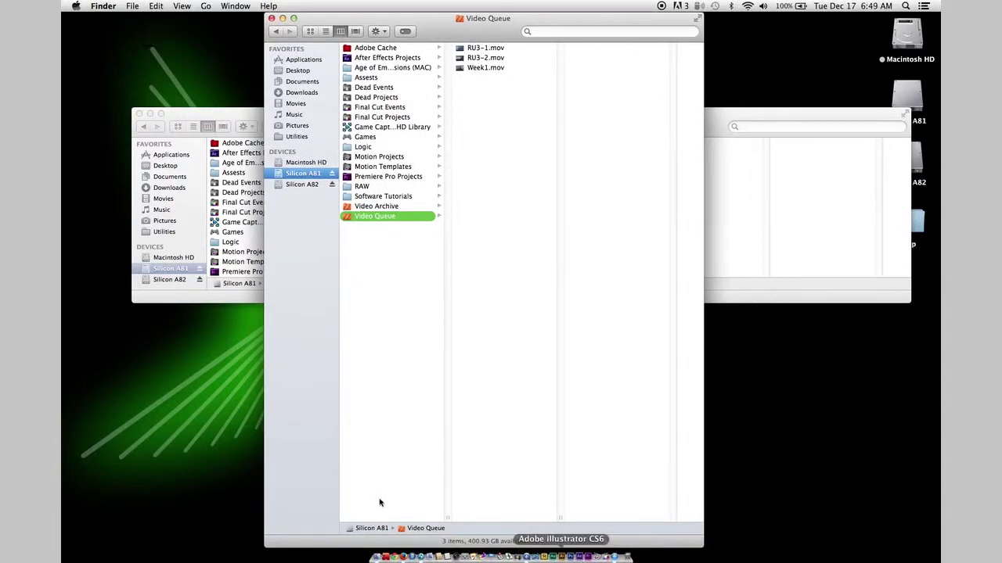
key(super+shift+a)
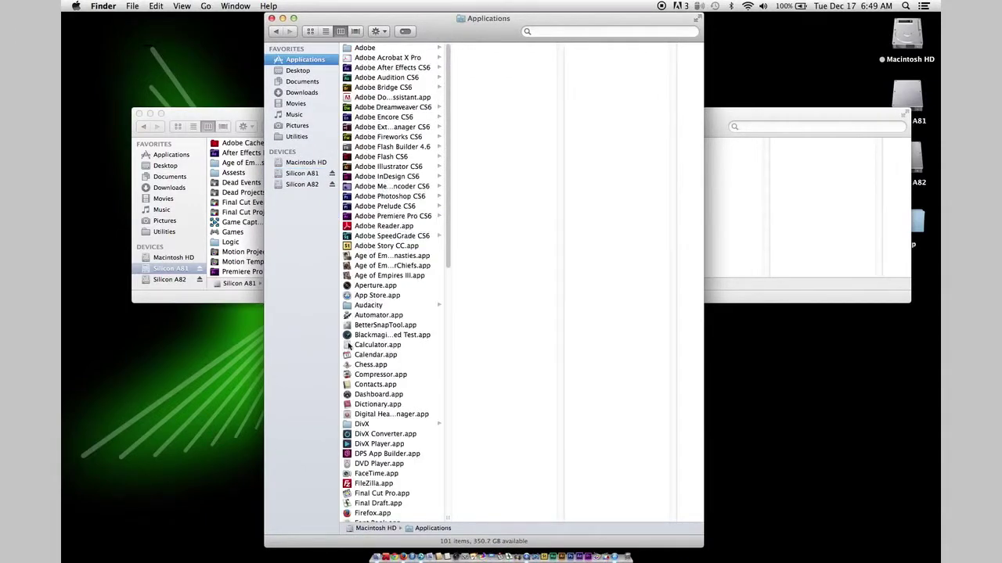
double_click(371, 327)
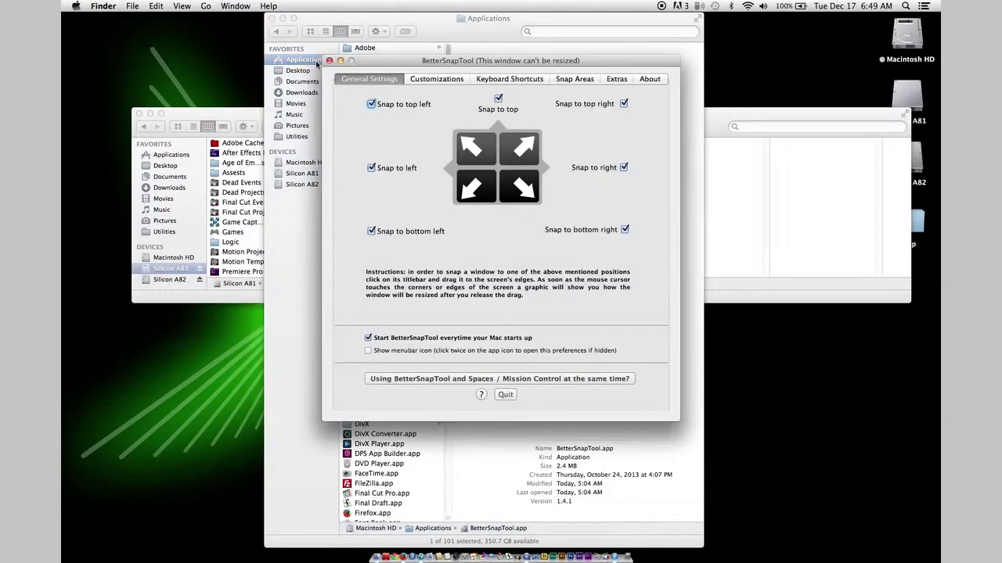
click(271, 18)
Review the Extras settings of BetterSnapTool, including the secondary-click action for the green window button, and close the preferences.
click(615, 80)
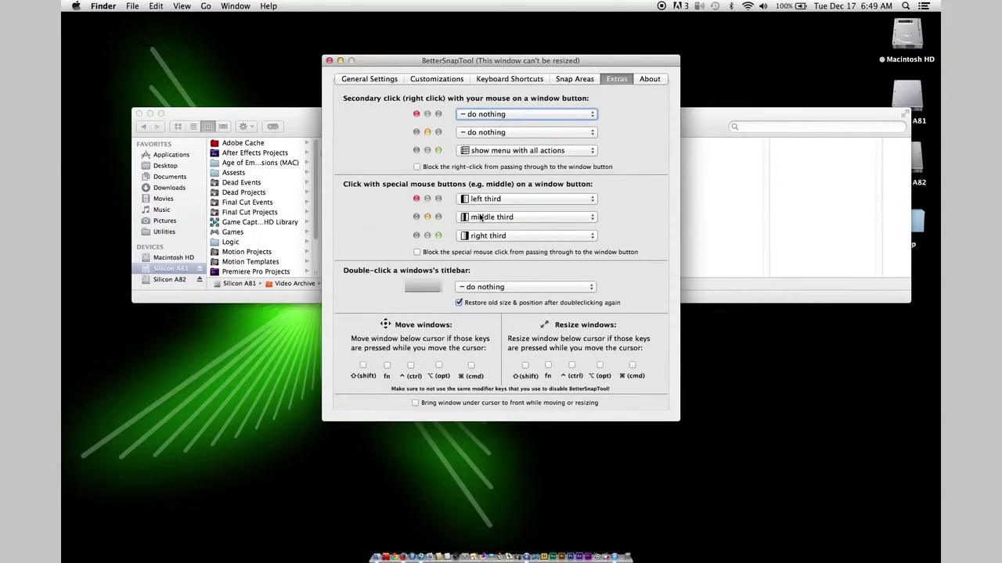
click(483, 152)
click(483, 151)
click(330, 60)
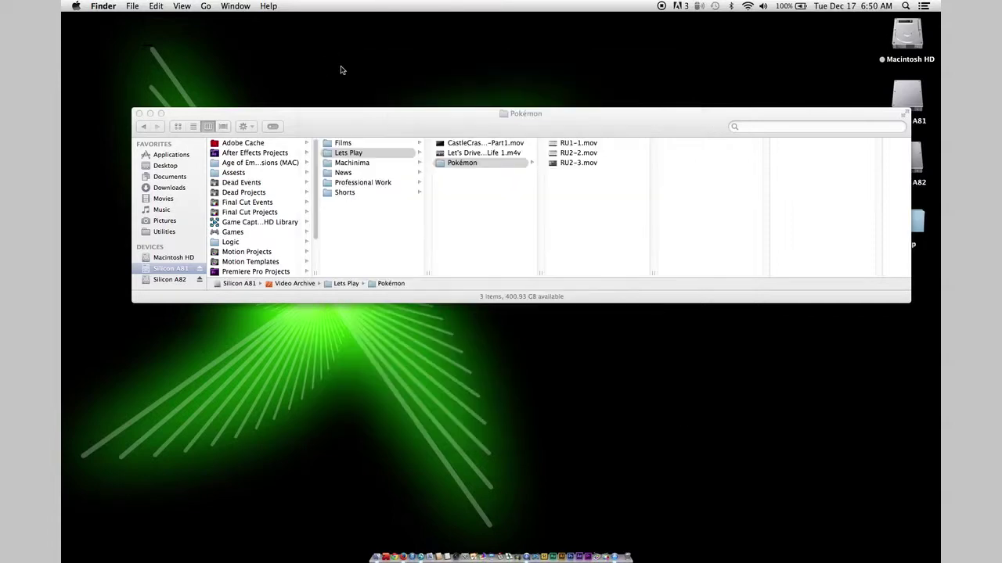
Open a second Finder window, and snap the Pokémon window to the top half of the screen and the Documents window to the bottom half.
drag(380, 127, 343, 104)
key(super+n)
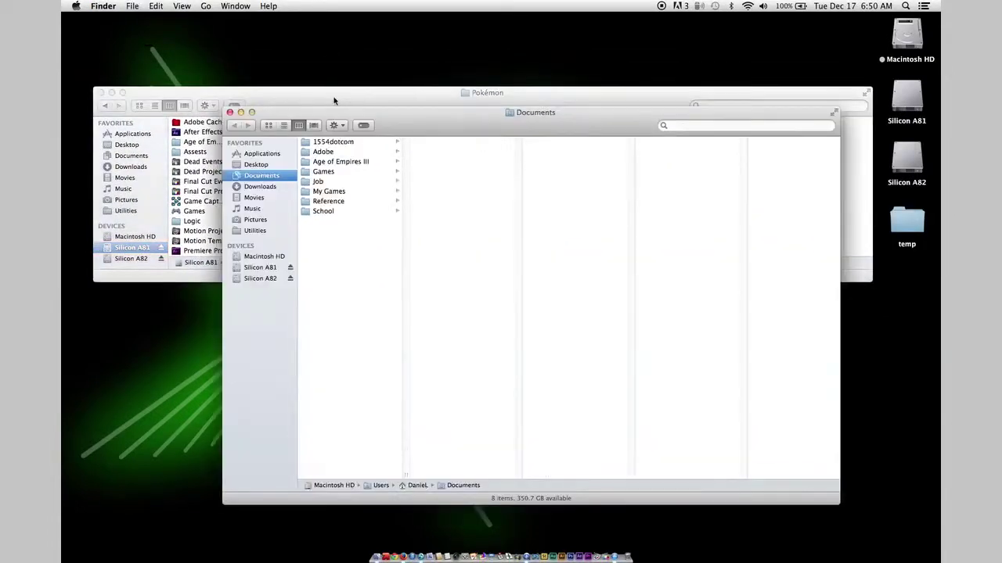
right_click(123, 93)
right_click(123, 93)
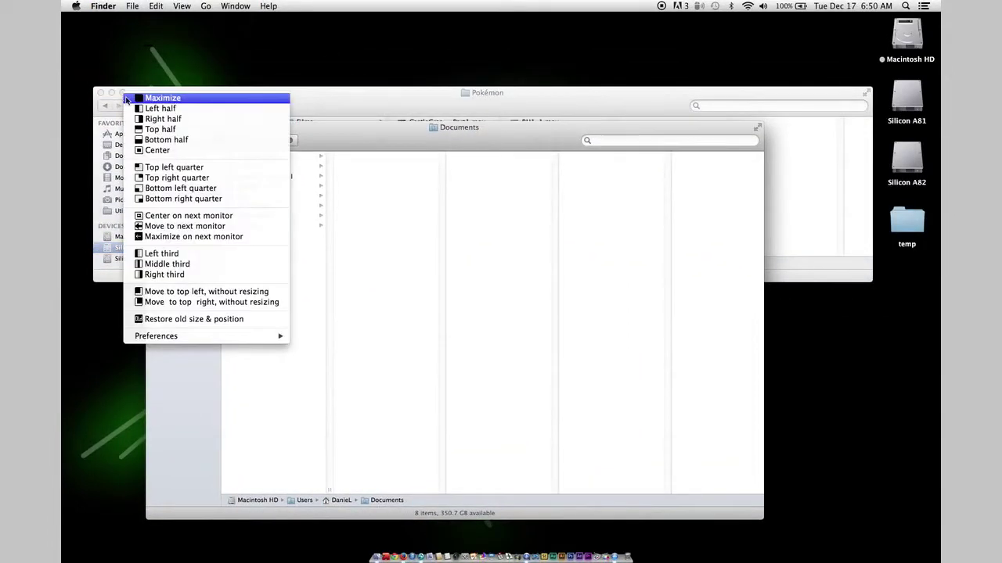
click(173, 129)
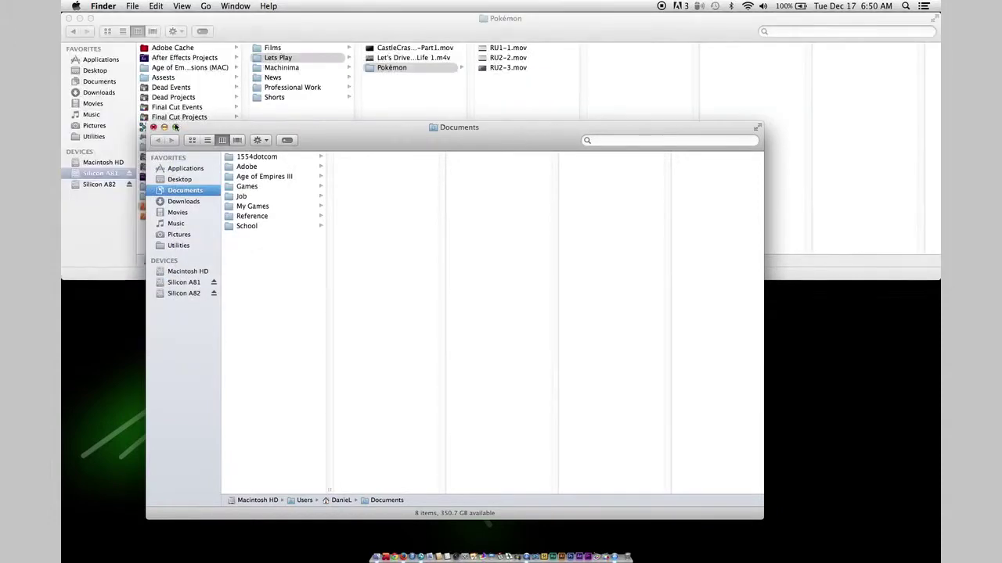
right_click(175, 126)
click(226, 176)
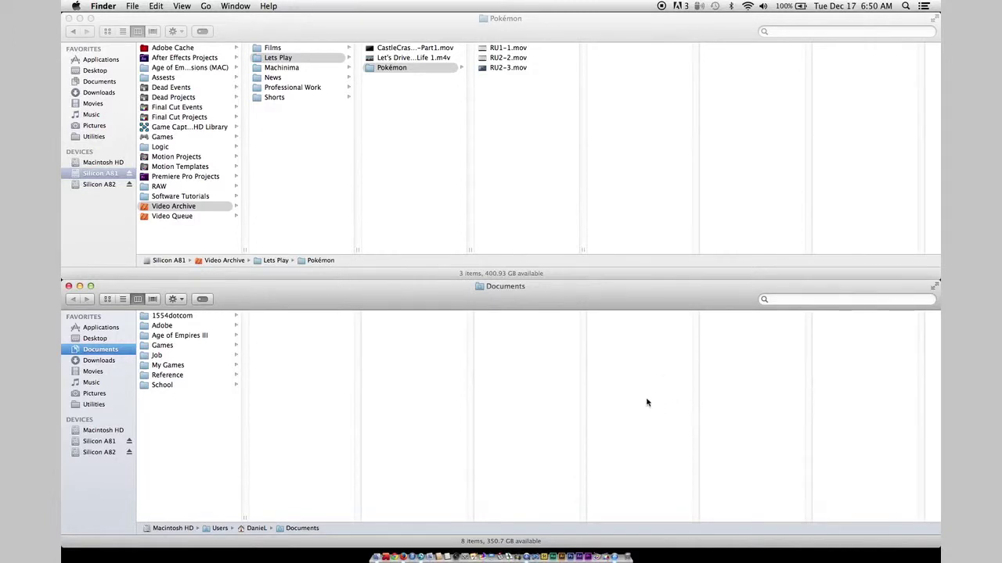
Show Video Queue in the upper Finder window and Video Archive > Lets Play > Pokémon of Silicon A81 in the lower one.
click(200, 216)
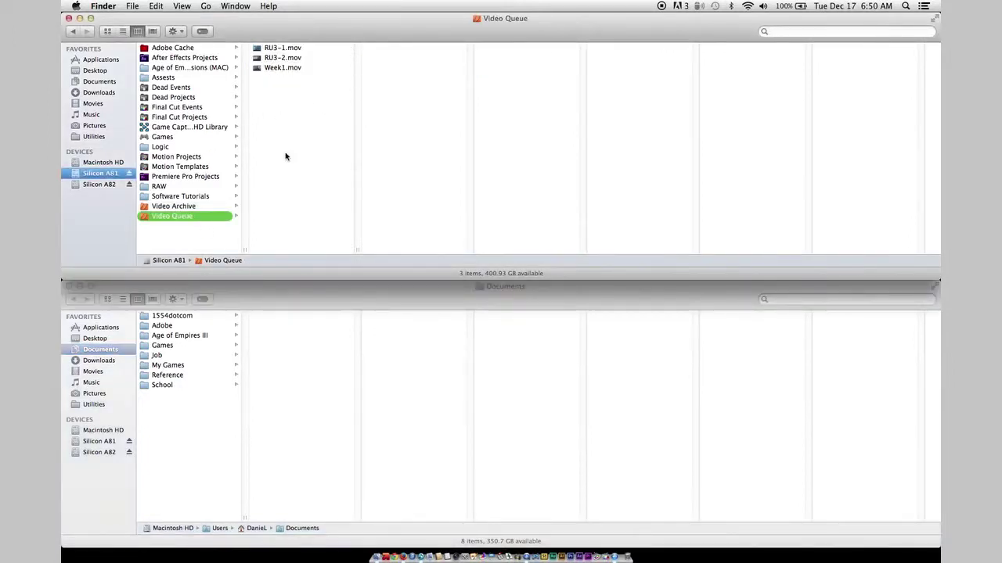
click(332, 312)
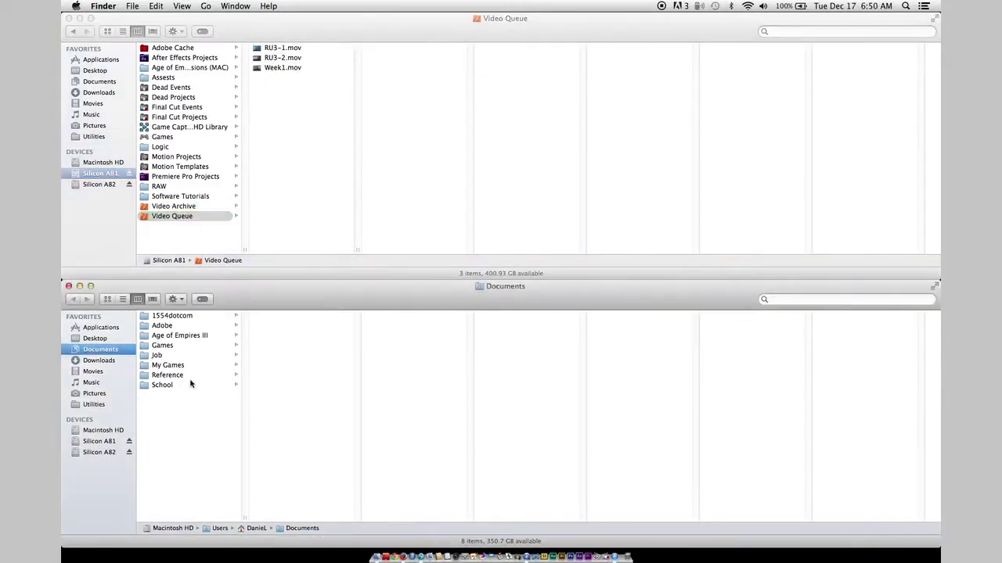
click(108, 442)
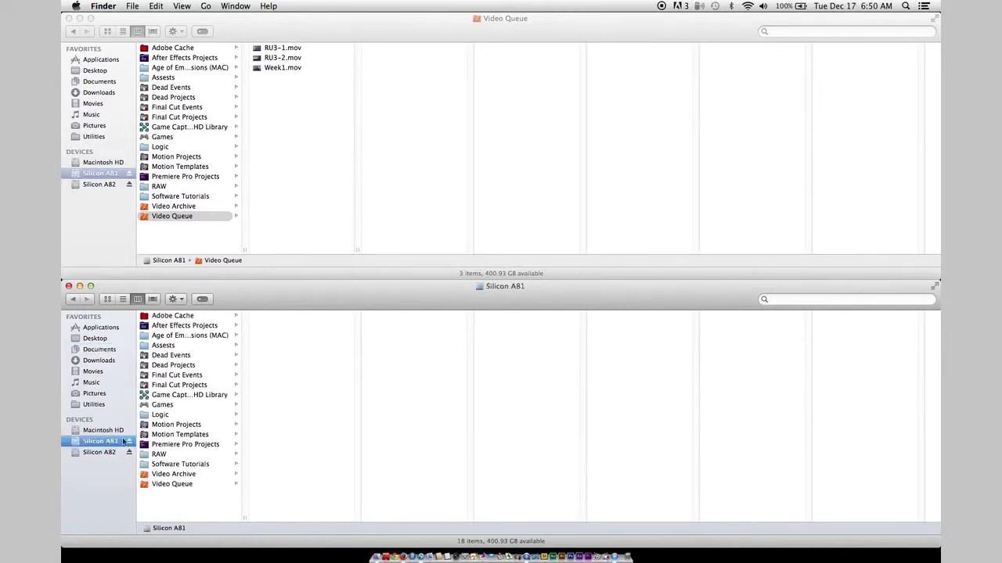
click(183, 475)
click(274, 346)
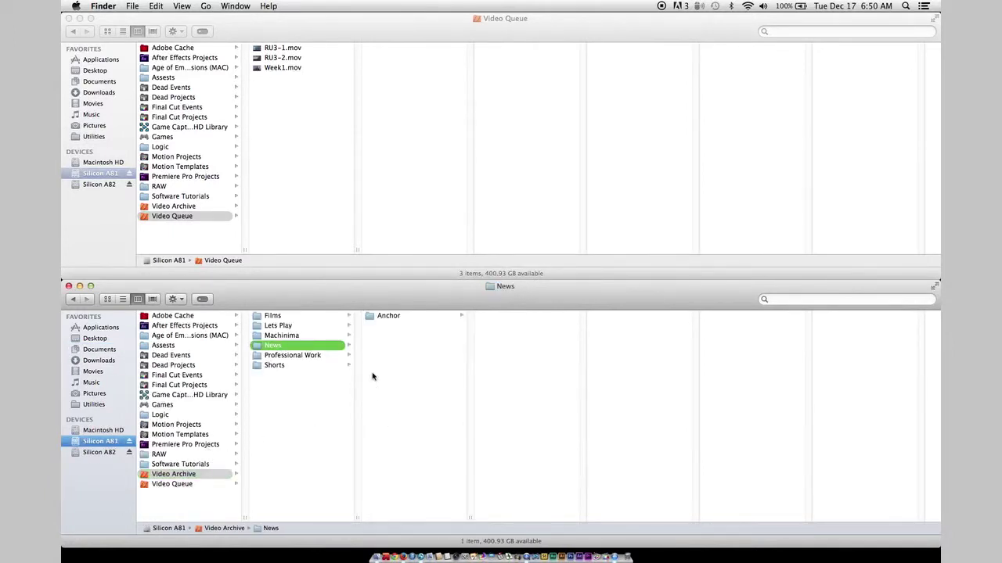
click(282, 324)
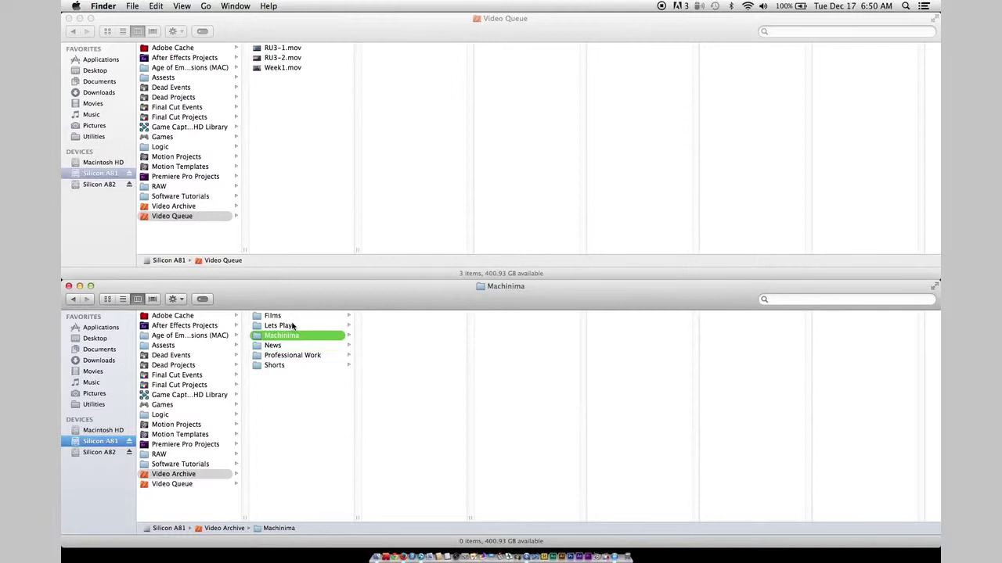
click(416, 336)
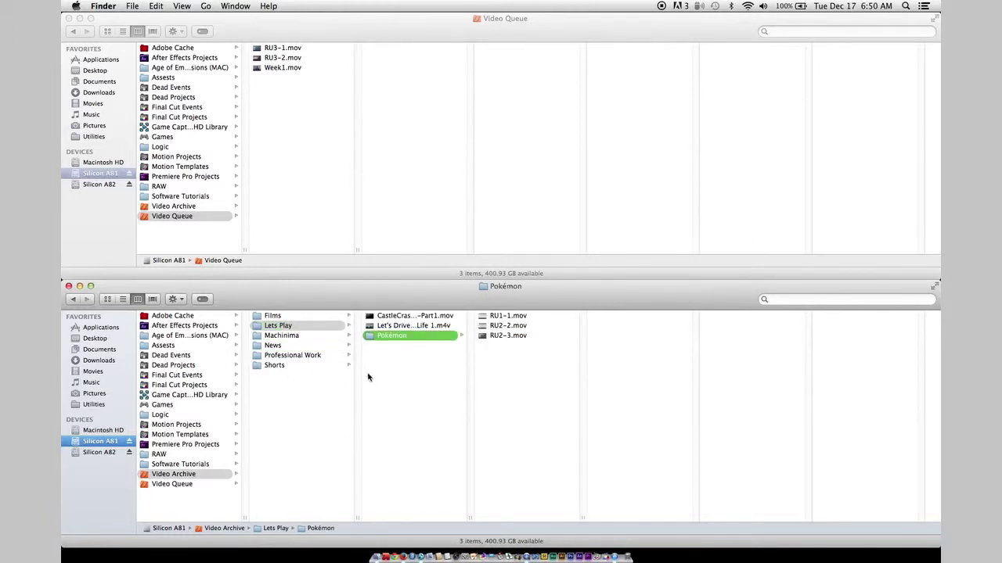
Move RU3-1.mov and RU3-2.mov from Video Queue into the Pokémon folder, and Week1.mov into the News folder of Video Archive.
click(316, 115)
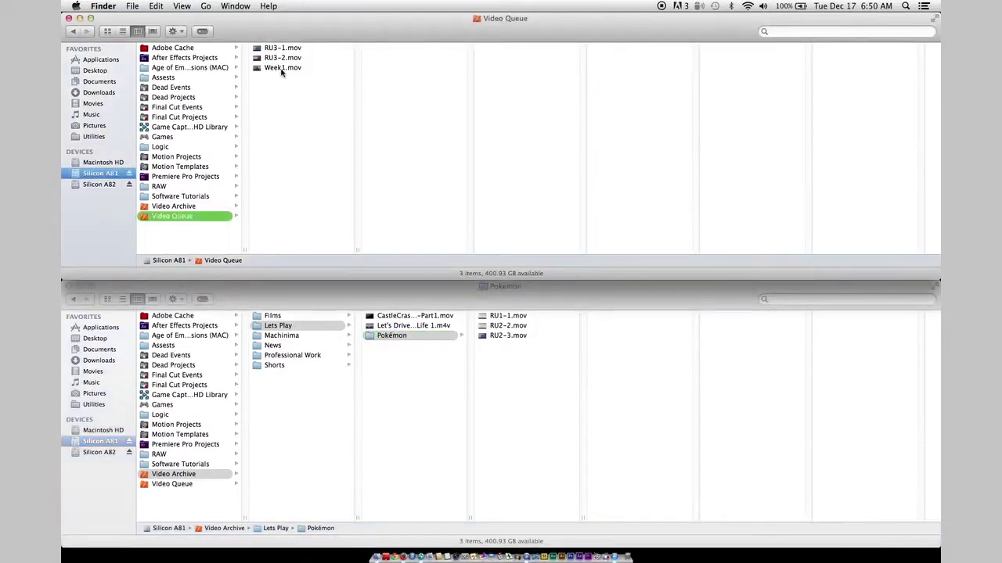
click(521, 389)
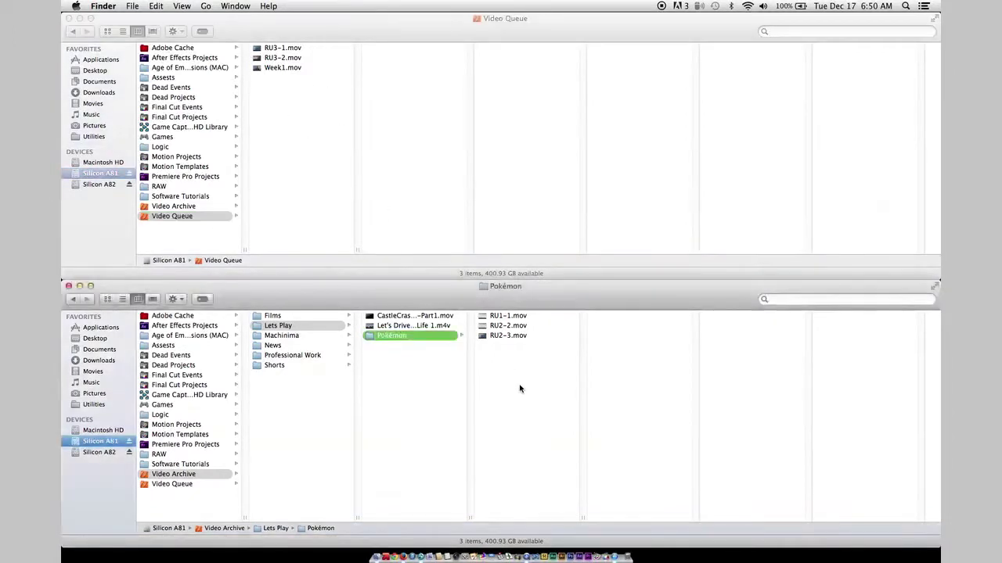
click(283, 58)
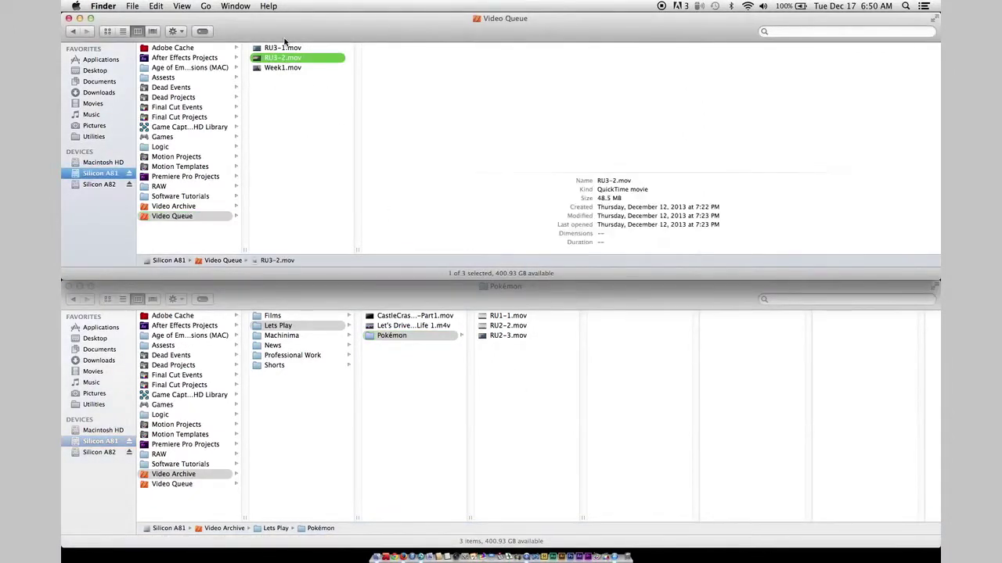
shift+click(283, 48)
drag(284, 48, 525, 386)
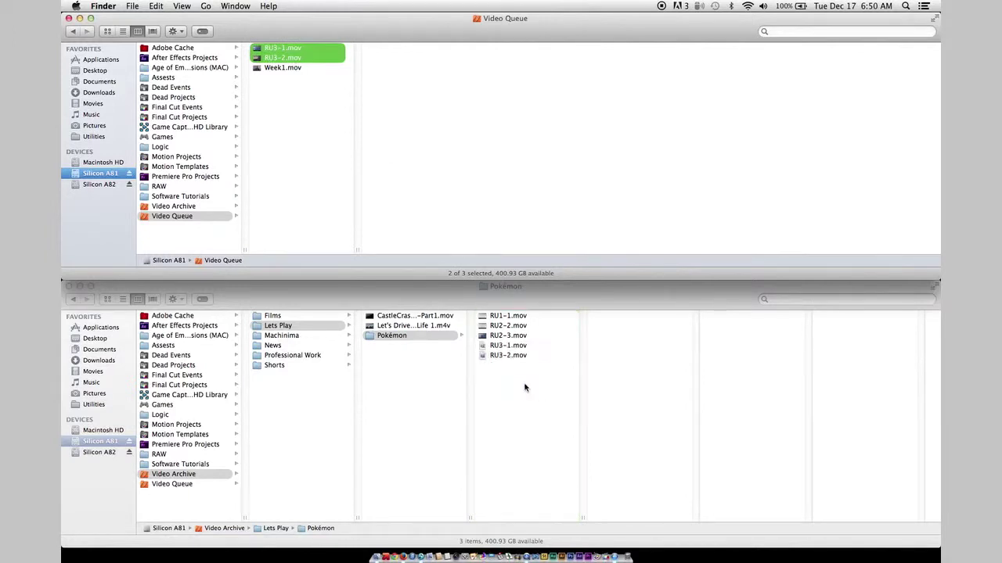
click(279, 347)
drag(278, 48, 427, 374)
Undo the file moves into the Pokémon and News folders.
key(super+z)
key(super+z)
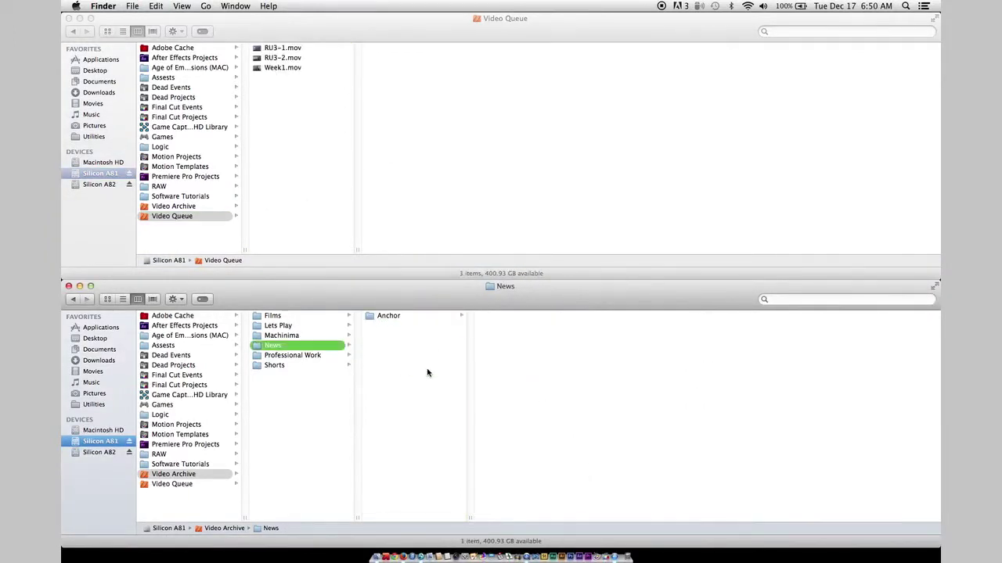
key(super+z)
Open the RAW folder of Silicon A81 in the upper window, and look through its LetsPlay and News folders.
key(super+Tab)
click(160, 187)
click(160, 188)
click(296, 60)
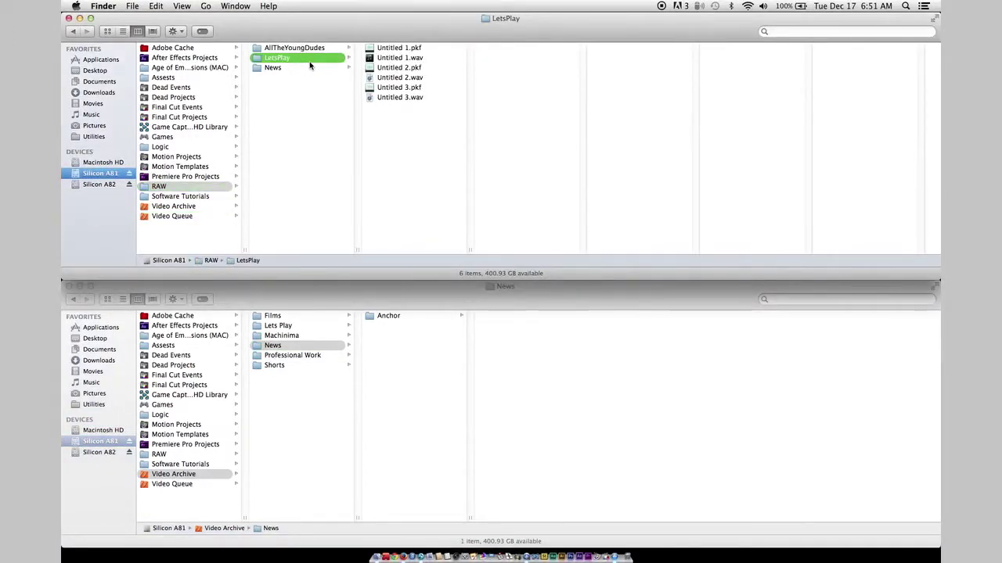
click(309, 69)
click(420, 52)
click(415, 58)
click(407, 67)
Look through the dated folders in RAW > AllTheYoungDudes, including Feb27, and examine the MOV clips in April1.
click(298, 48)
click(401, 48)
click(402, 68)
click(402, 87)
click(402, 117)
click(400, 137)
click(399, 166)
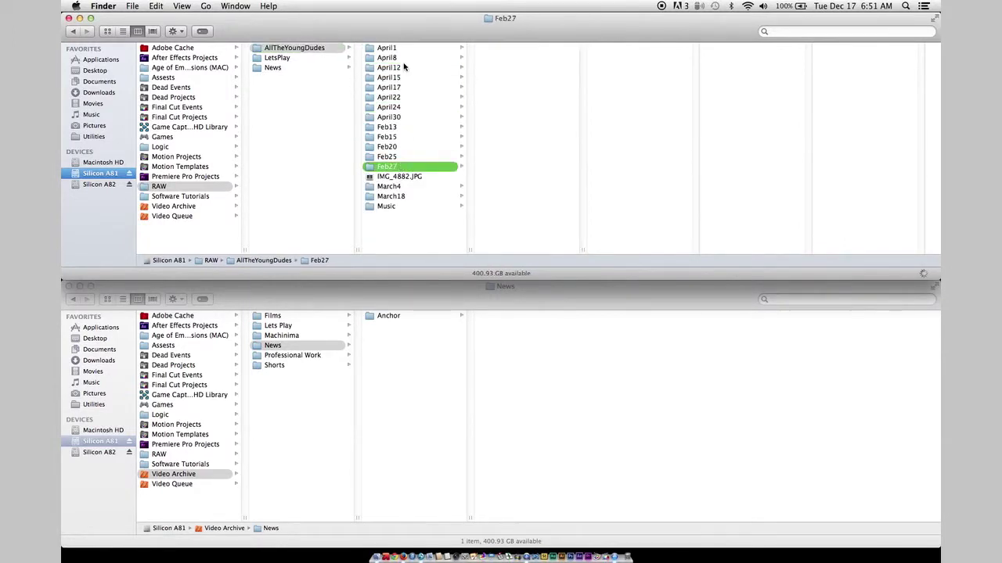
click(403, 48)
scroll(545, 133, down, 3)
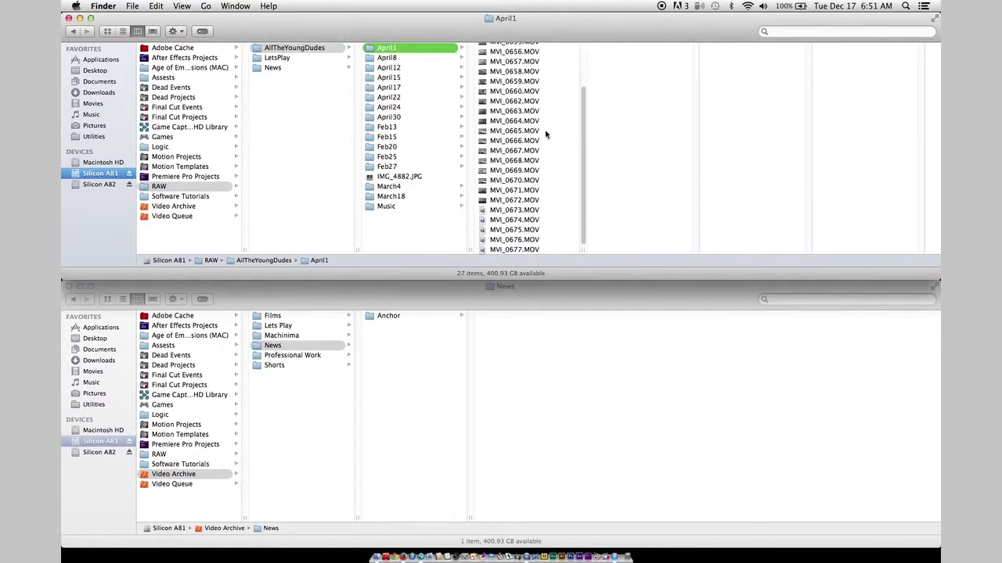
Look through the dated folders of RAW > AllTheYoungDudes in the upper window, including April8, April15, April22 and April1.
click(398, 57)
drag(405, 60, 418, 102)
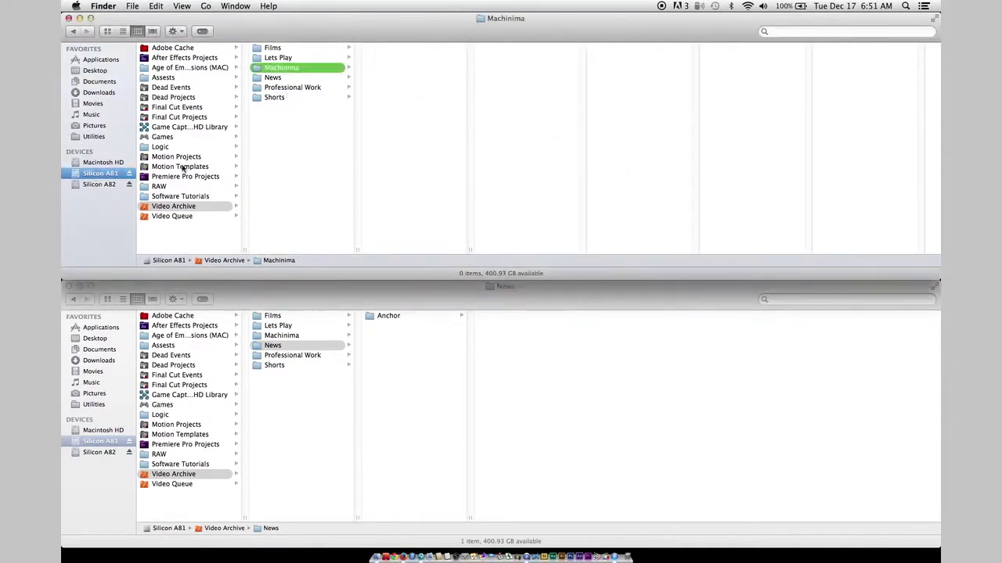
click(160, 186)
click(294, 48)
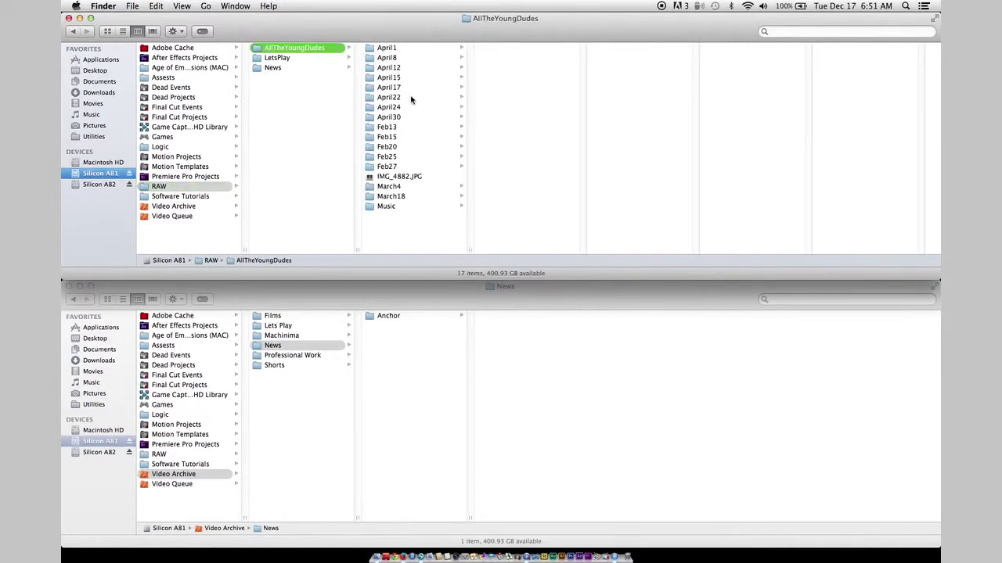
click(399, 78)
click(408, 98)
click(403, 49)
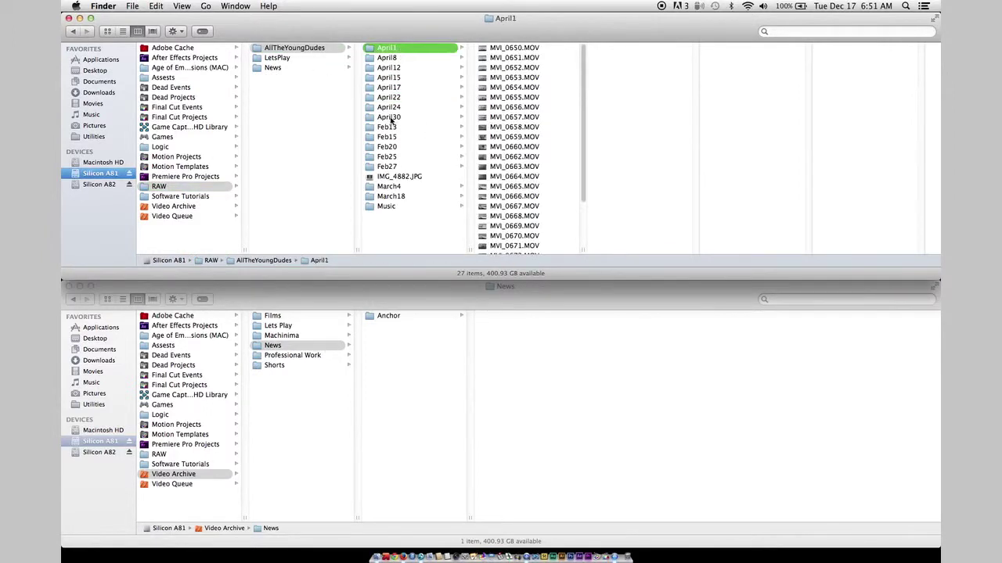
Switch focus back and forth between the lower News window and the upper April1 window.
click(425, 384)
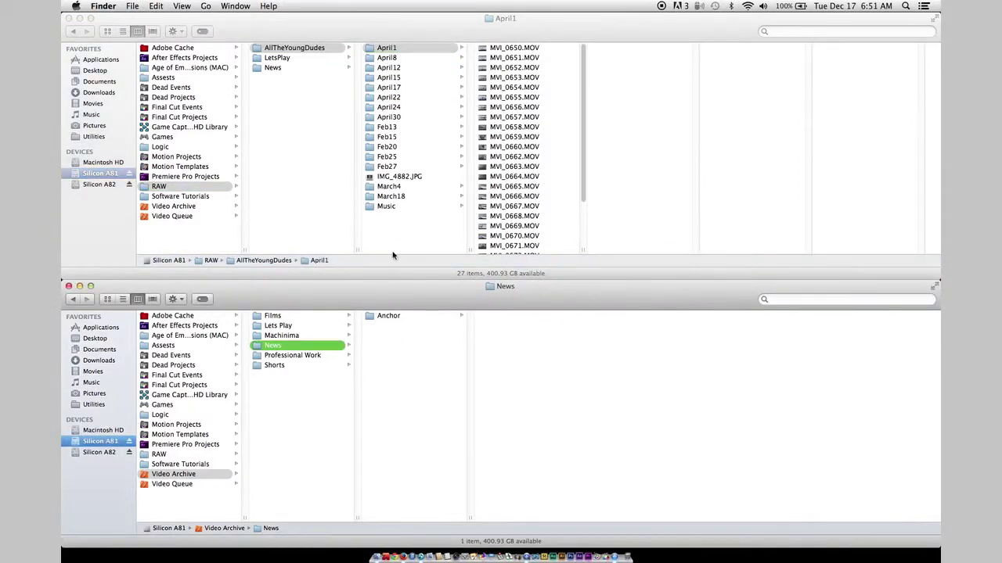
click(411, 22)
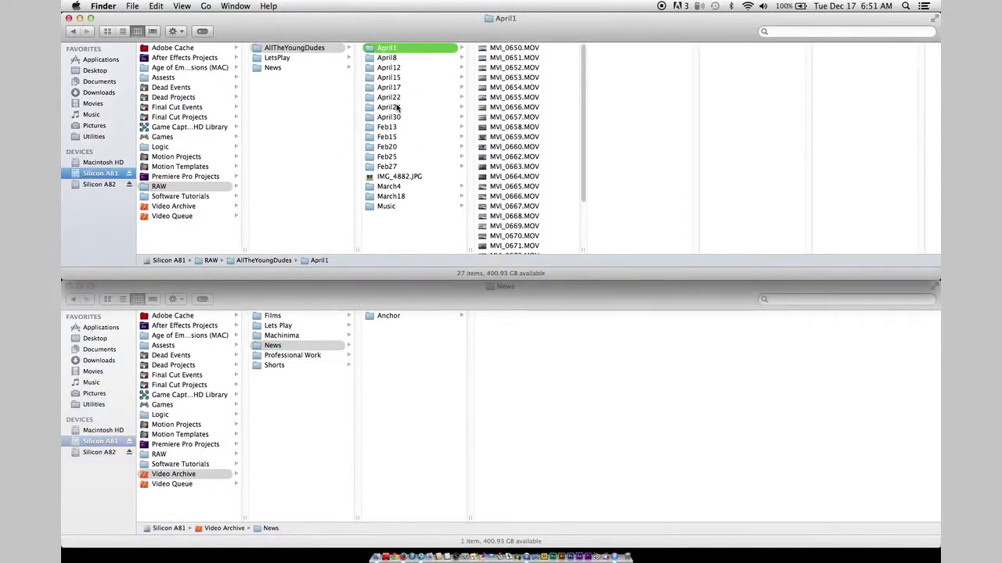
click(416, 363)
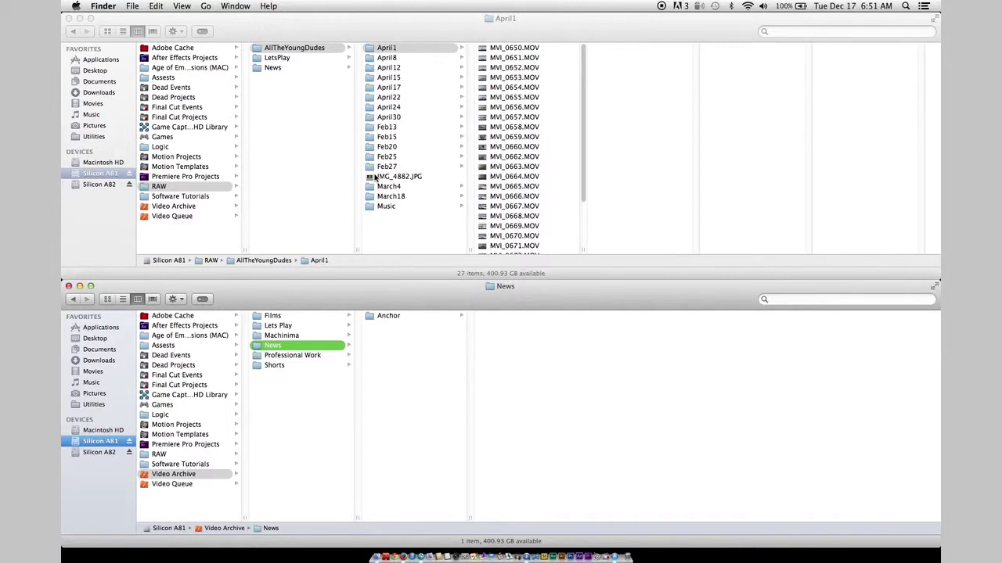
Show Video Queue in the upper window and Video Archive in the lower window.
click(179, 206)
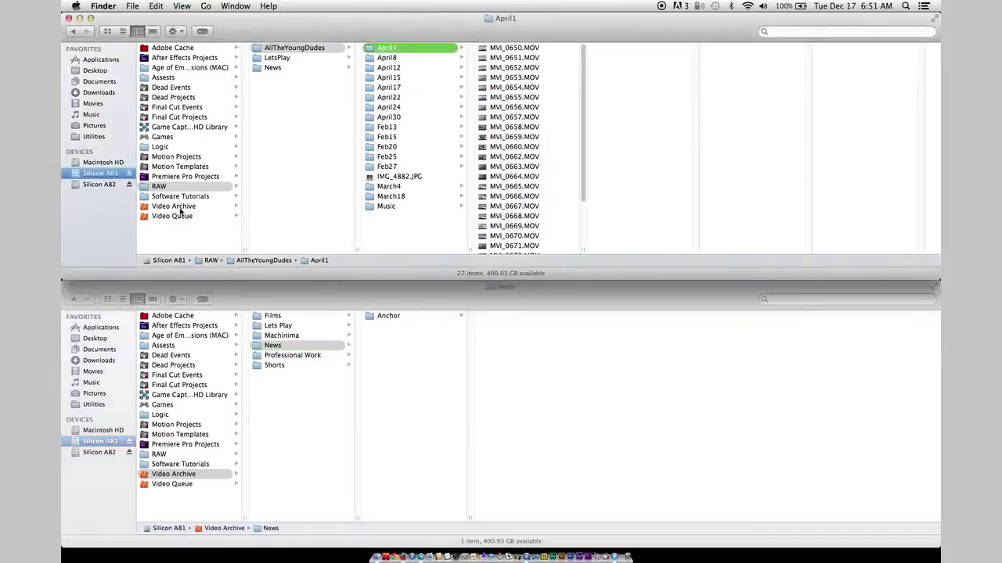
click(182, 217)
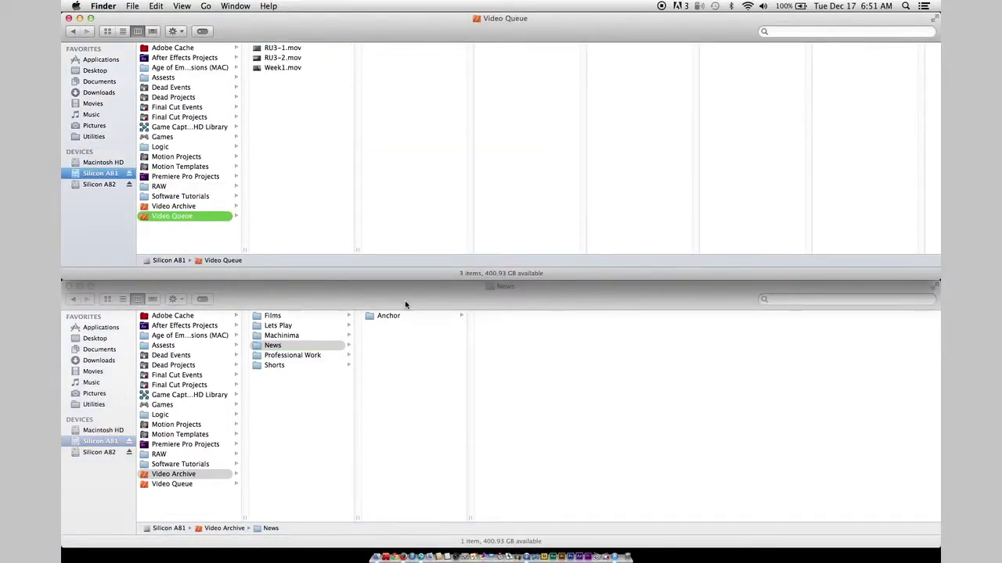
click(208, 483)
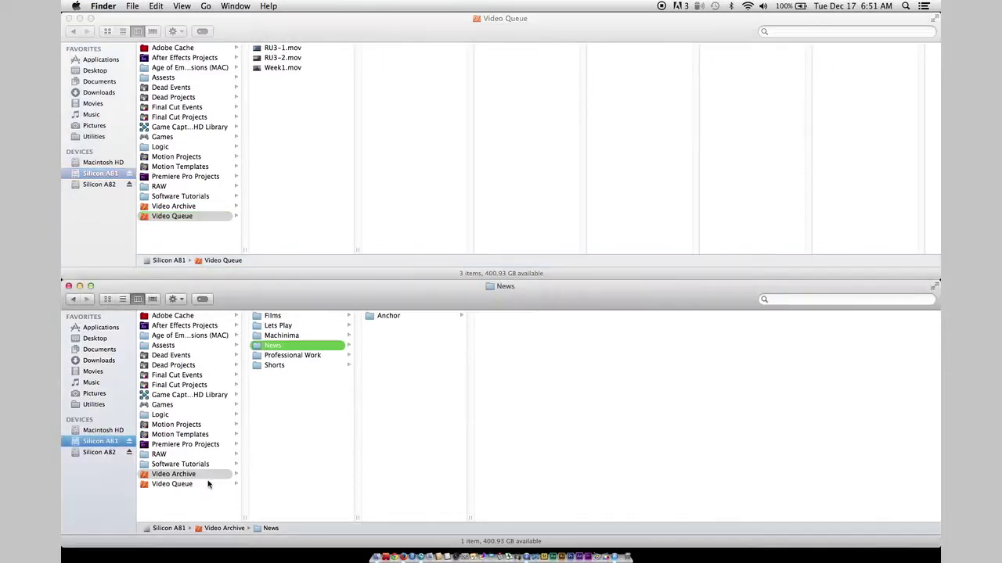
click(208, 483)
click(212, 472)
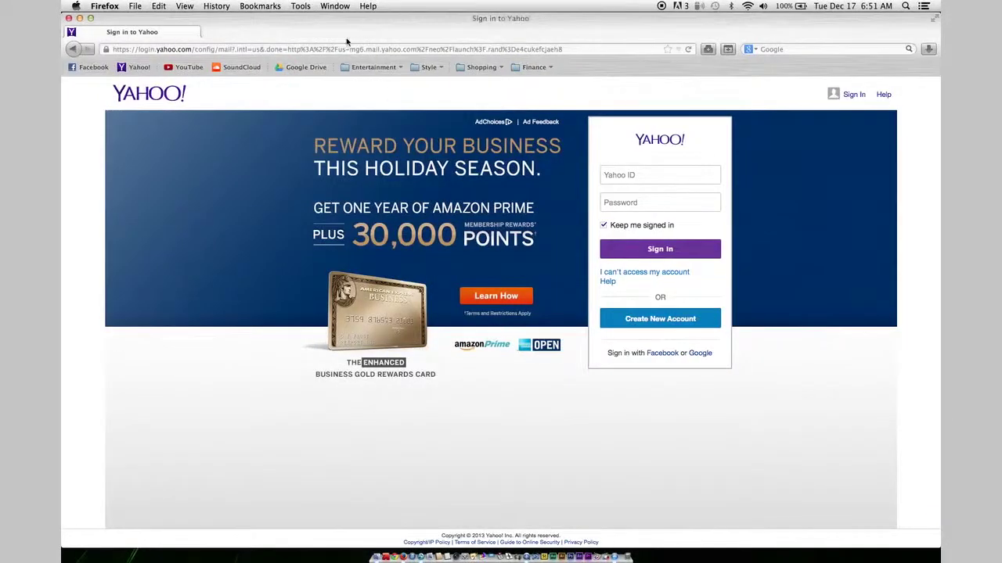
Shrink the Yahoo sign-in browser window and snap it back to maximized, returning to the Finder windows.
drag(347, 42, 377, 54)
drag(860, 499, 642, 415)
drag(482, 14, 508, 4)
key(ctrl+Left)
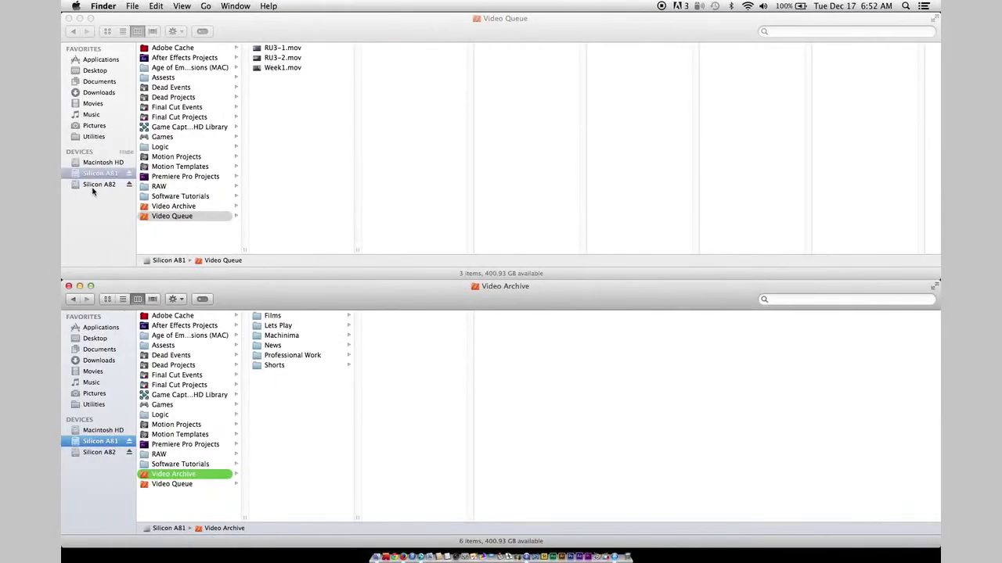
Close the Video Archive window, and pull the Video Queue window out of its snapped position, trying its zoom control.
click(68, 287)
drag(178, 17, 173, 124)
click(85, 125)
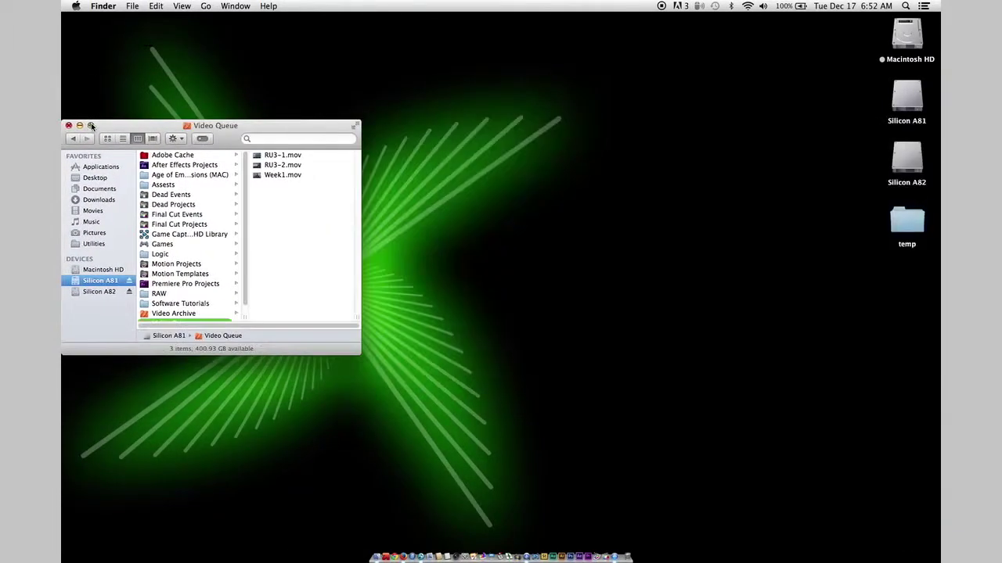
click(90, 126)
click(88, 126)
Enlarge the floating Video Queue window and snap it to the screen's upper edge to maximize it.
drag(313, 128, 422, 4)
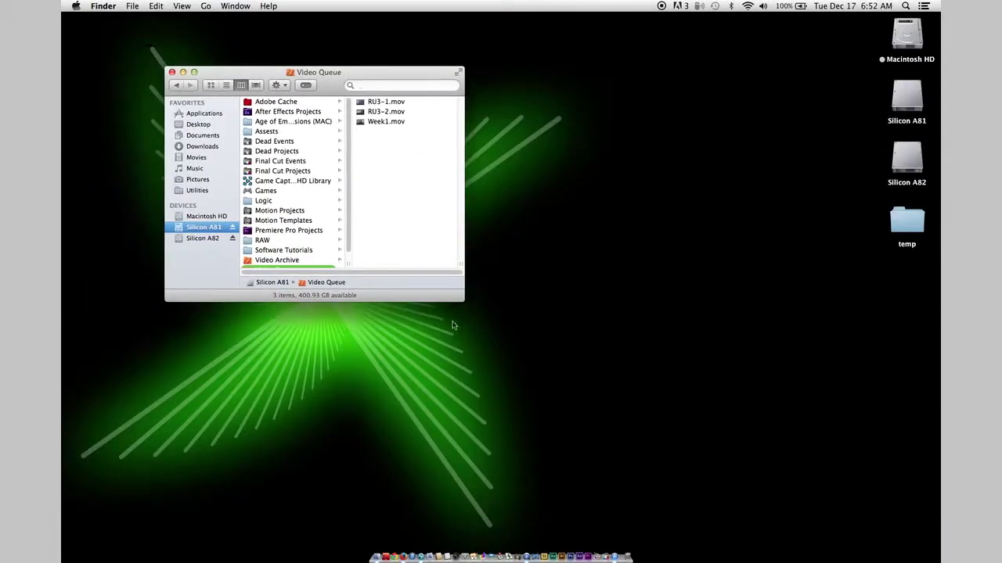
drag(465, 304, 617, 384)
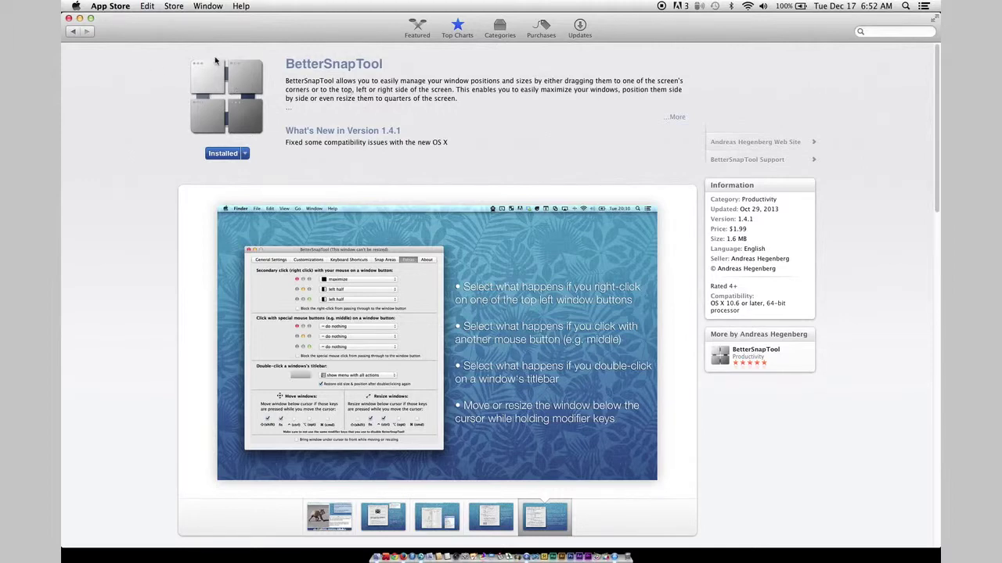
key(ctrl+Right)
drag(339, 72, 345, 3)
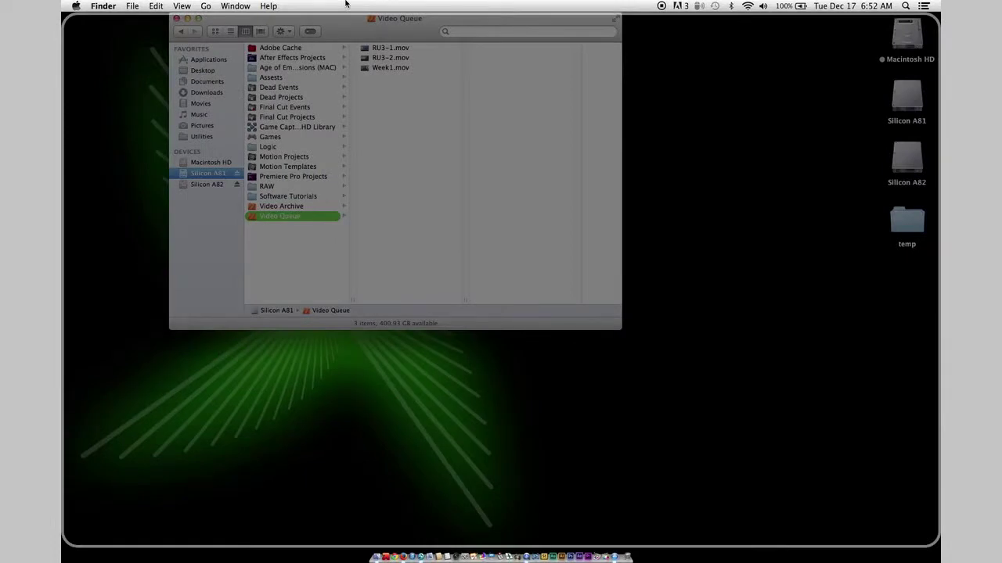